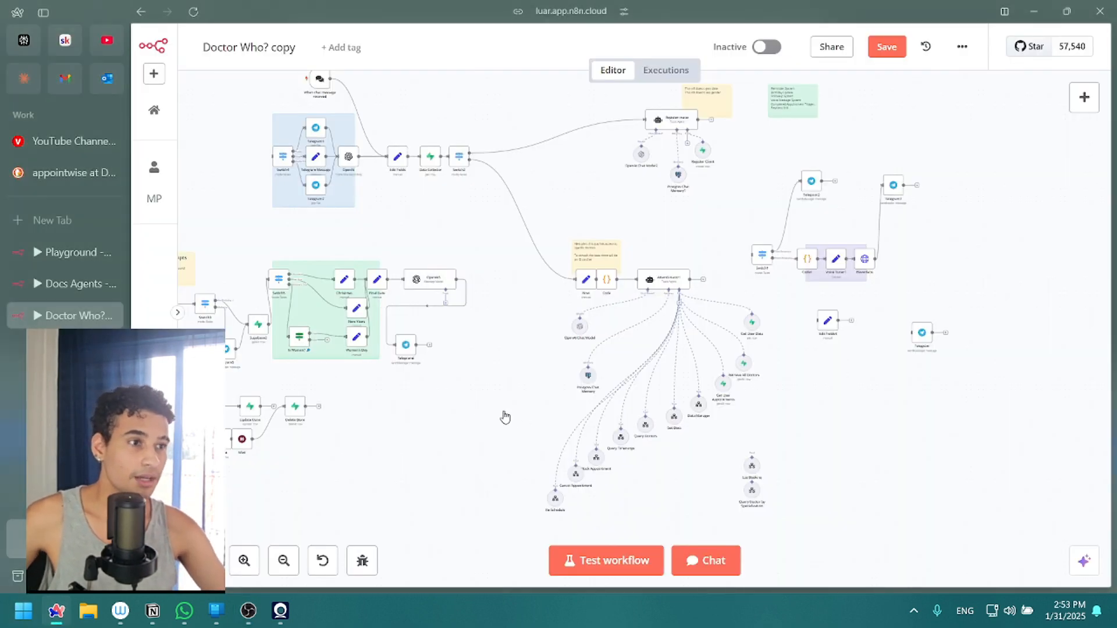
Examine the tools attached to the attendant agent in the Doctor Who? copy workflow, down to the Re-Schedule tool.
drag(505, 417, 555, 436)
scroll(727, 433, up, 1)
scroll(731, 433, up, 2)
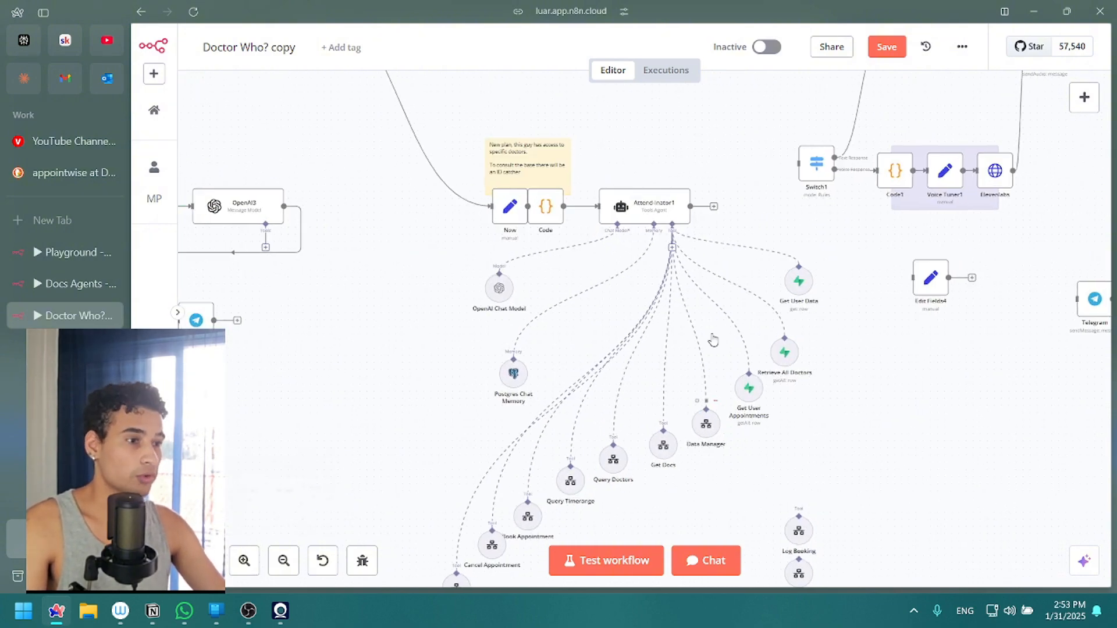
scroll(715, 349, down, 3)
drag(707, 406, 712, 394)
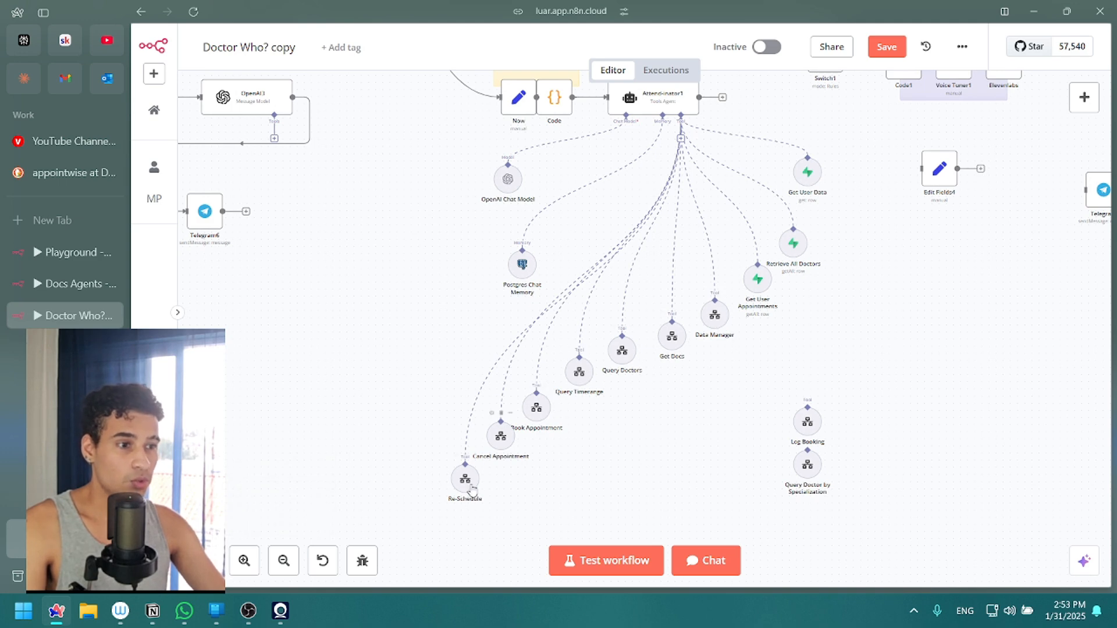
Switch to the Docs Agents workflow and look over its branches and the agents they lead to.
click(75, 285)
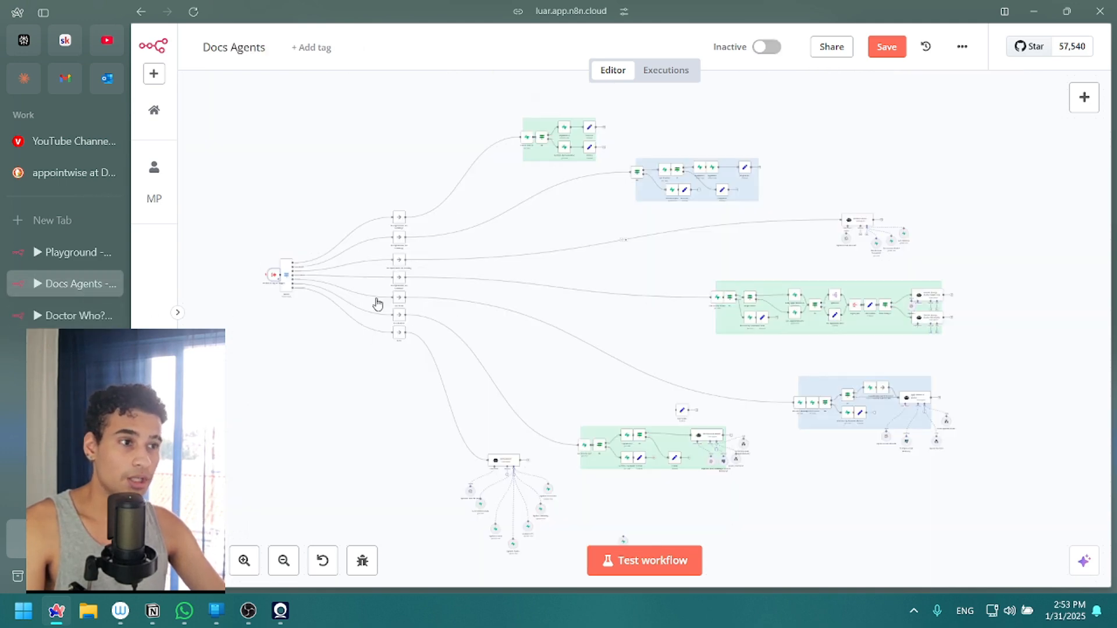
drag(445, 314, 460, 308)
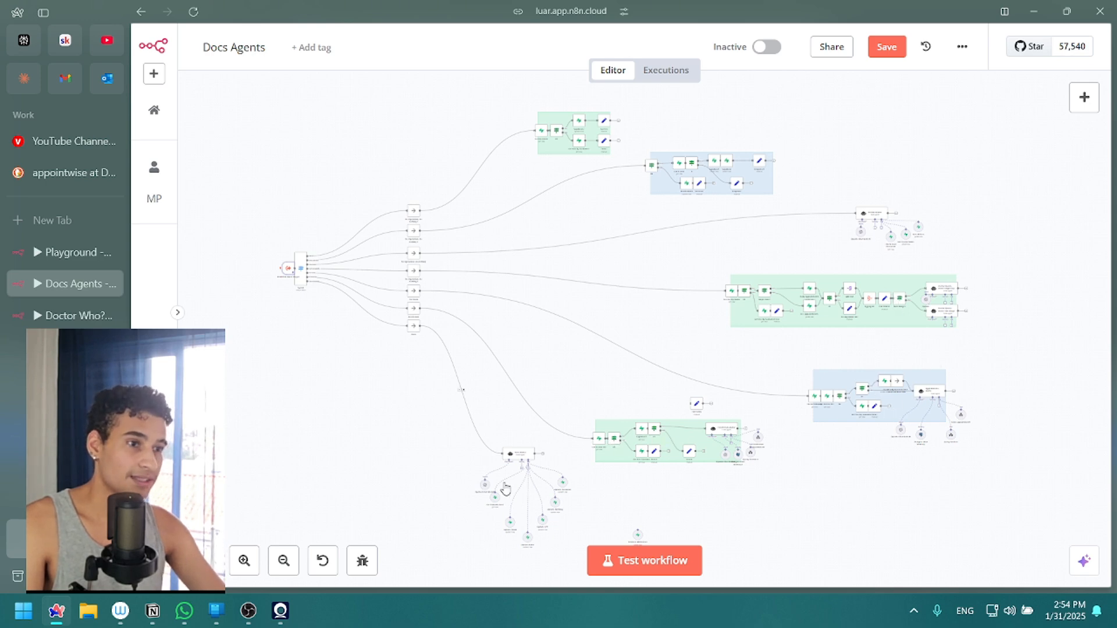
scroll(526, 400, down, 3)
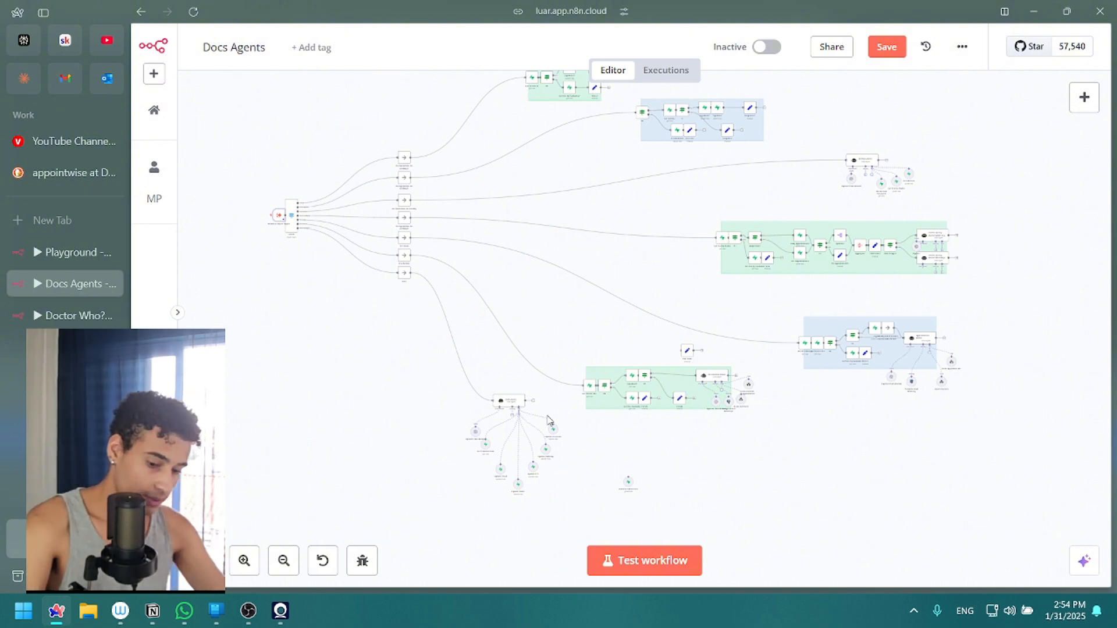
Review the list of past executions of the Docs Agents workflow.
click(673, 75)
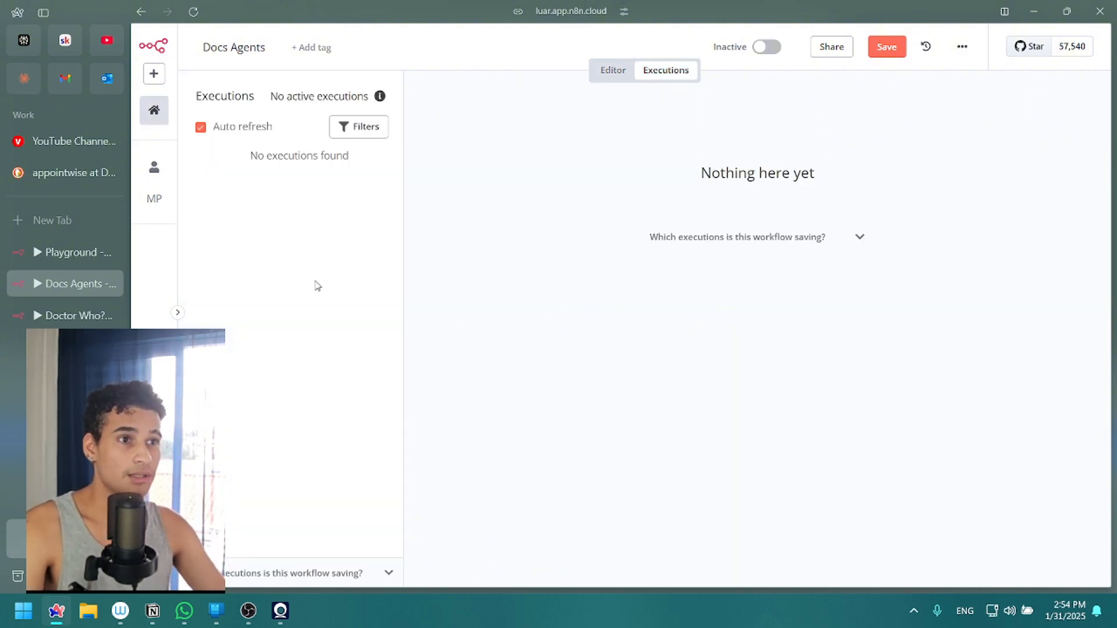
scroll(308, 273, down, 4)
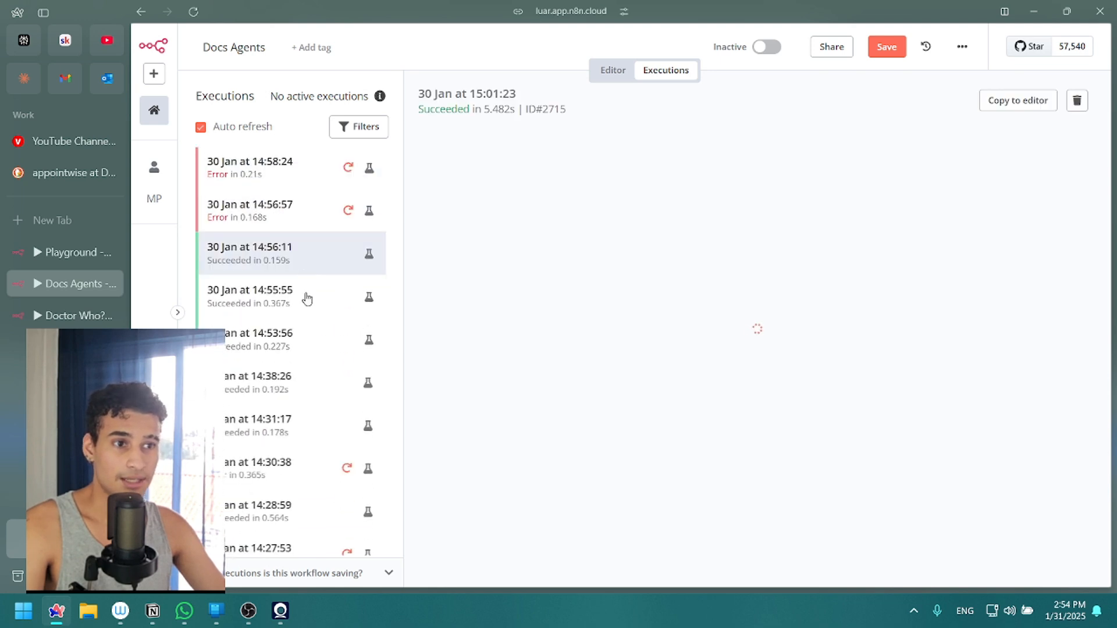
scroll(307, 349, down, 3)
scroll(307, 361, up, 7)
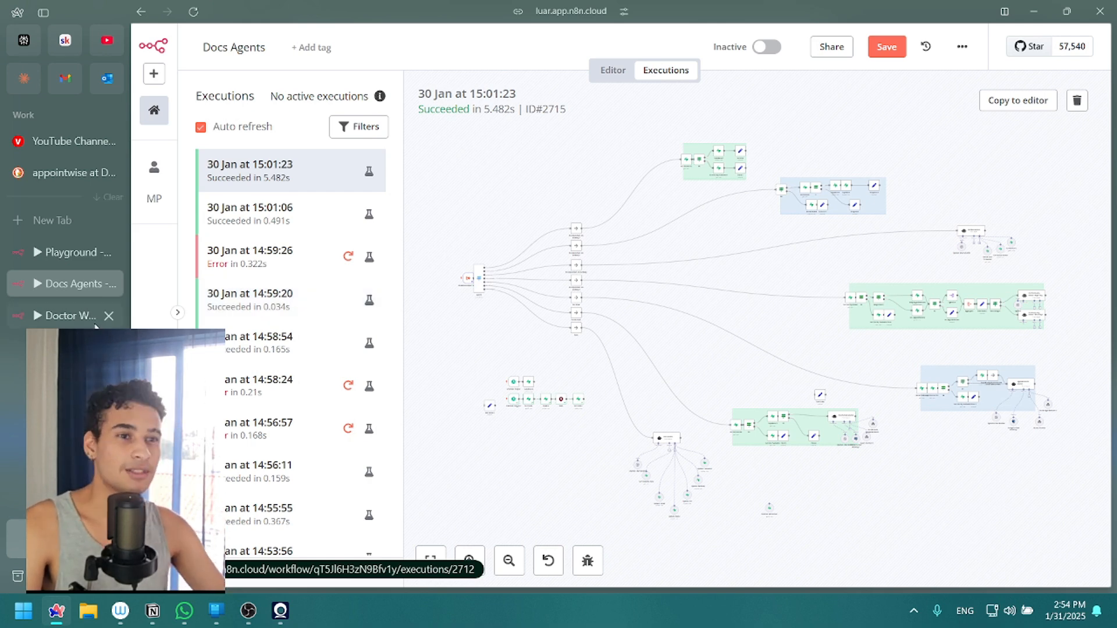
Switch to the Playground workflow and bring its Instructions sticky note into readable view.
click(65, 316)
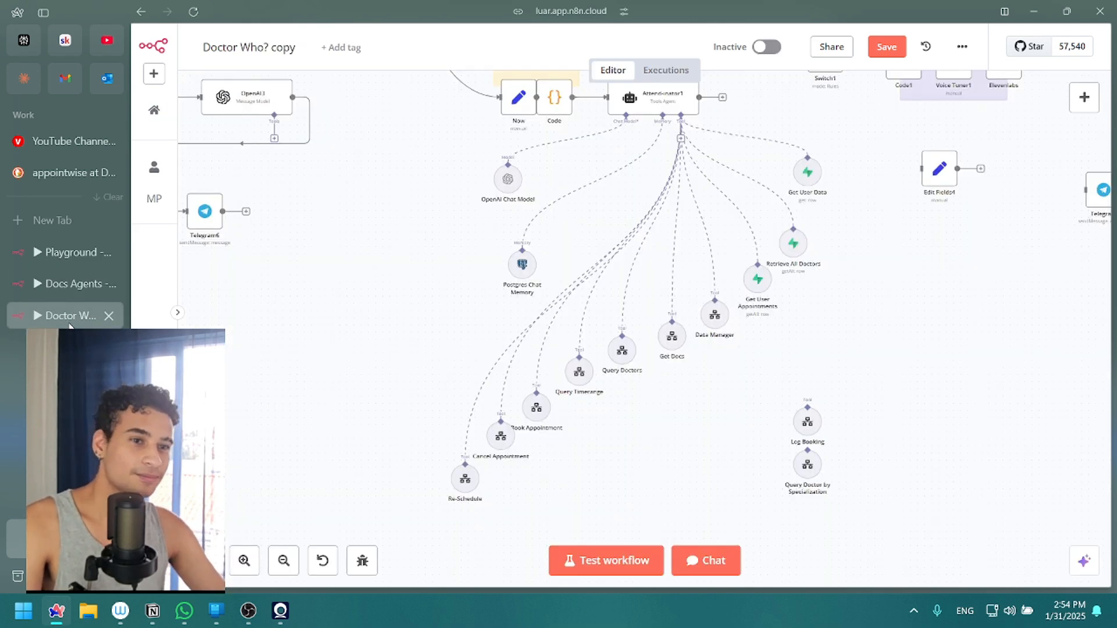
click(65, 252)
scroll(426, 378, down, 1)
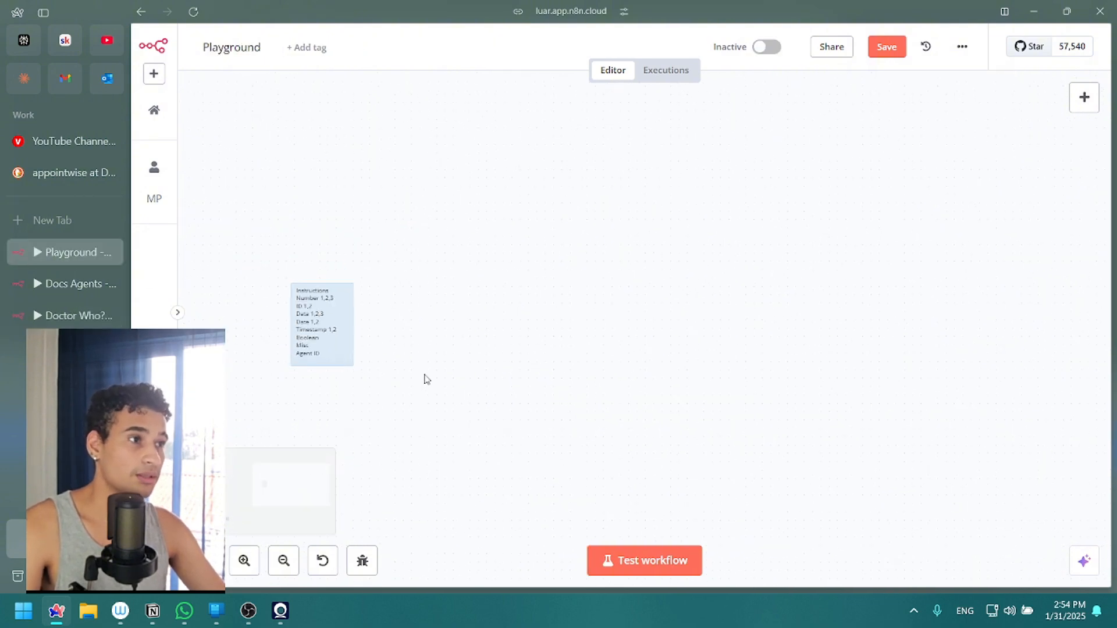
scroll(426, 379, up, 5)
drag(243, 313, 420, 352)
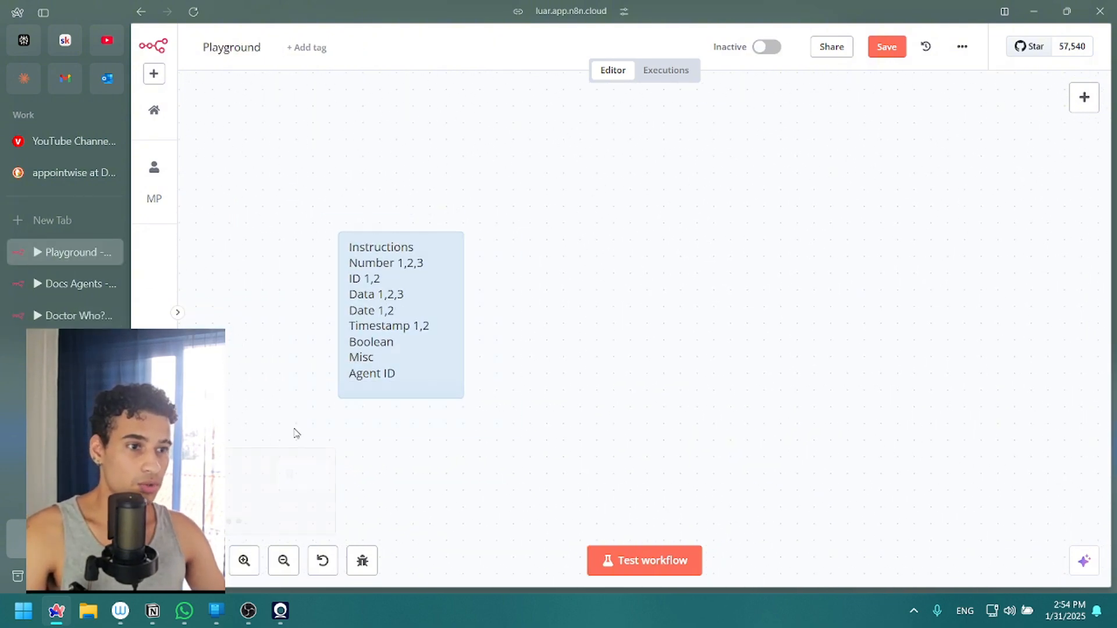
drag(570, 372, 519, 329)
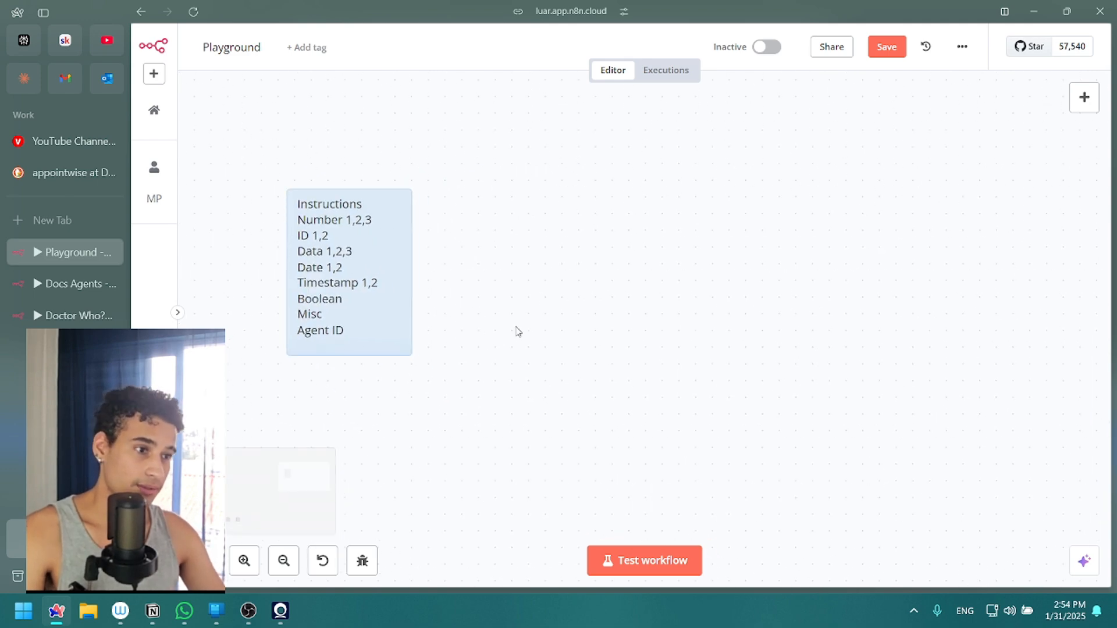
Add a trigger node to the Playground canvas that runs when called by another workflow.
right_click(523, 319)
click(546, 335)
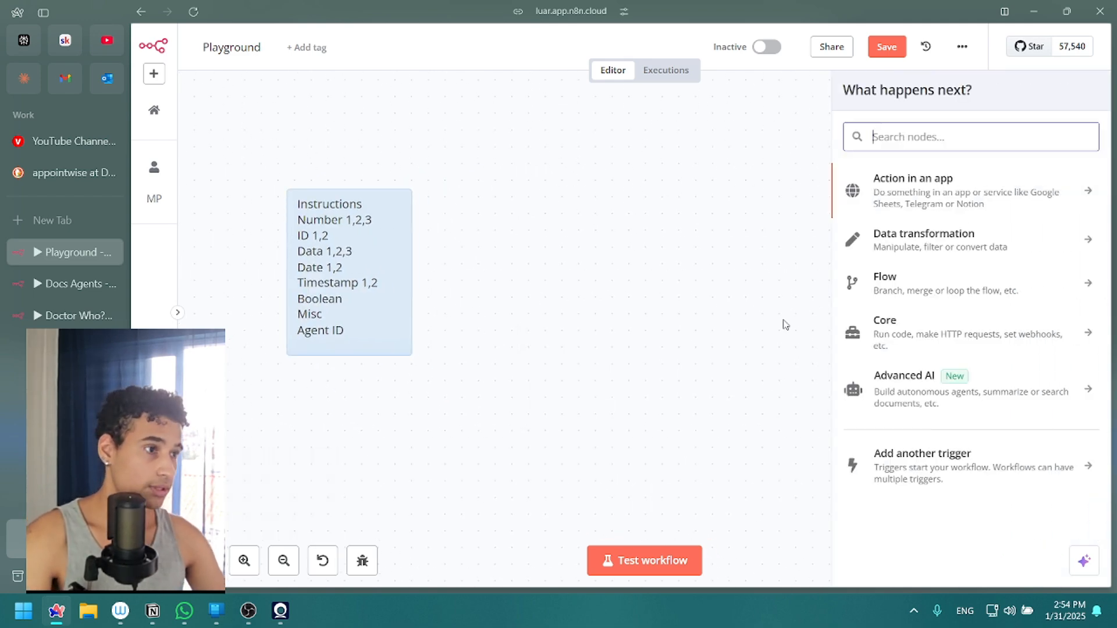
click(911, 459)
scroll(929, 367, down, 1)
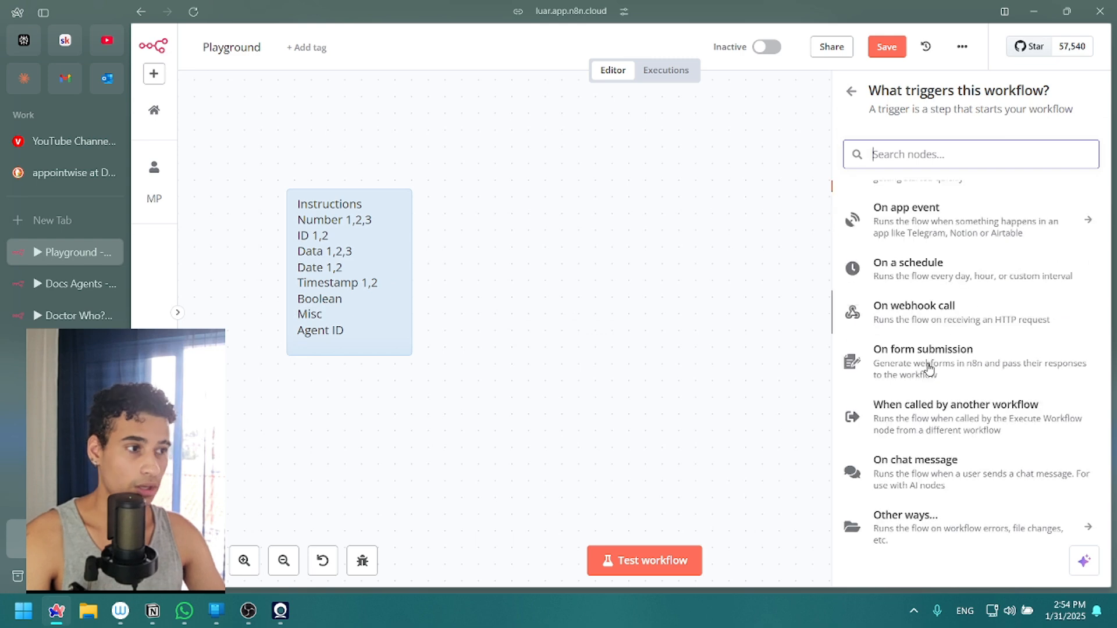
click(929, 419)
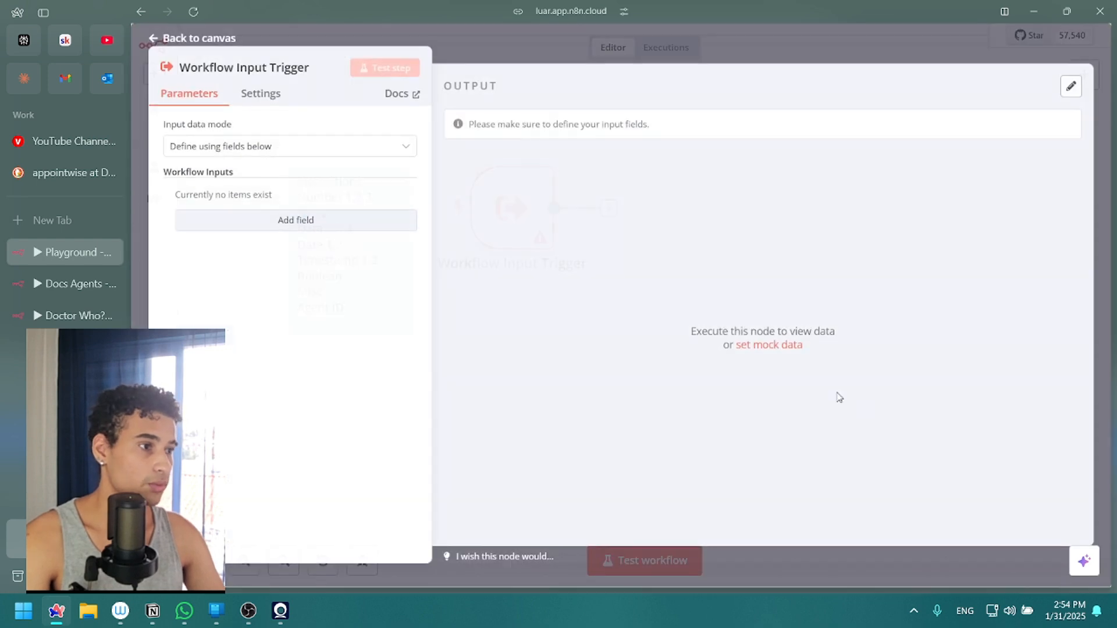
Keep the trigger's input data mode on Define using fields below, add one blank workflow input, and return to the canvas.
click(285, 150)
click(268, 200)
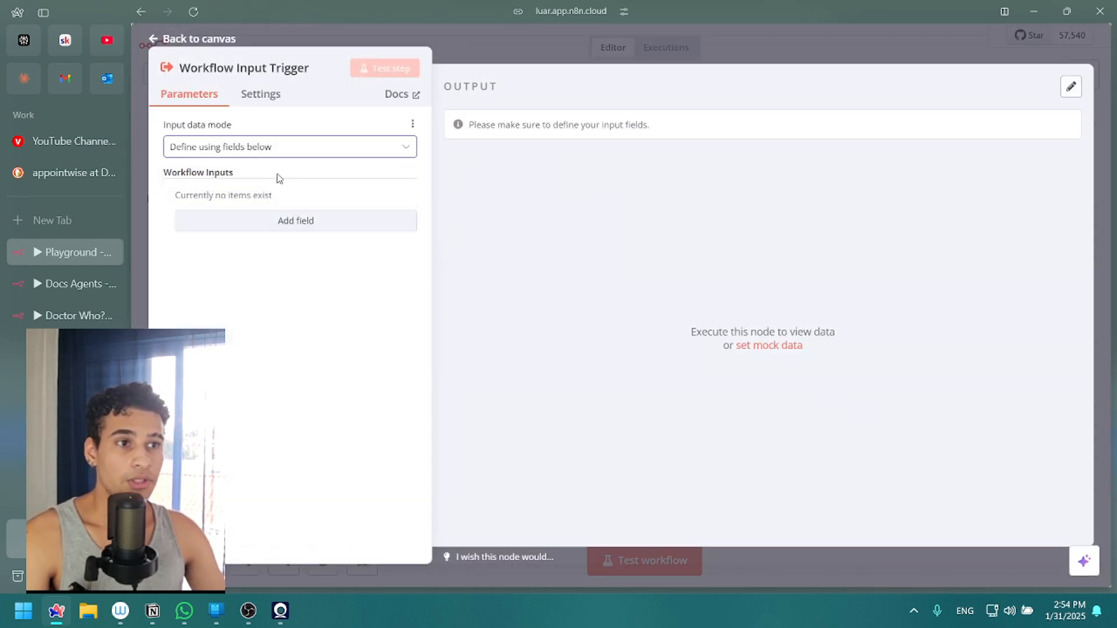
click(308, 229)
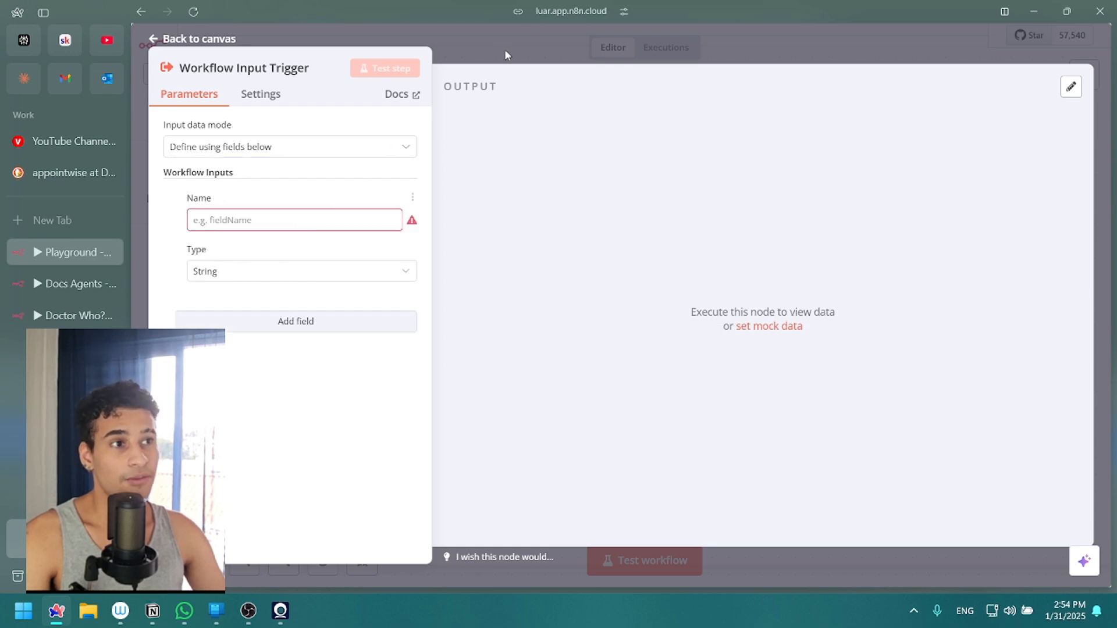
click(505, 49)
Examine the list of generic input fields in the sticky note beside the Workflow Input Trigger.
scroll(397, 295, up, 5)
drag(364, 324, 461, 358)
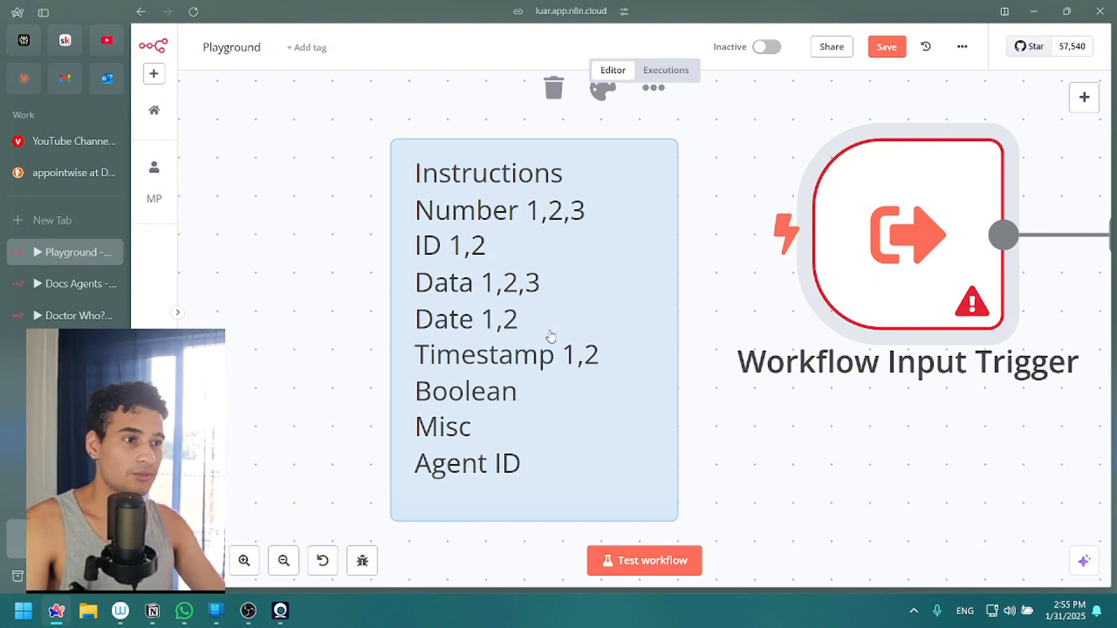
drag(517, 347, 486, 340)
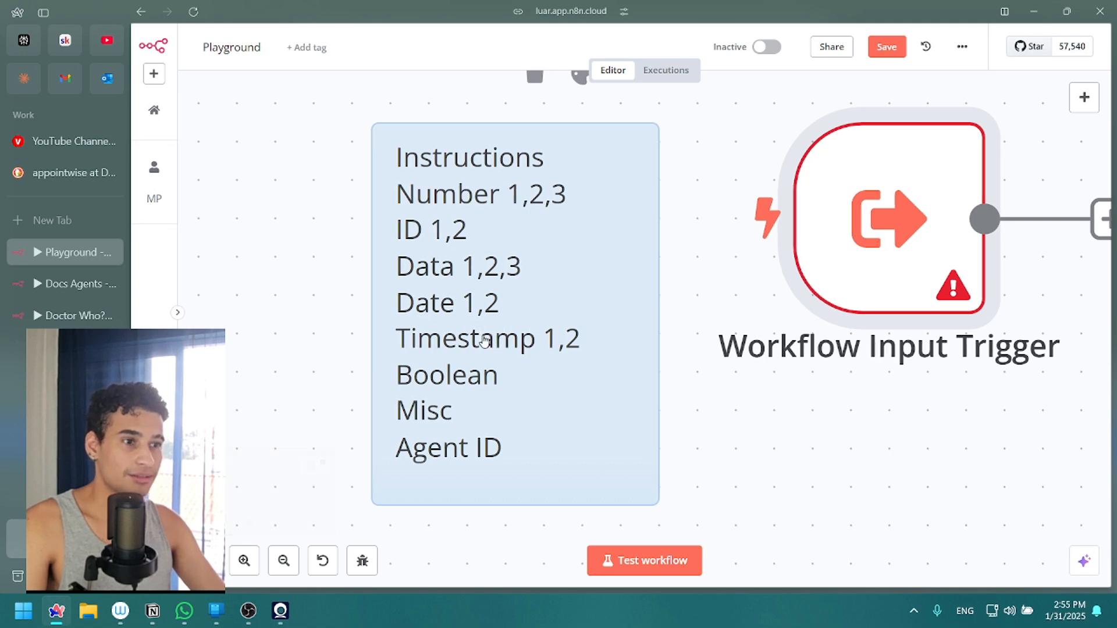
drag(411, 360, 414, 357)
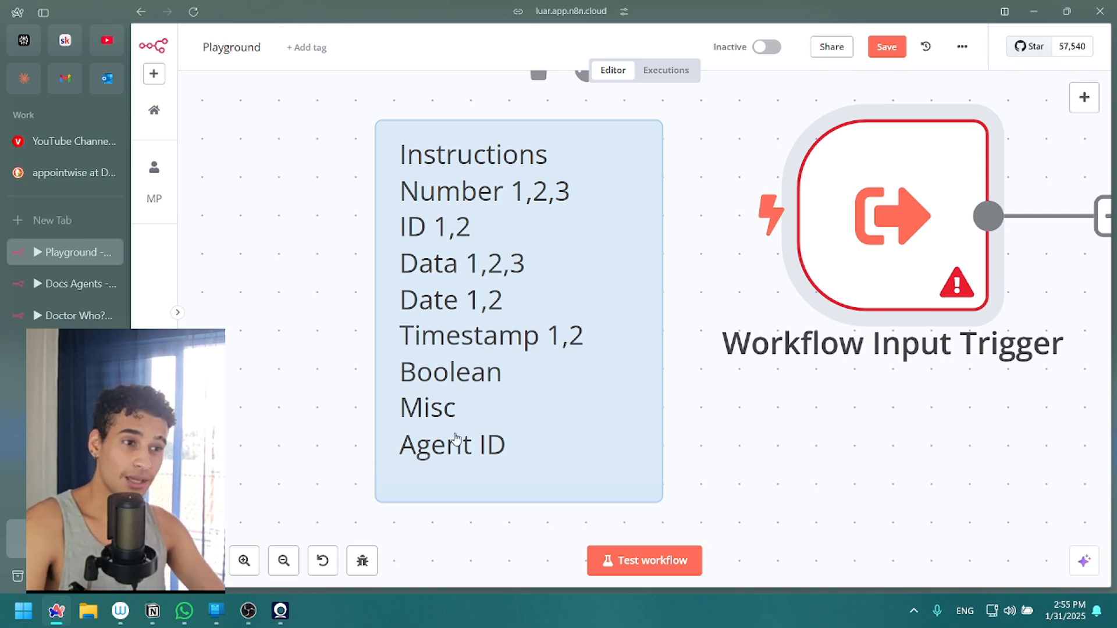
drag(455, 439, 420, 432)
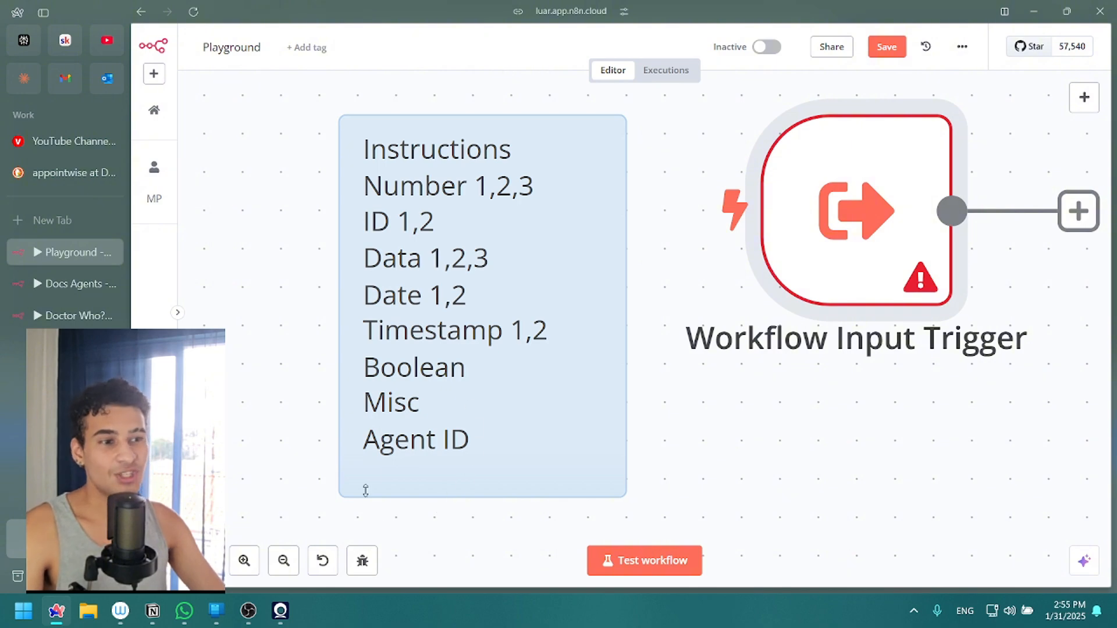
scroll(439, 448, down, 2)
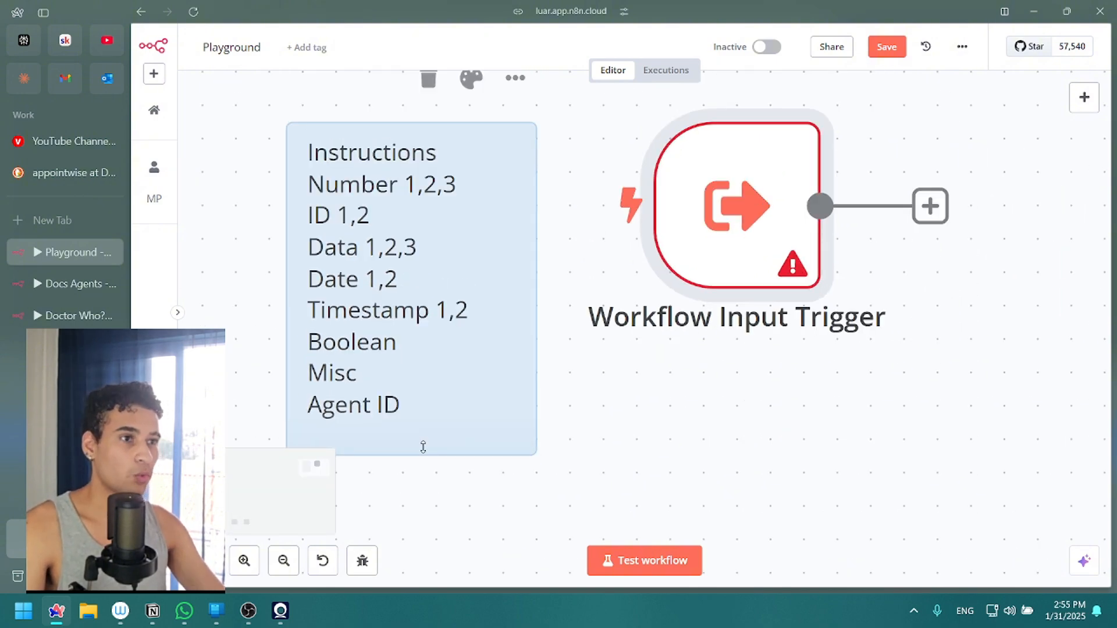
scroll(599, 250, down, 3)
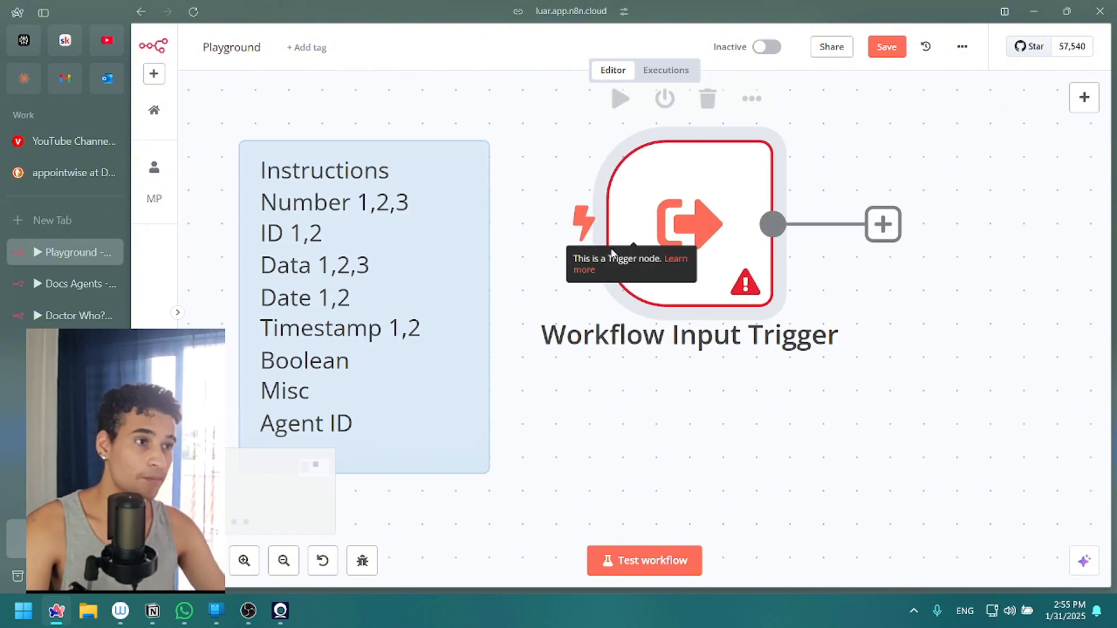
In the Workflow Input Trigger, name the first input Number 1 with type Number and add a second input field.
double_click(606, 194)
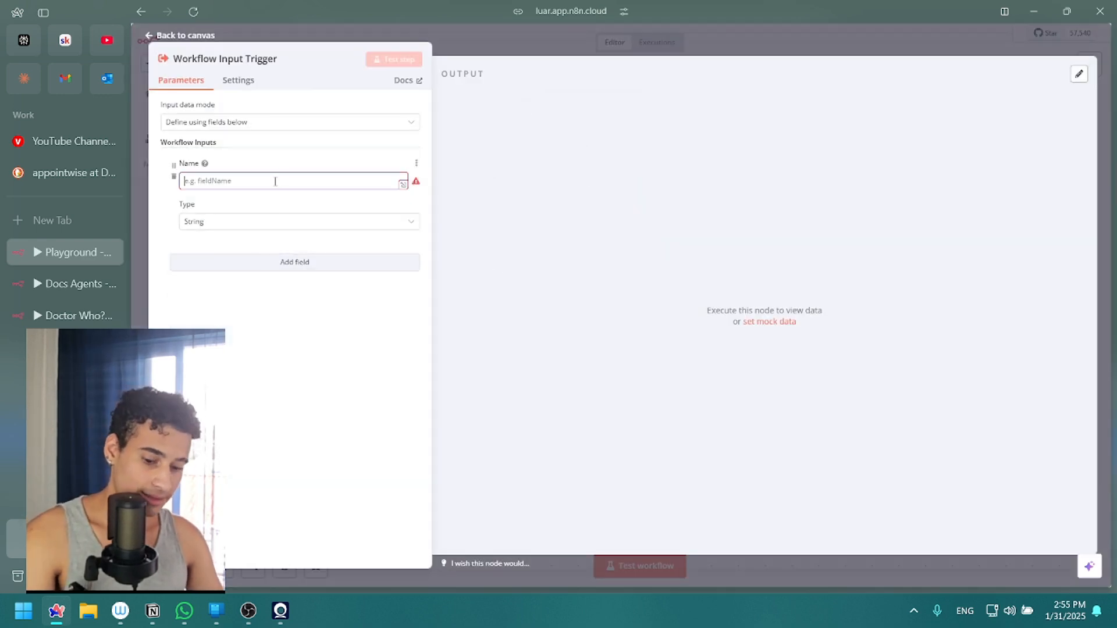
text(Number 1)
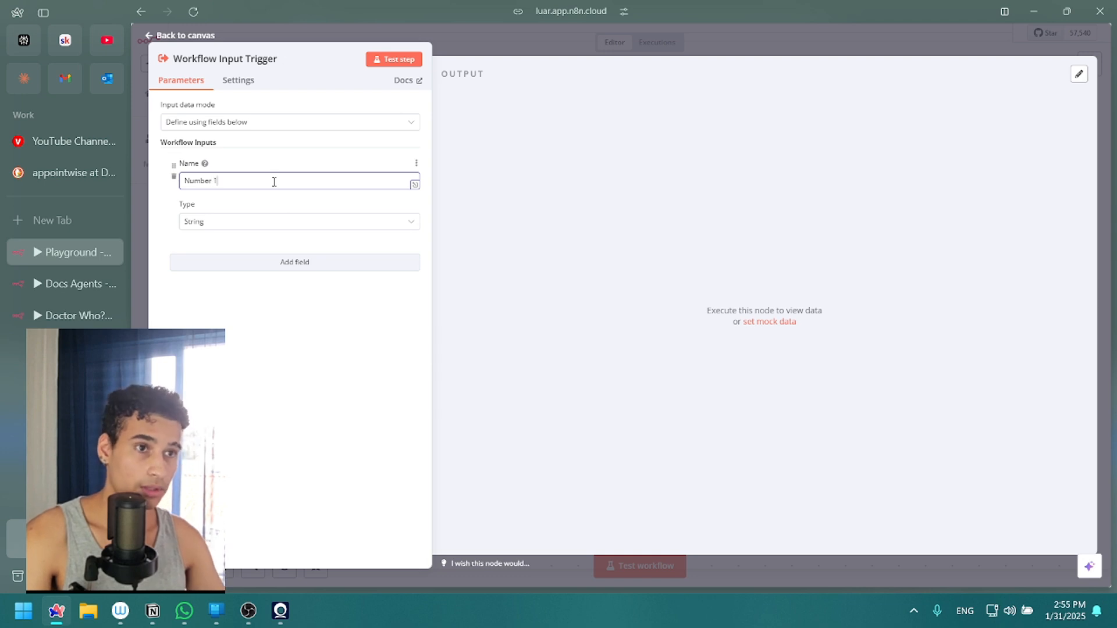
click(279, 266)
click(268, 223)
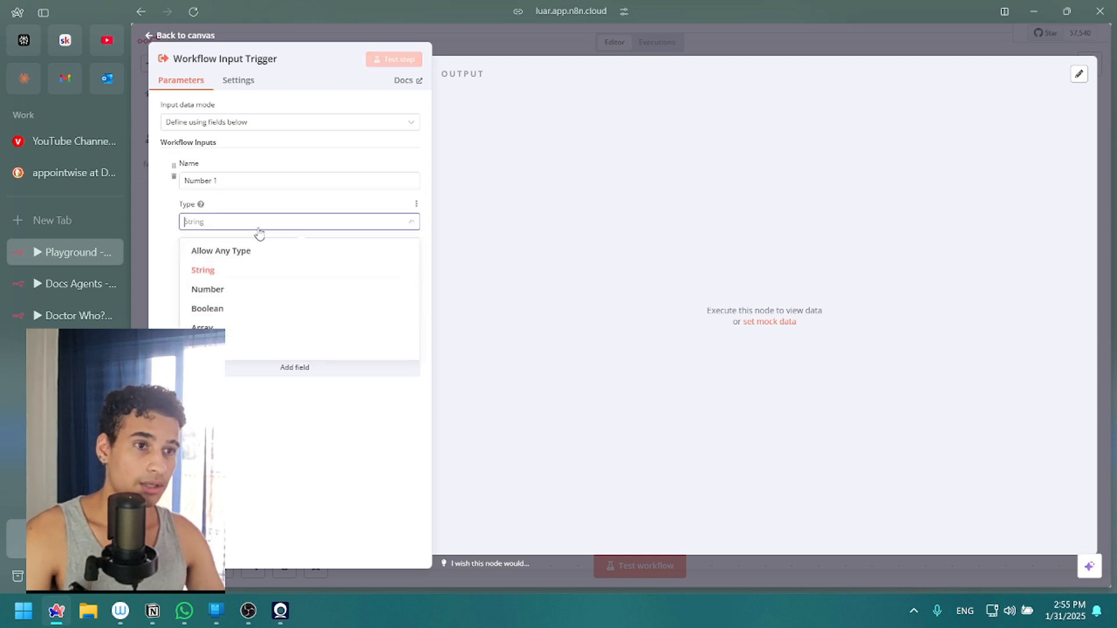
click(243, 289)
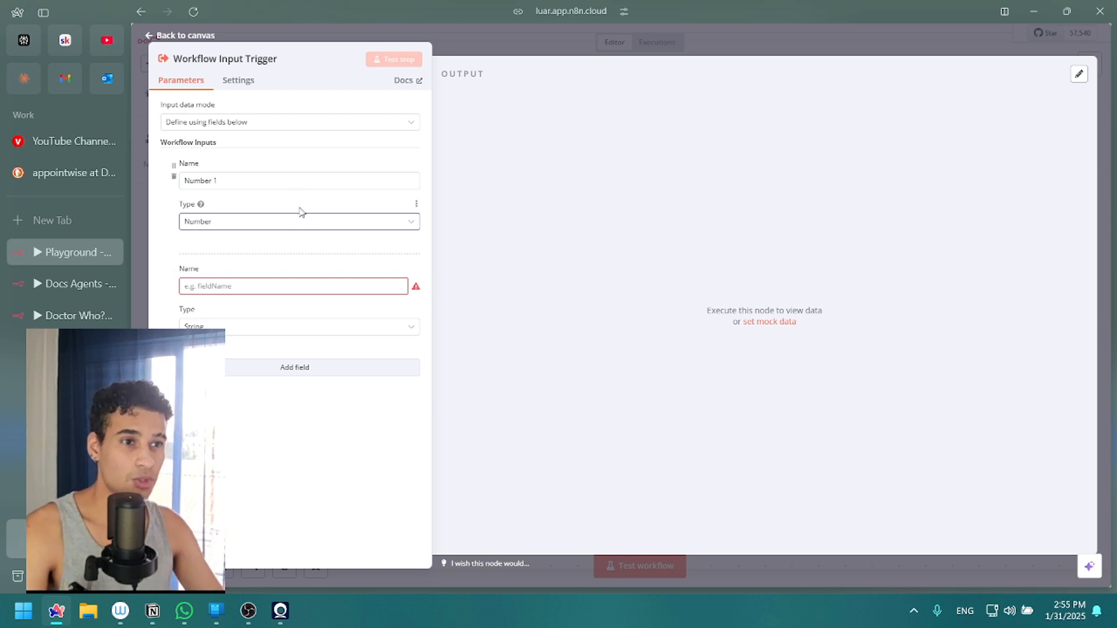
Name the second workflow input Number 2 and add a third input named ID 1.
click(304, 285)
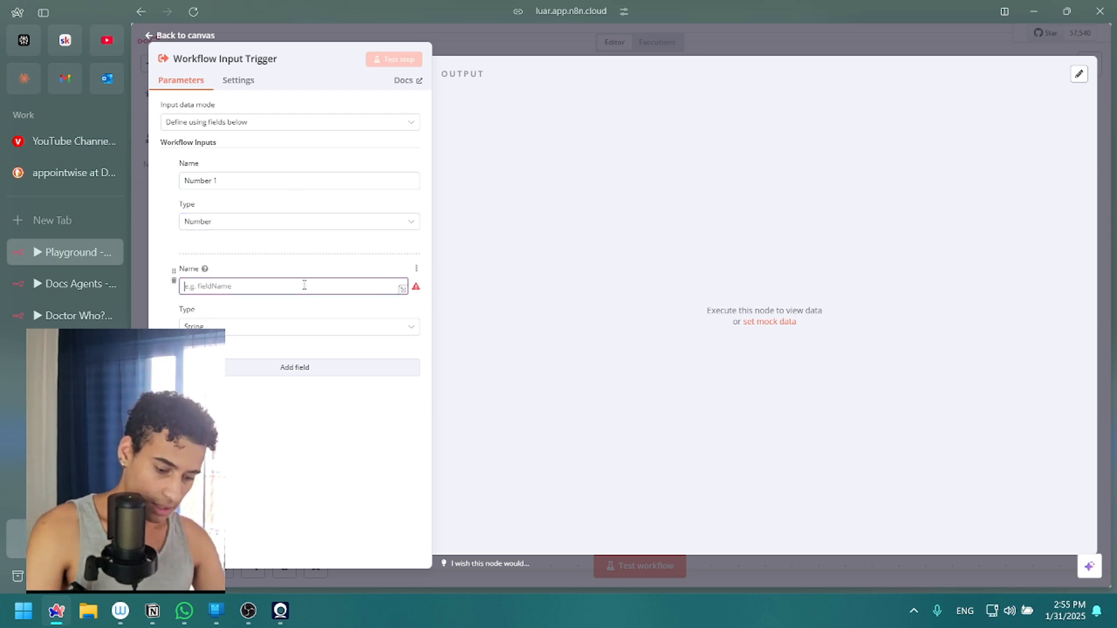
text(Number 2)
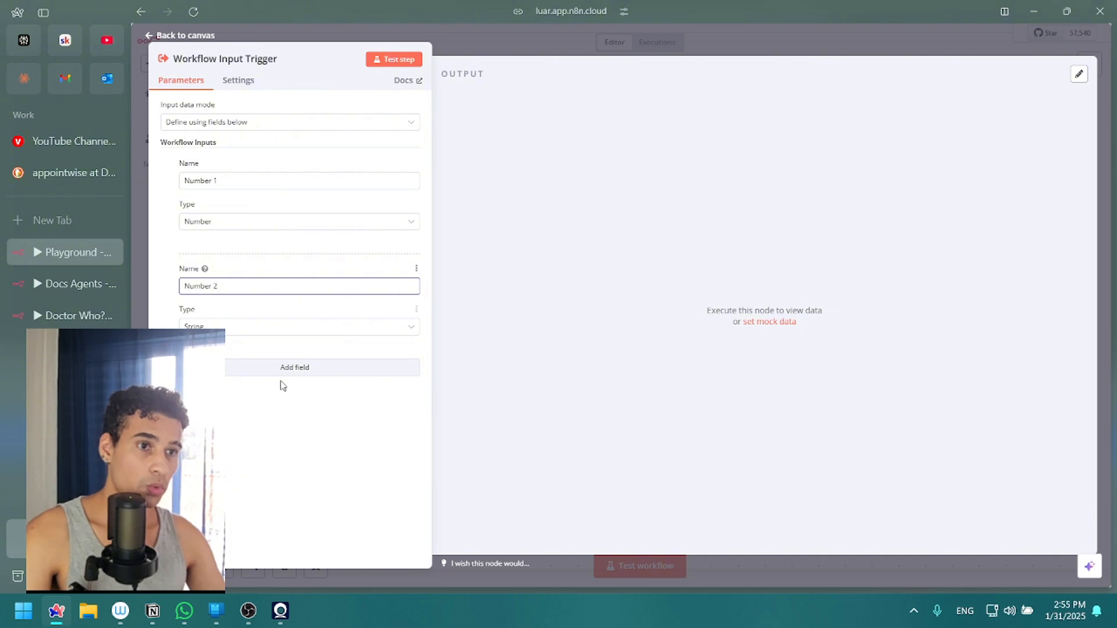
click(298, 368)
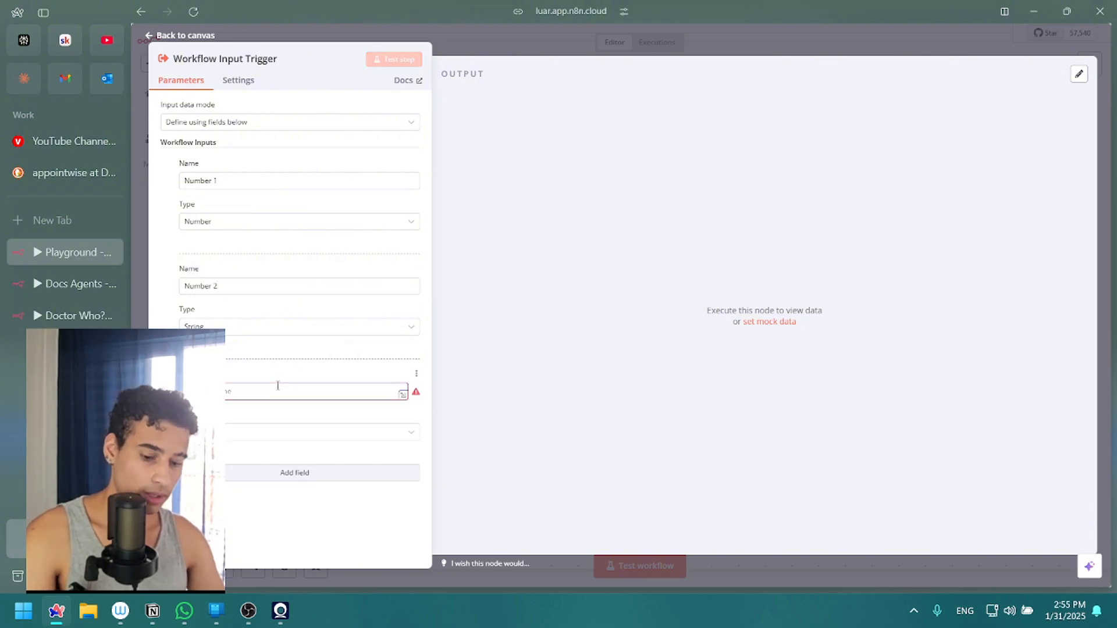
text(O)
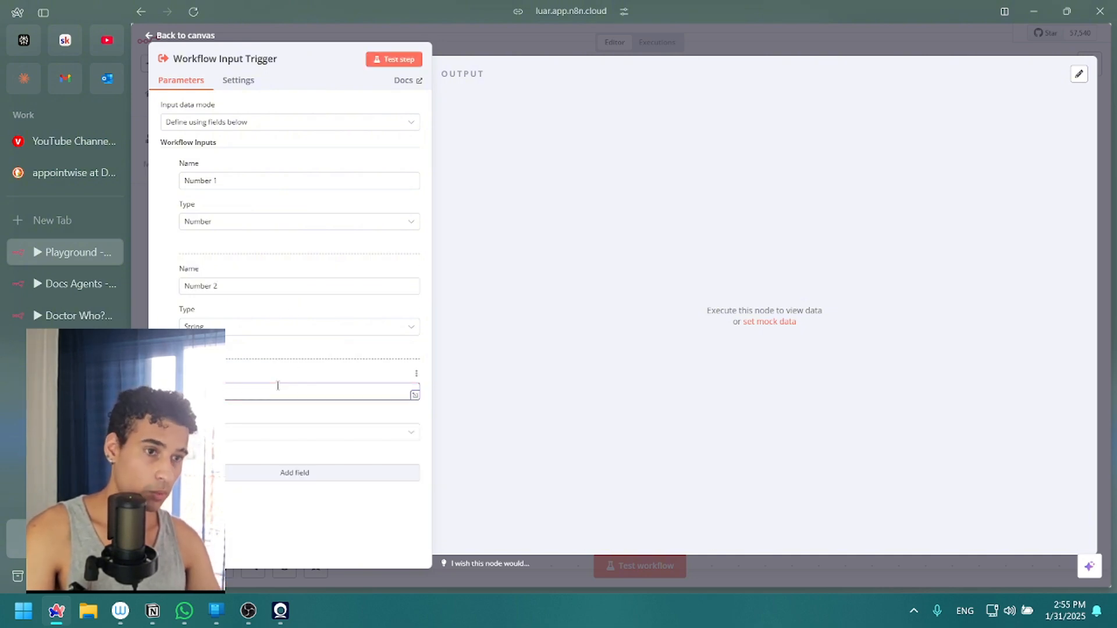
Add and name a fourth workflow input, and add a blank fifth input below it.
click(332, 472)
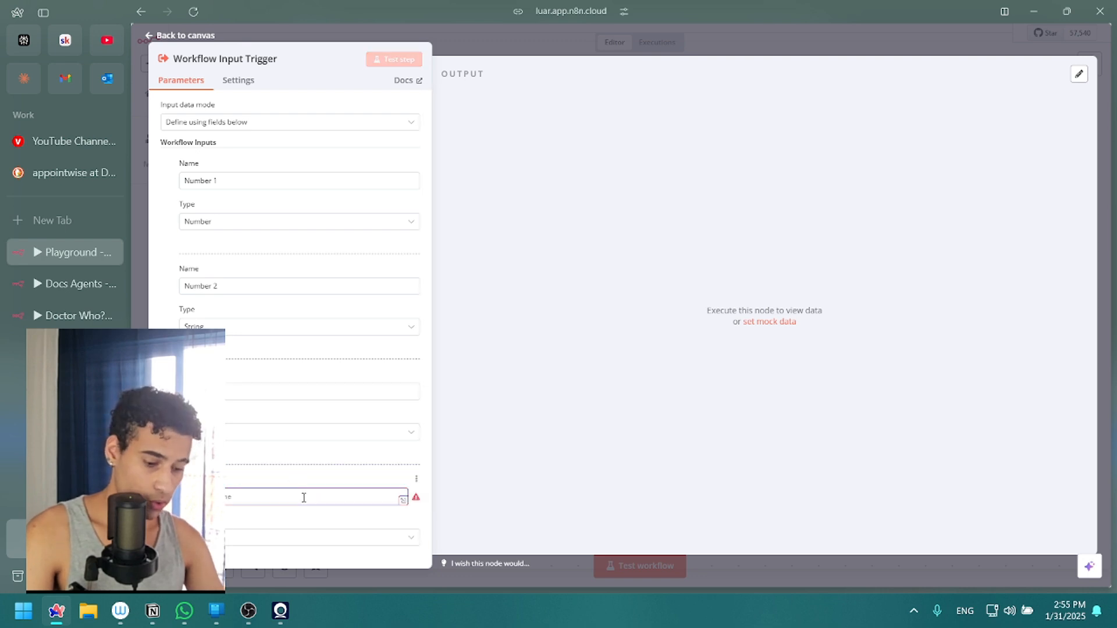
text(N)
scroll(303, 495, down, 1)
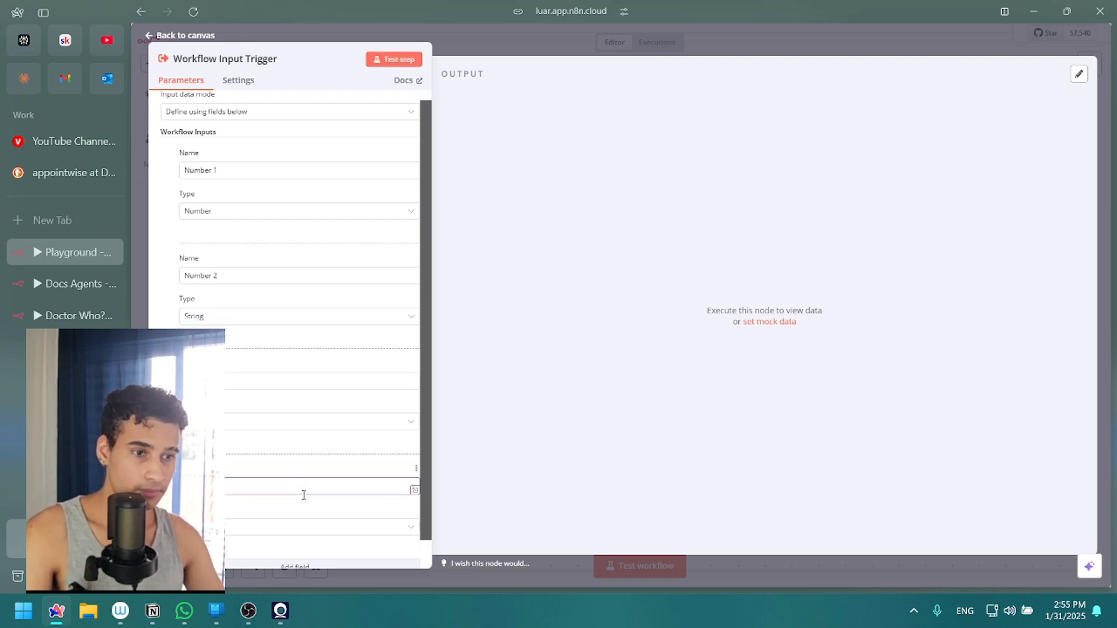
click(293, 537)
scroll(278, 472, down, 2)
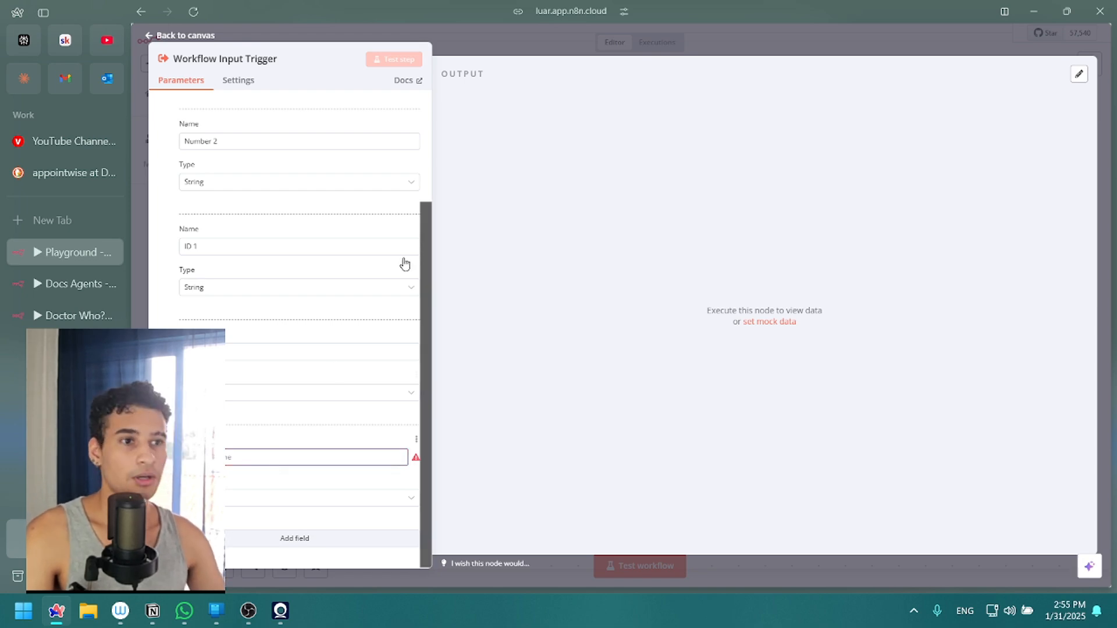
Return to the canvas and review the remaining input fields listed in the Instructions sticky note.
click(588, 53)
drag(391, 298, 440, 285)
scroll(316, 205, up, 4)
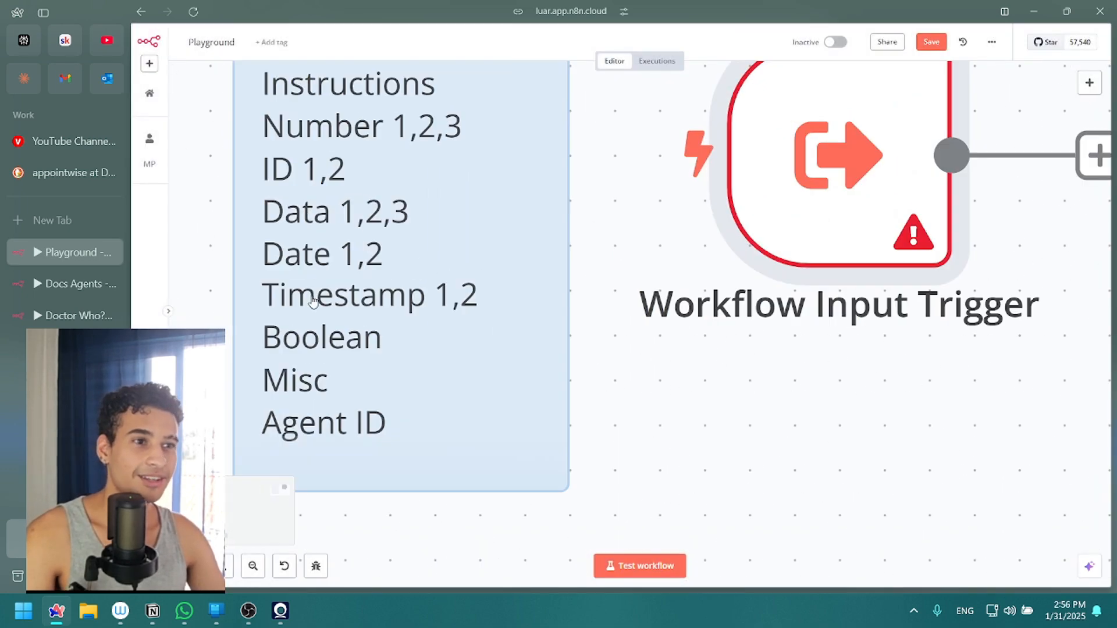
Reopen the Workflow Input Trigger, name the fifth input Data 1 and add a sixth input field.
drag(287, 184, 297, 203)
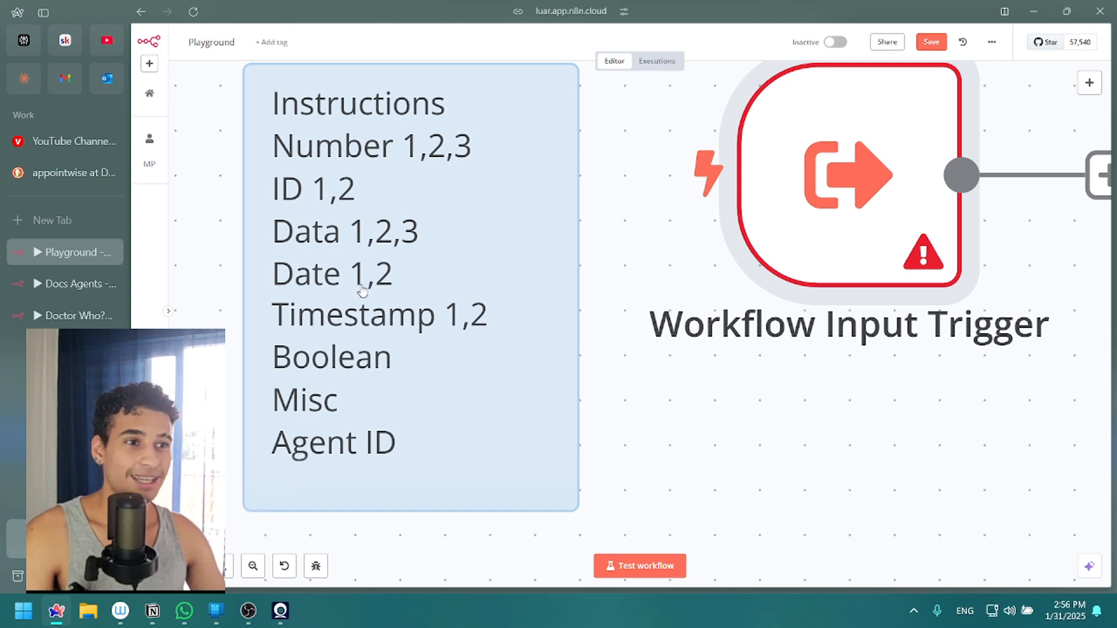
double_click(835, 198)
scroll(261, 429, down, 5)
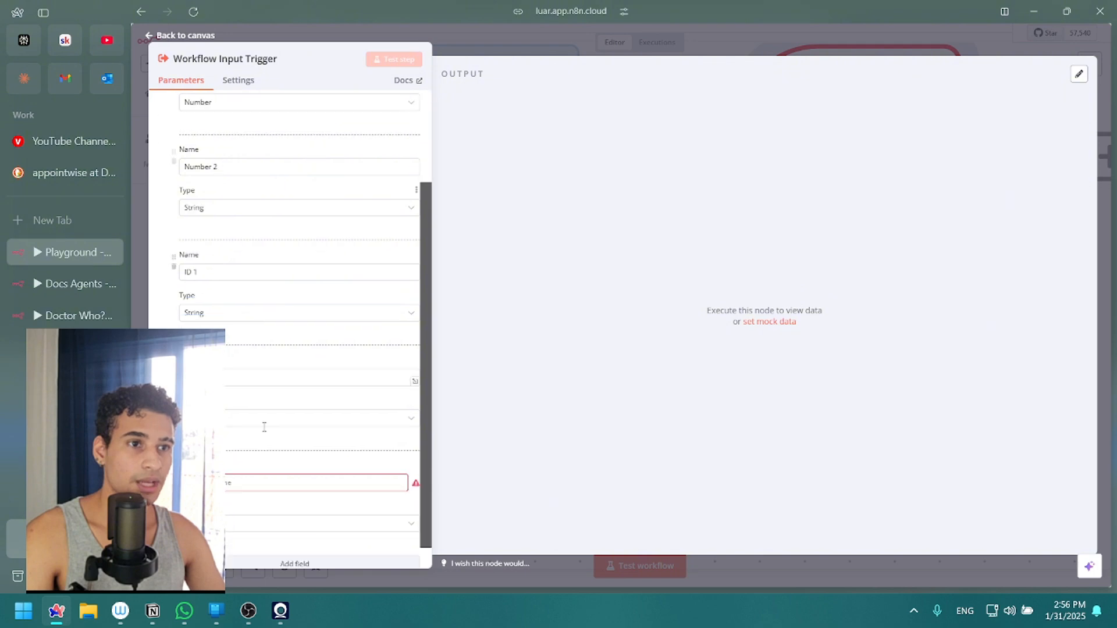
click(289, 465)
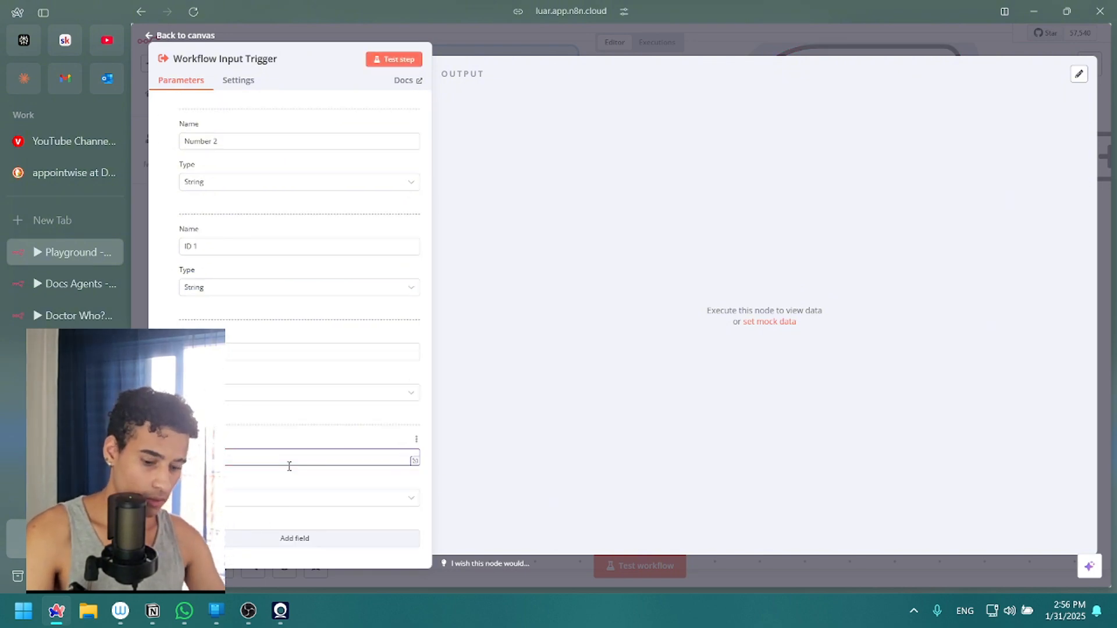
click(303, 533)
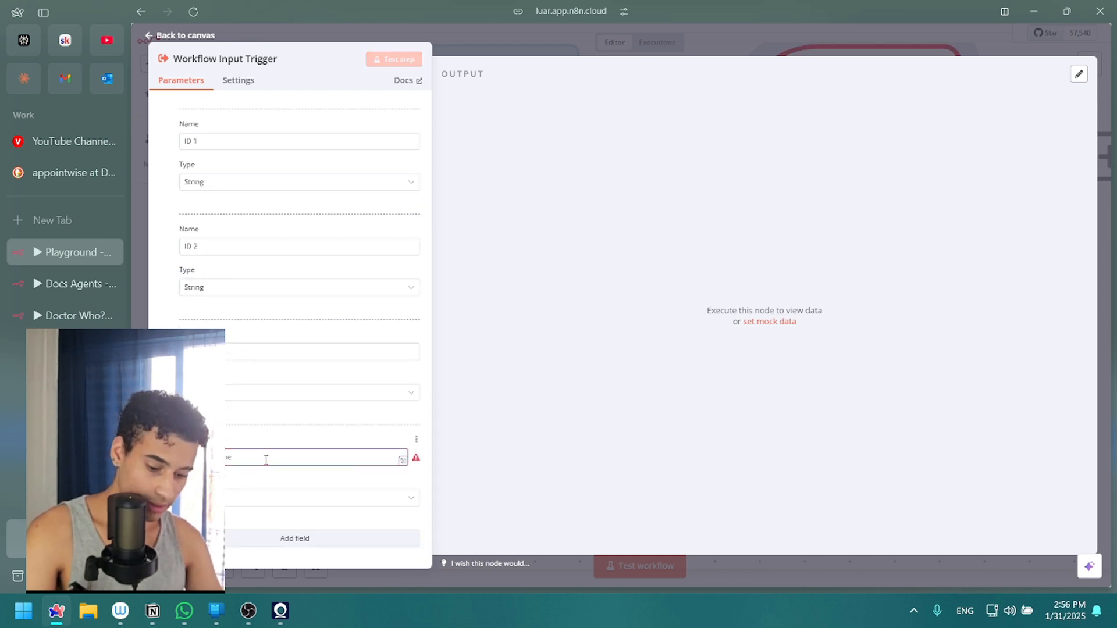
Name the sixth workflow input Date with type String, and add a seventh input field.
text(ID)
click(263, 498)
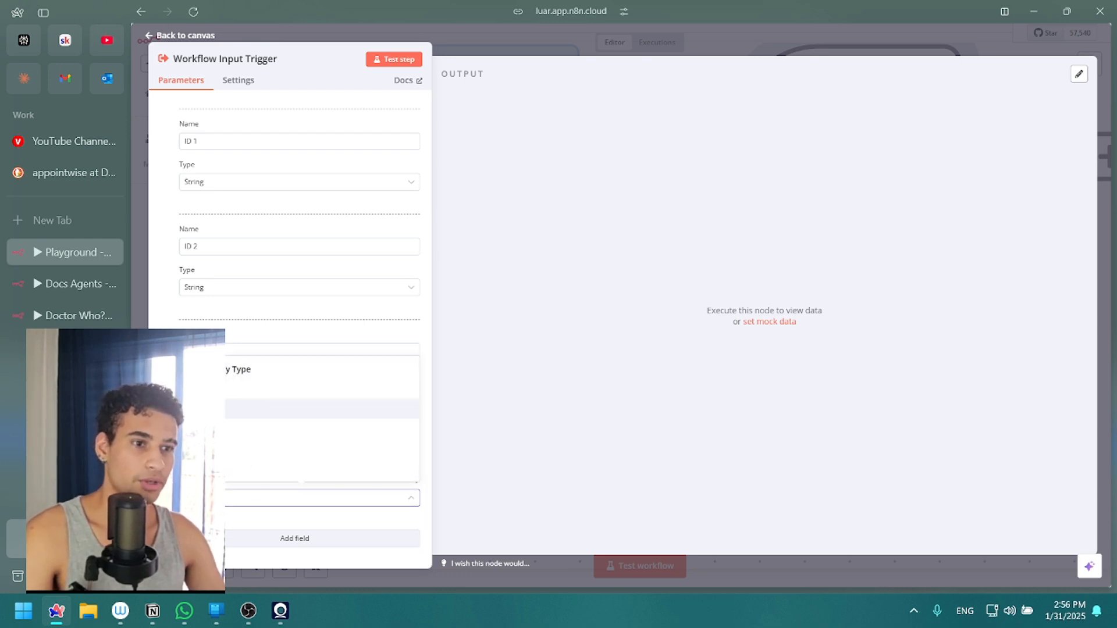
click(241, 391)
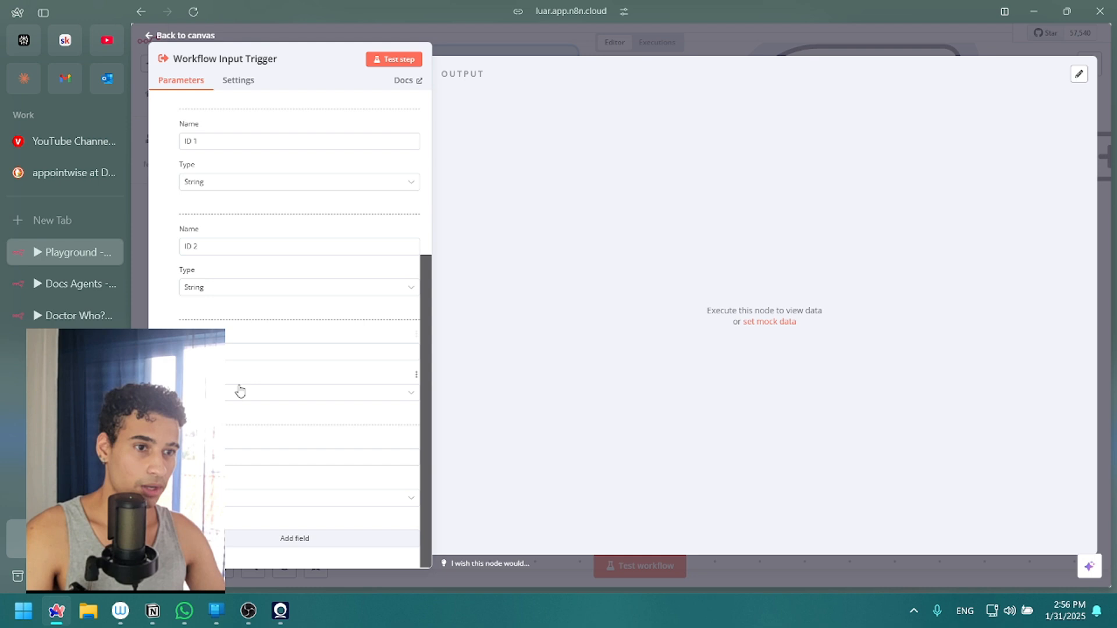
click(265, 538)
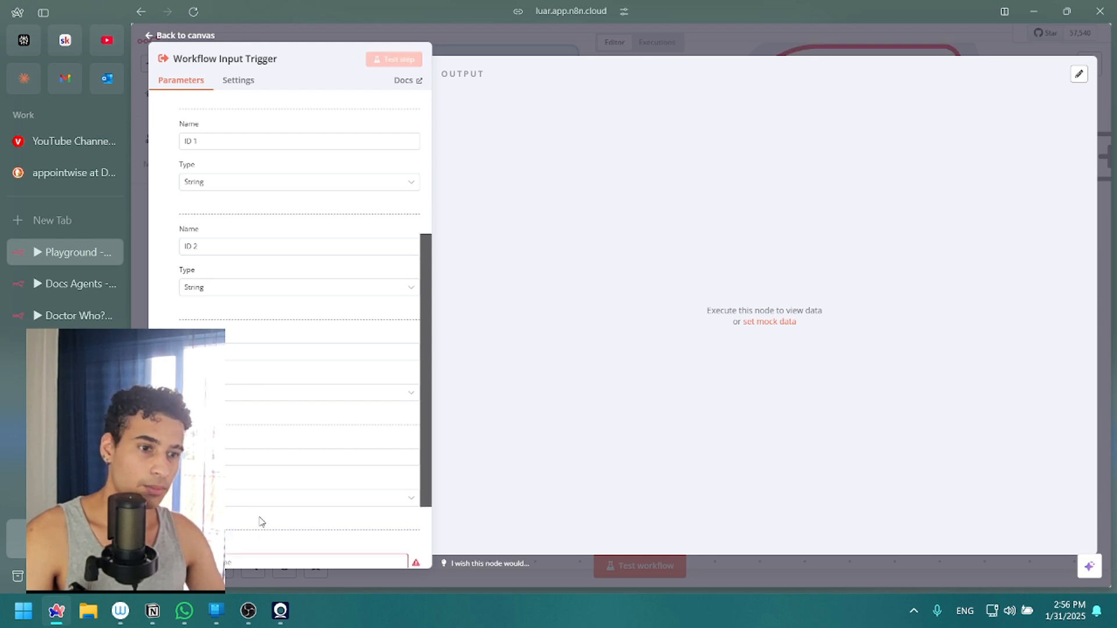
Name the seventh input Timestamp 1, add two more inputs named Misc and Agent ID, and return to the canvas.
click(254, 463)
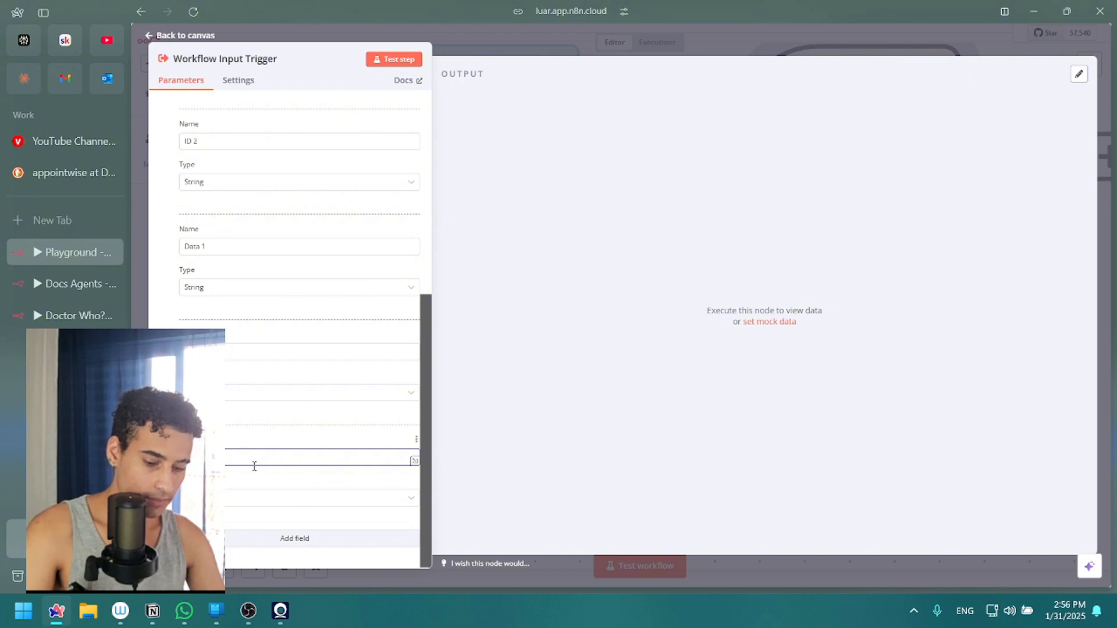
click(263, 540)
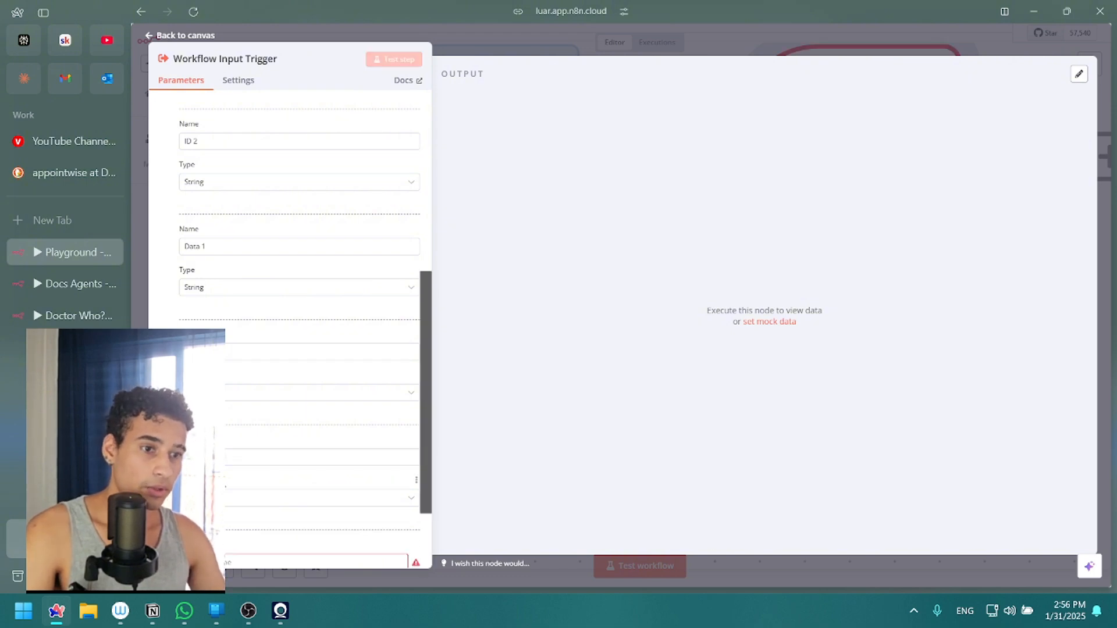
click(247, 457)
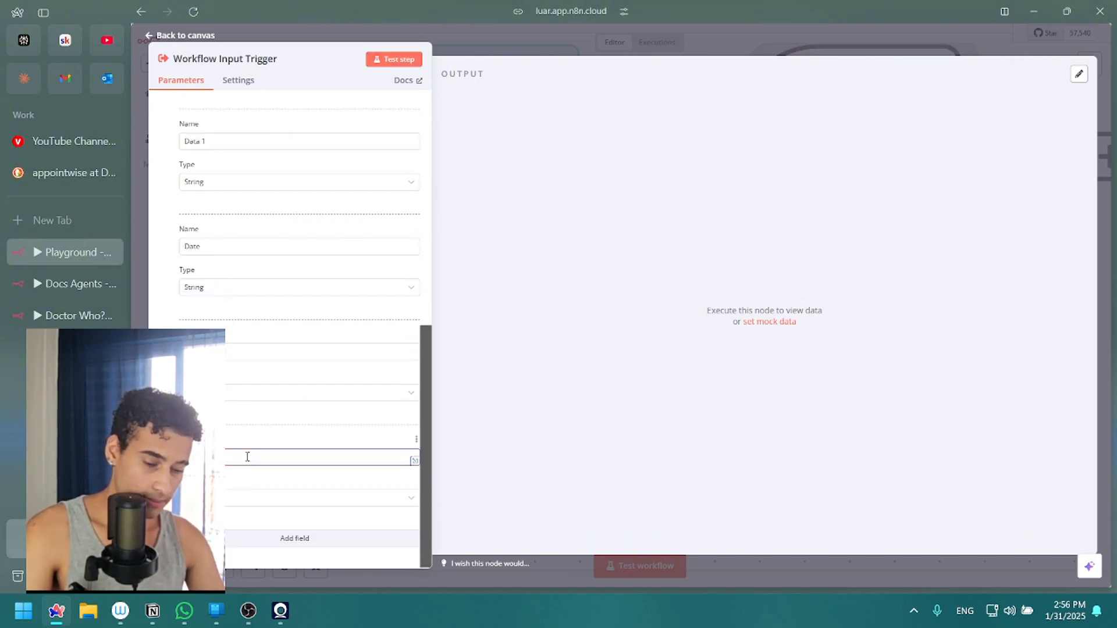
click(241, 549)
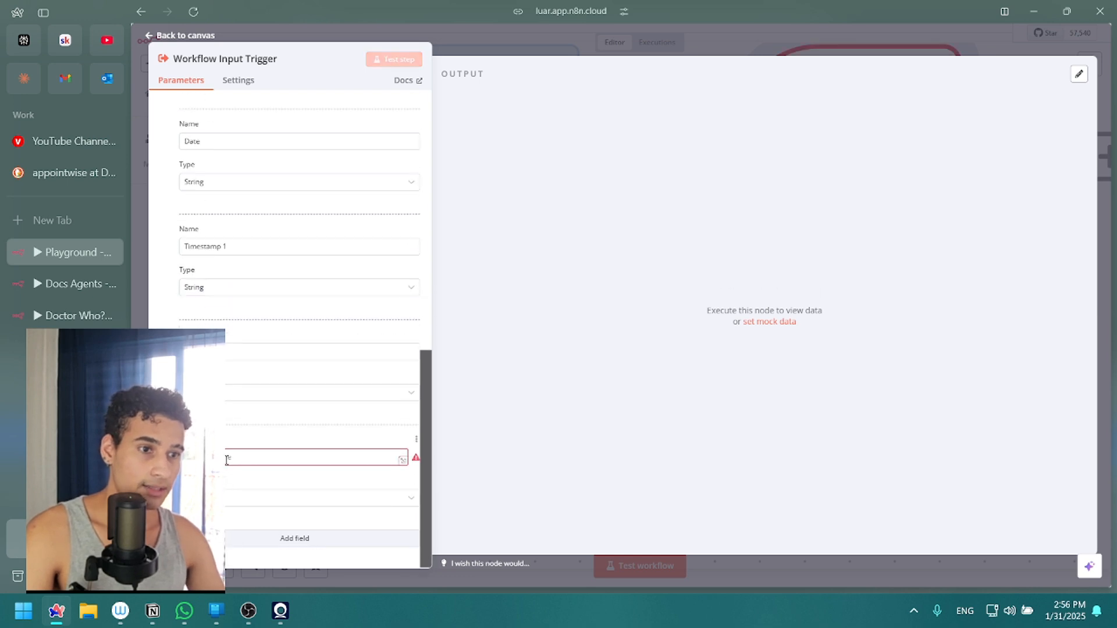
click(226, 460)
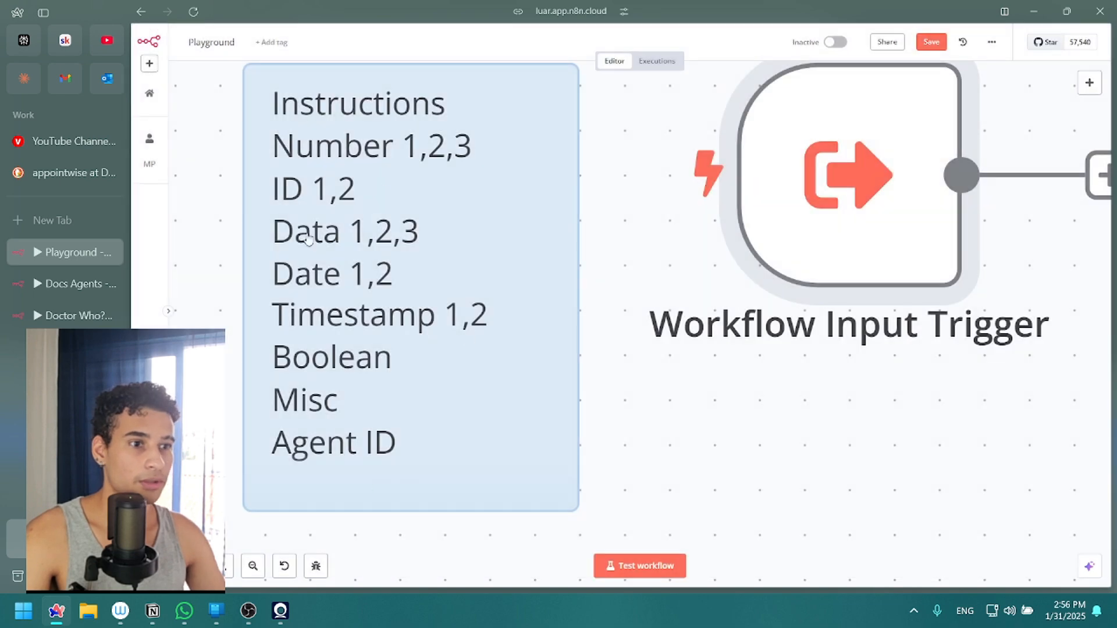
Add a Switch node after the Workflow Input Trigger and align it in line with the trigger.
drag(519, 270, 410, 300)
scroll(643, 302, down, 6)
drag(615, 302, 475, 297)
drag(526, 271, 634, 231)
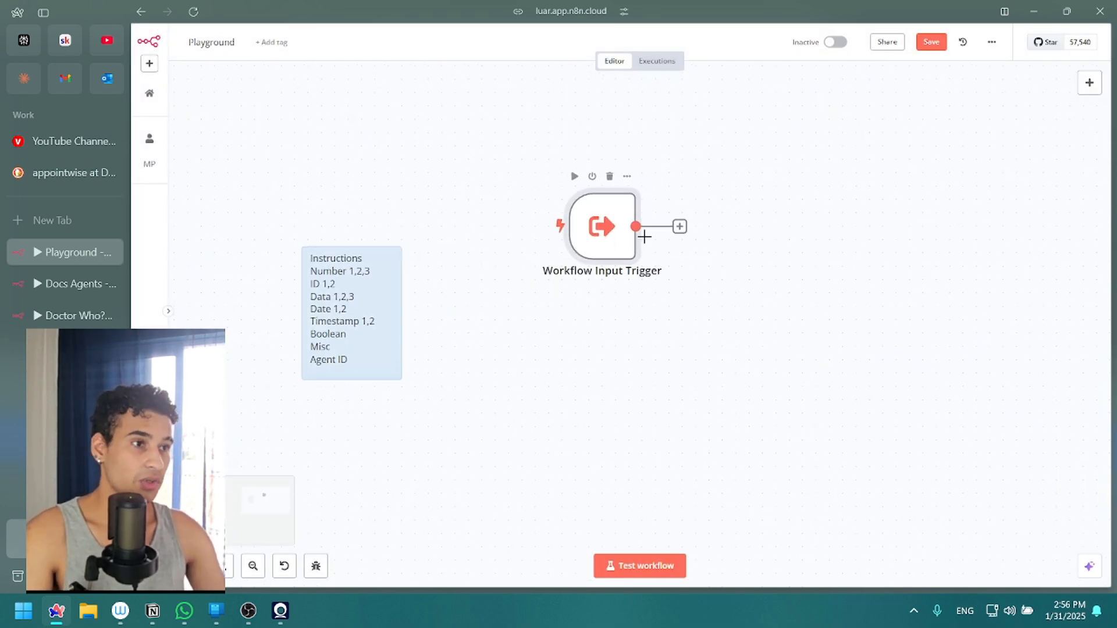
click(680, 226)
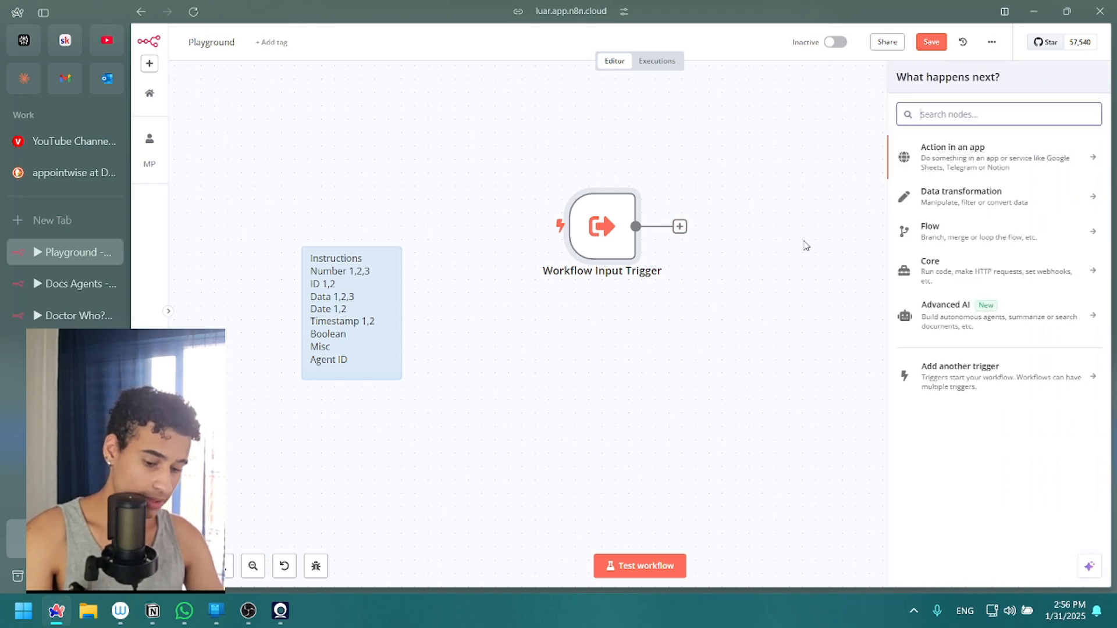
text(switch)
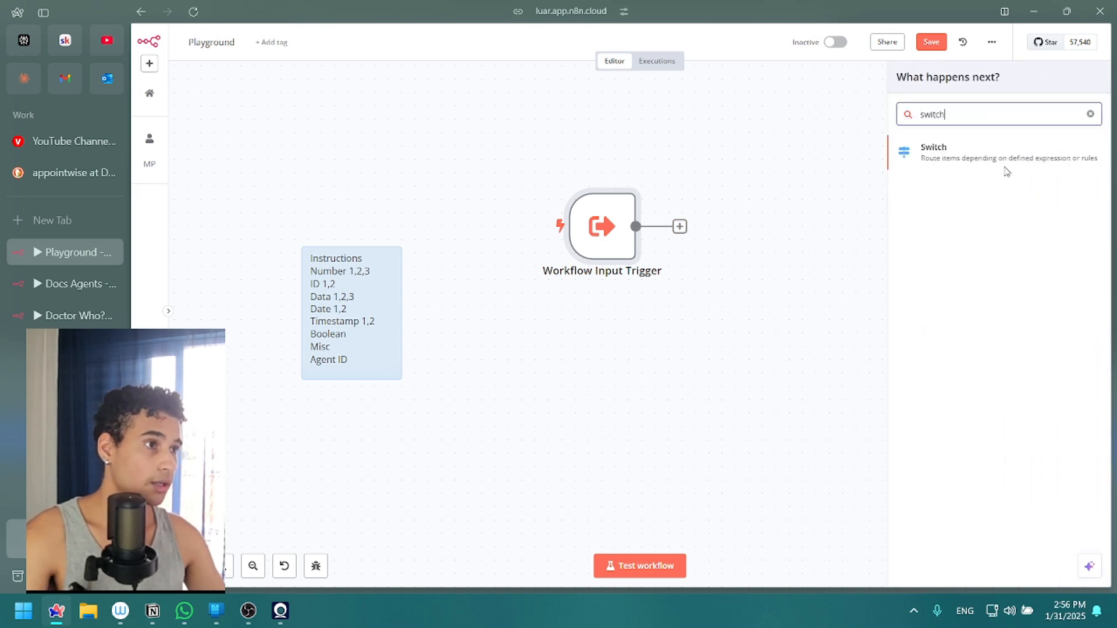
click(1018, 152)
click(836, 39)
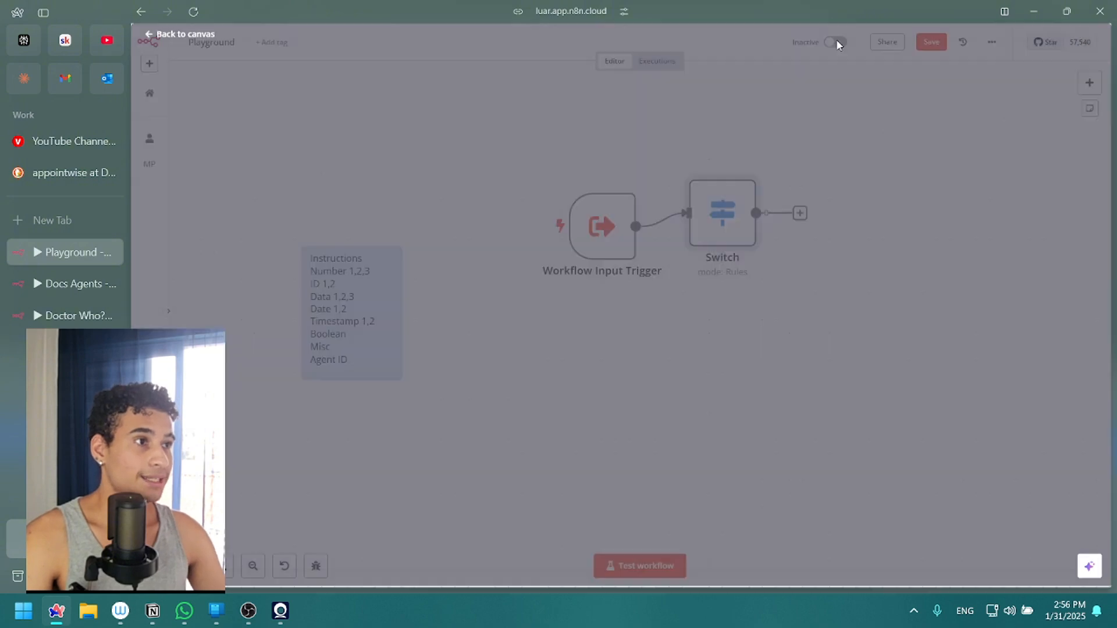
drag(736, 238, 774, 248)
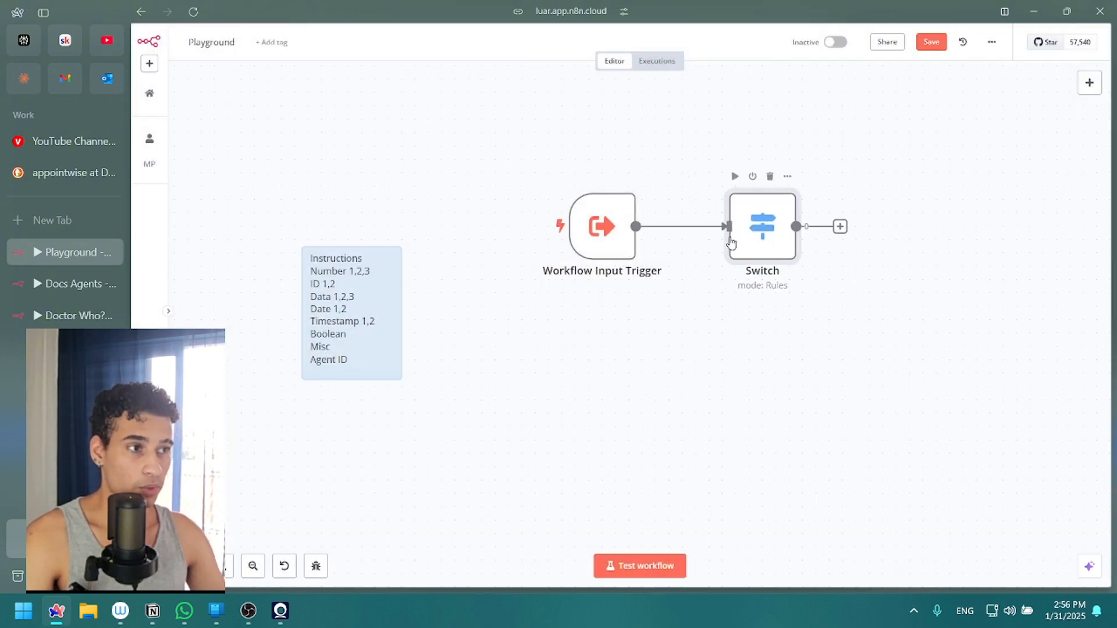
Open the Switch node and execute the previous nodes to load the trigger's input fields.
double_click(732, 243)
click(305, 316)
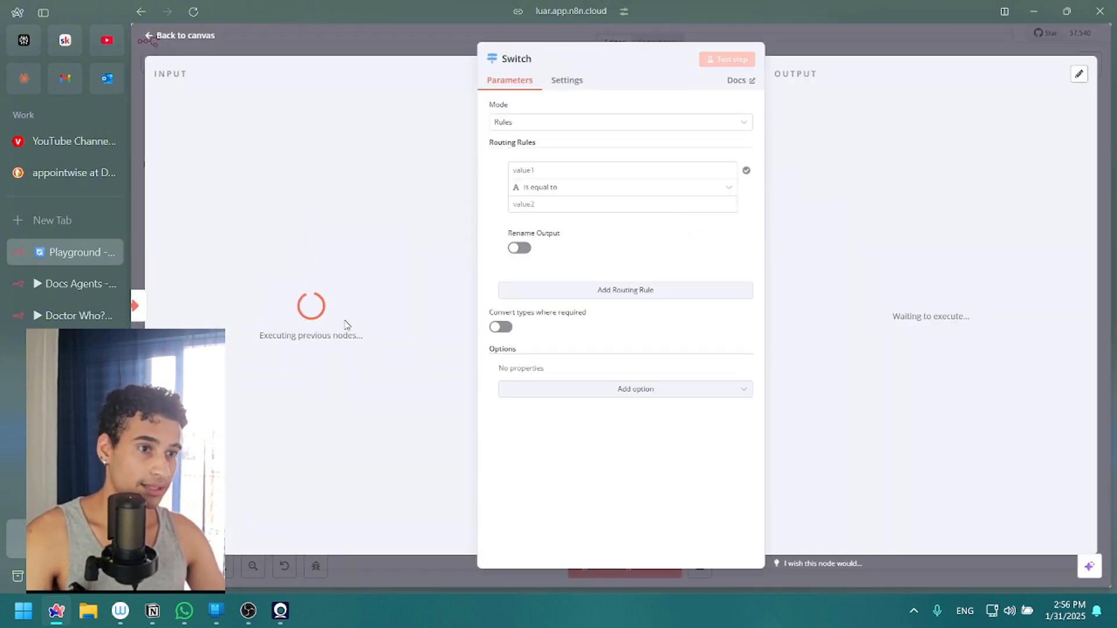
drag(212, 269, 324, 247)
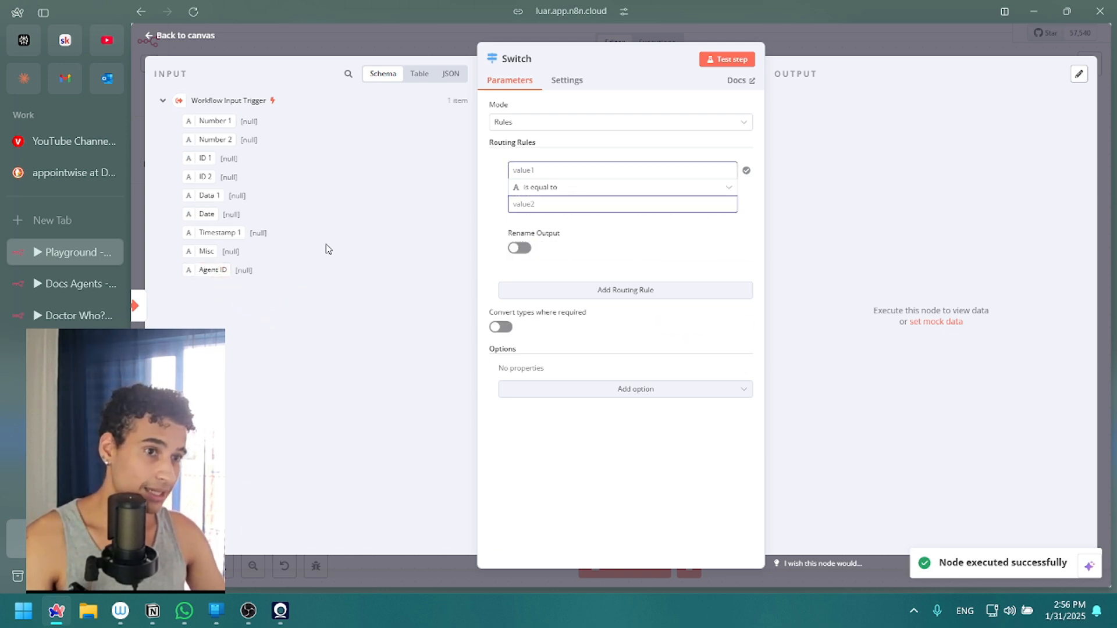
Set the Switch's first routing rule to Agent ID is equal to schedule, and return to the canvas.
drag(213, 270, 527, 205)
drag(460, 222, 542, 176)
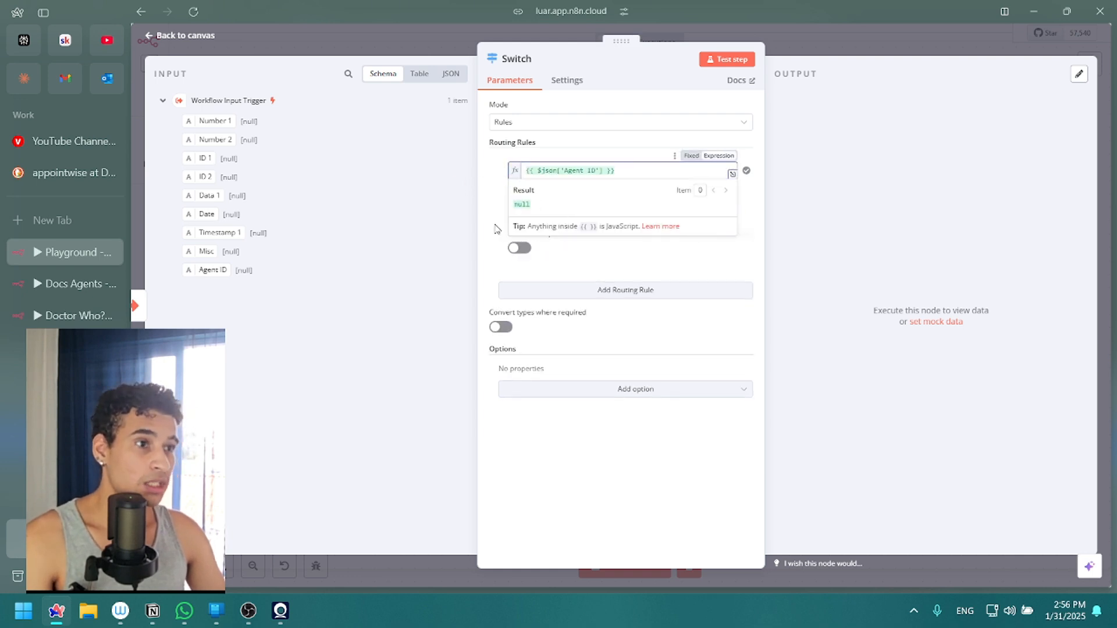
click(562, 212)
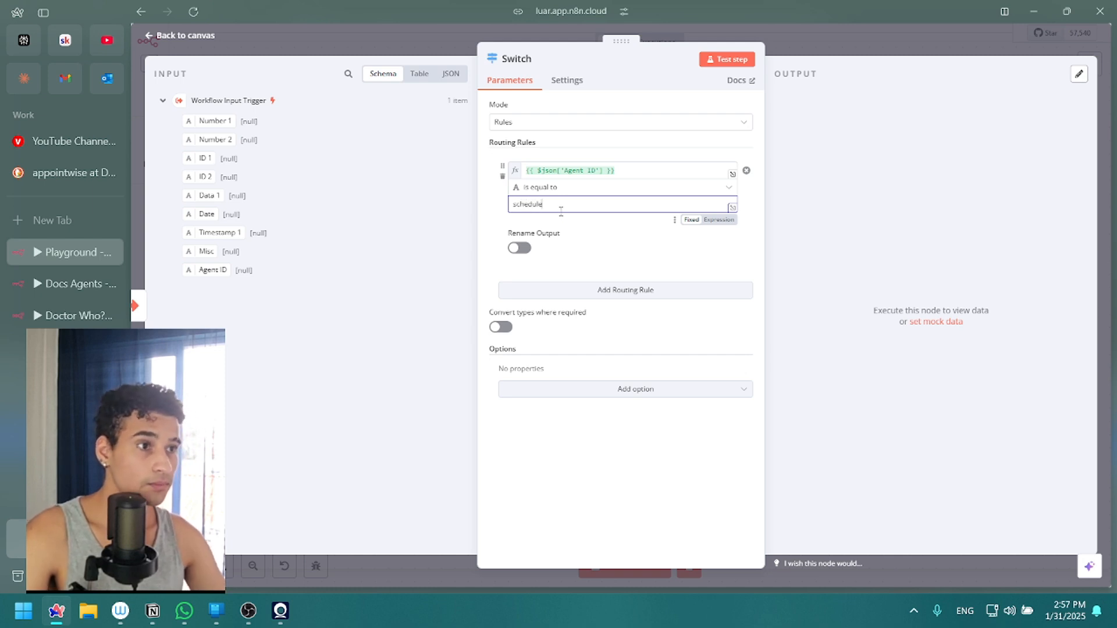
drag(561, 208, 502, 221)
click(531, 226)
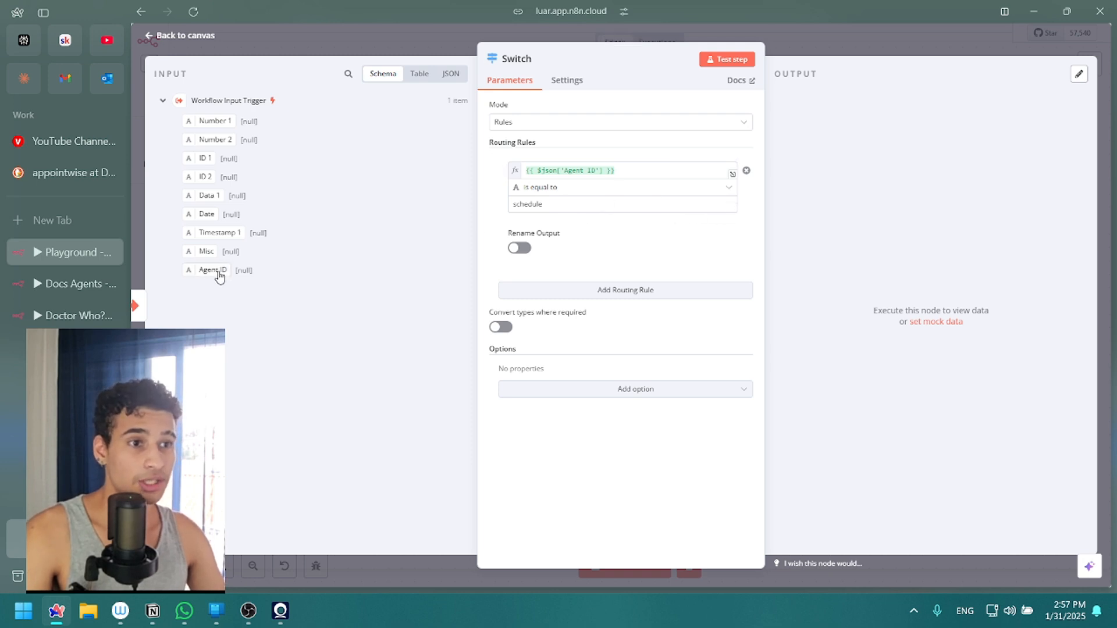
drag(616, 170, 496, 259)
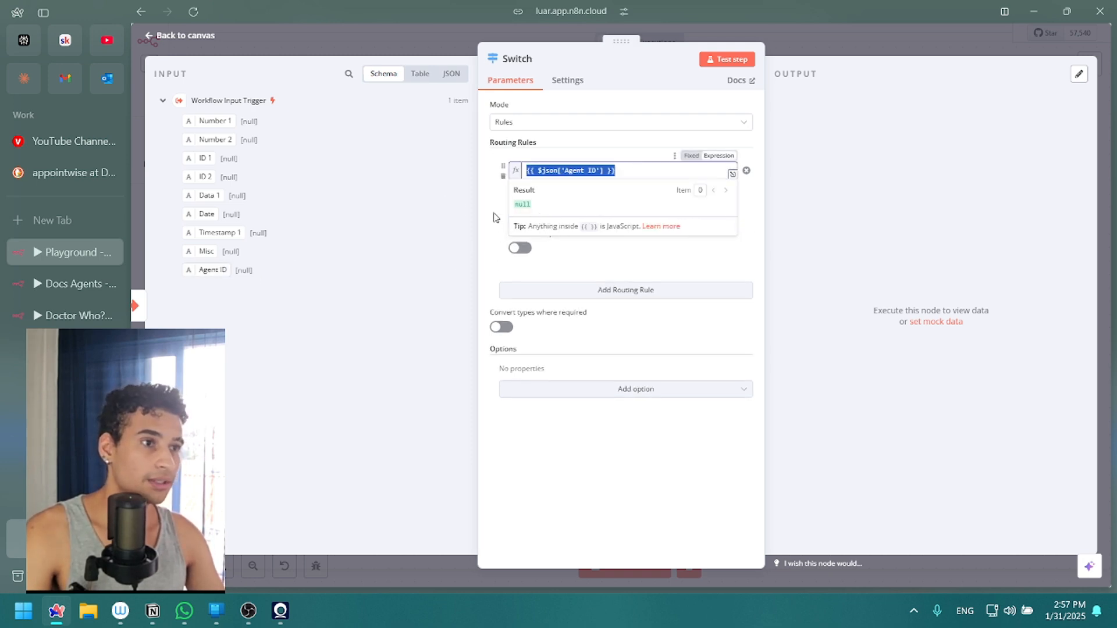
click(547, 225)
drag(546, 206, 497, 209)
click(822, 45)
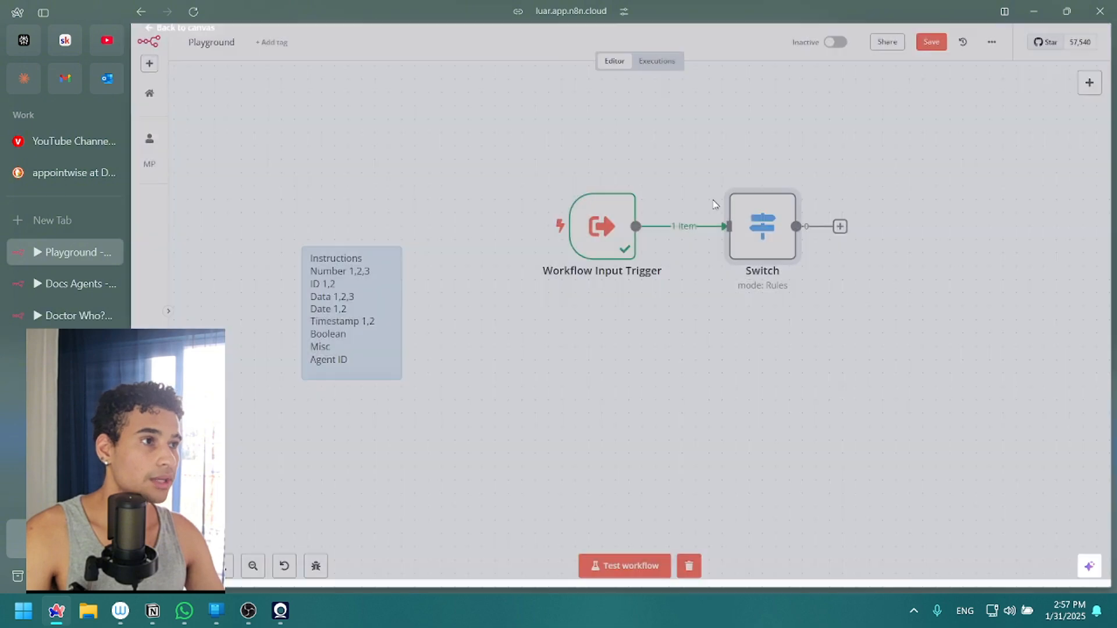
drag(760, 243, 749, 244)
drag(788, 342, 763, 289)
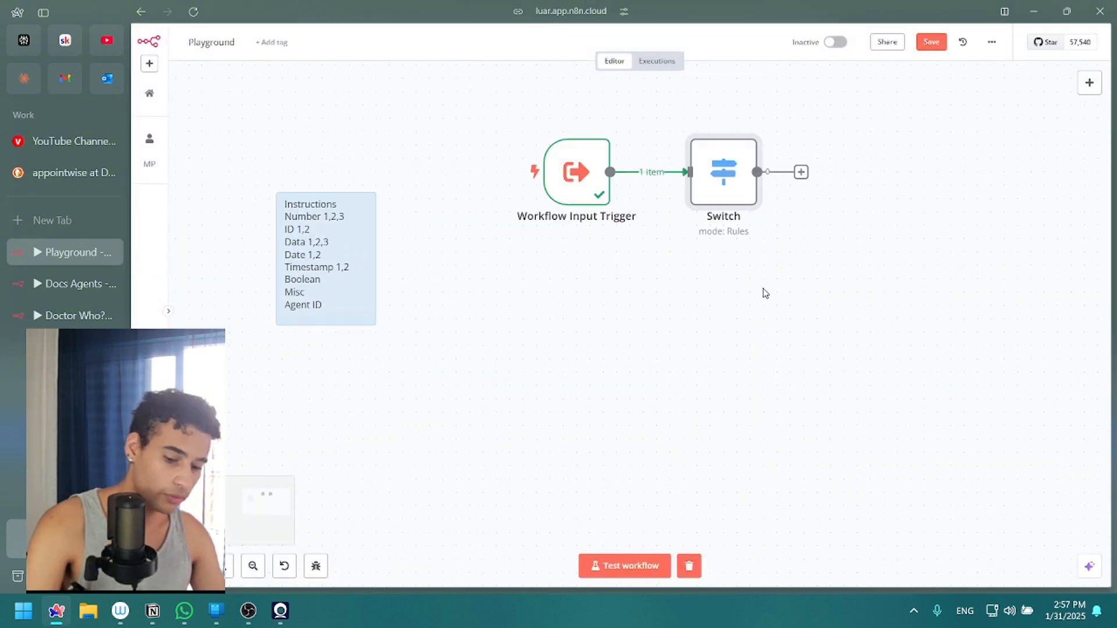
drag(655, 344, 612, 386)
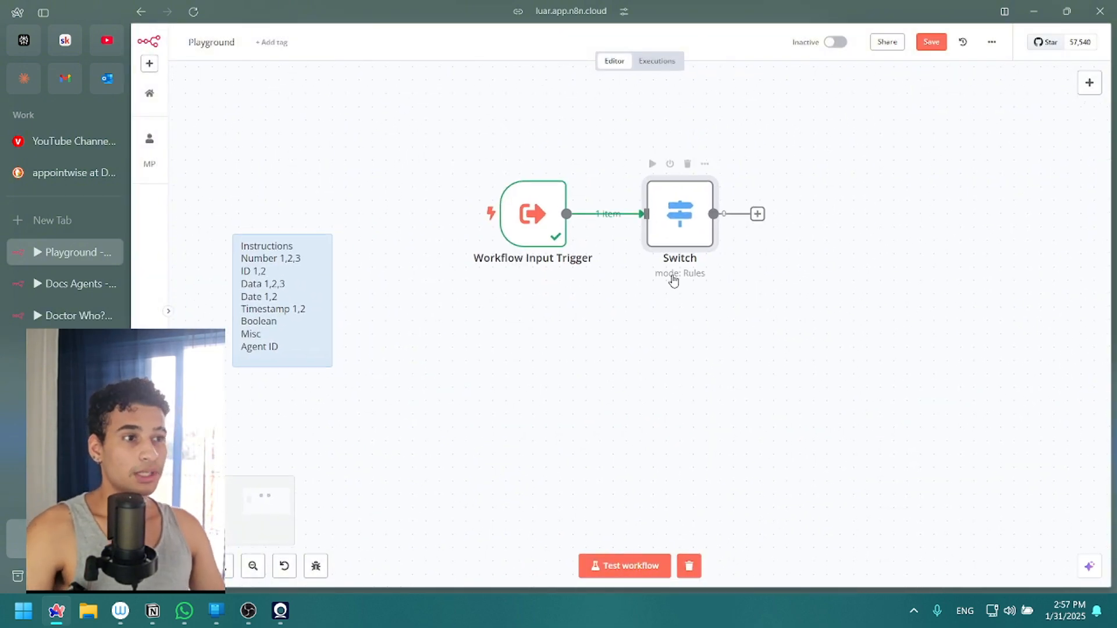
right_click(799, 355)
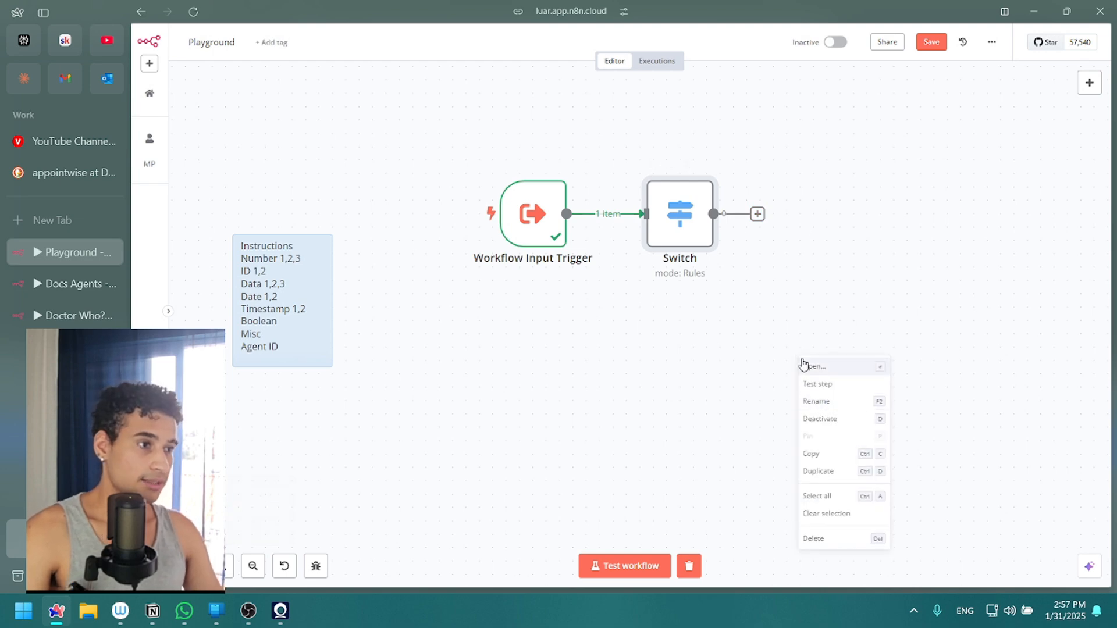
click(810, 367)
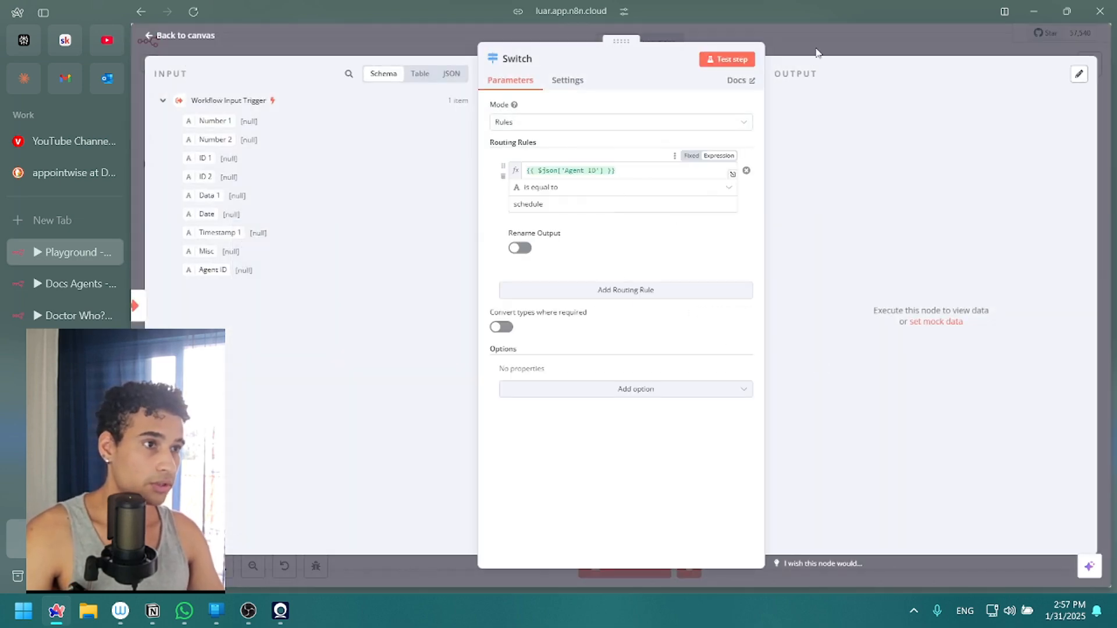
click(819, 51)
Add an AI Agent node connected after the Switch and return to the canvas.
click(1090, 85)
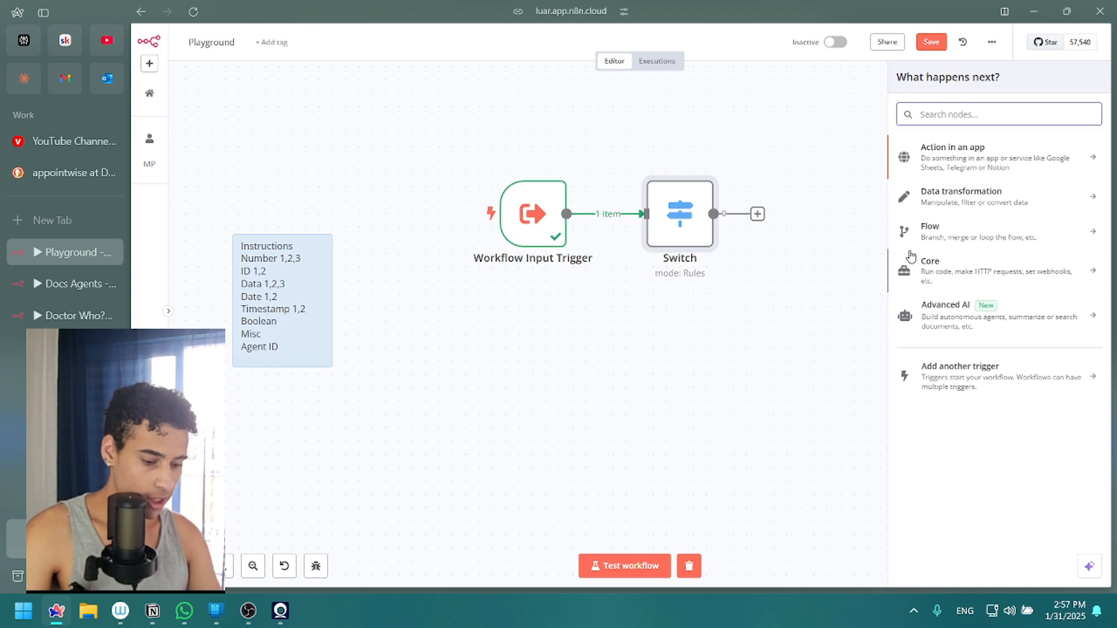
text(ai agent)
click(926, 165)
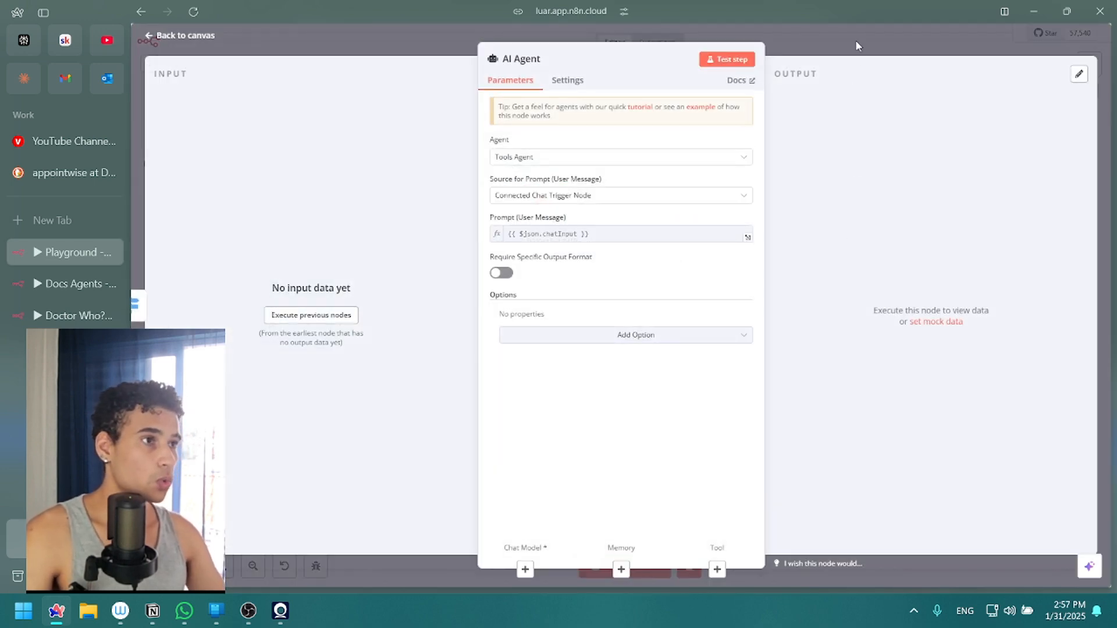
click(856, 42)
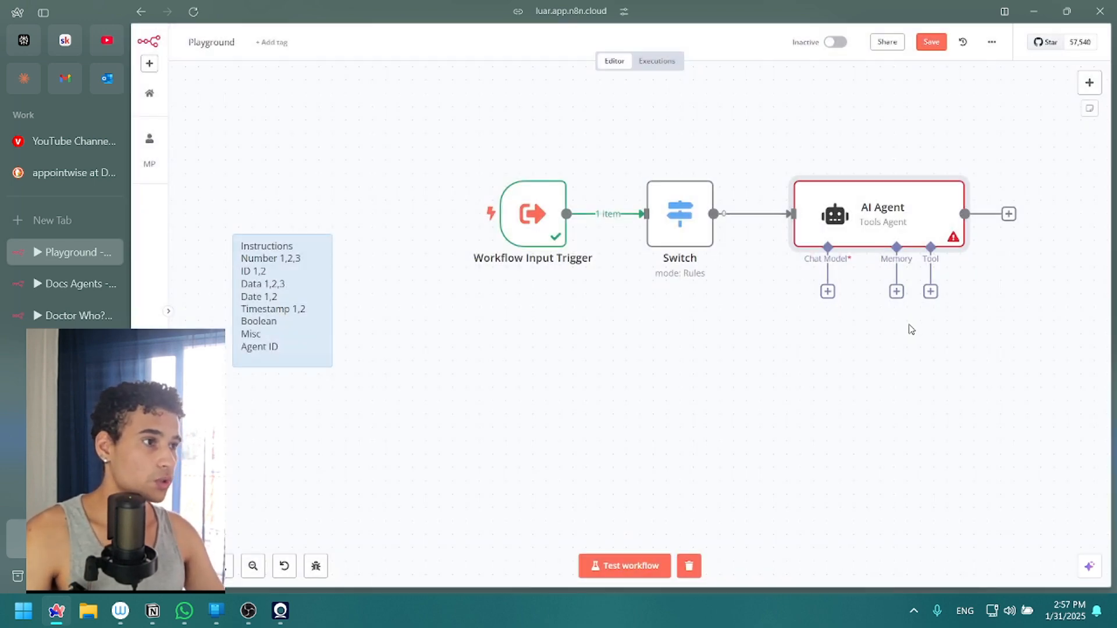
Attach a Call n8n Workflow Tool to the AI Agent with the placeholder description asdfc\sadf\f and name dfd\s.
click(929, 289)
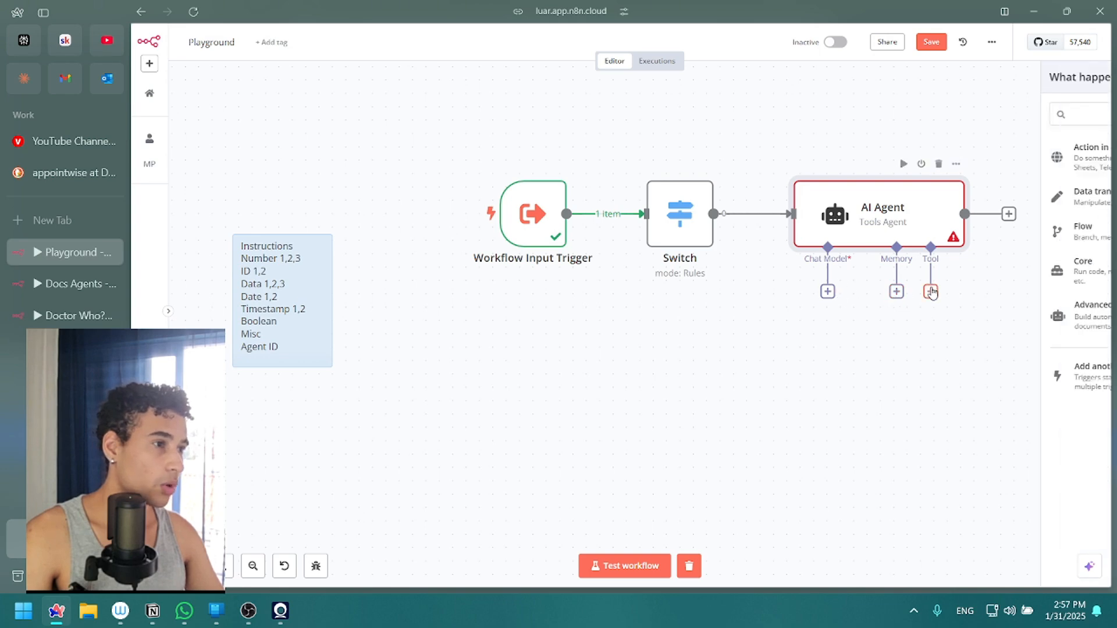
click(952, 184)
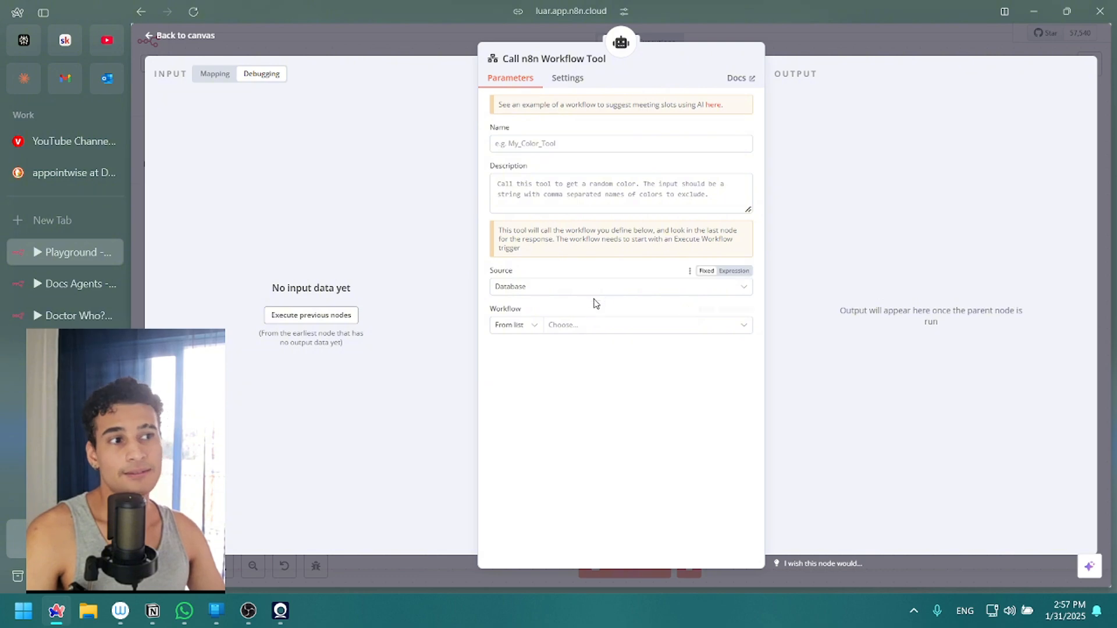
click(545, 185)
text(asdfc\sadf\f)
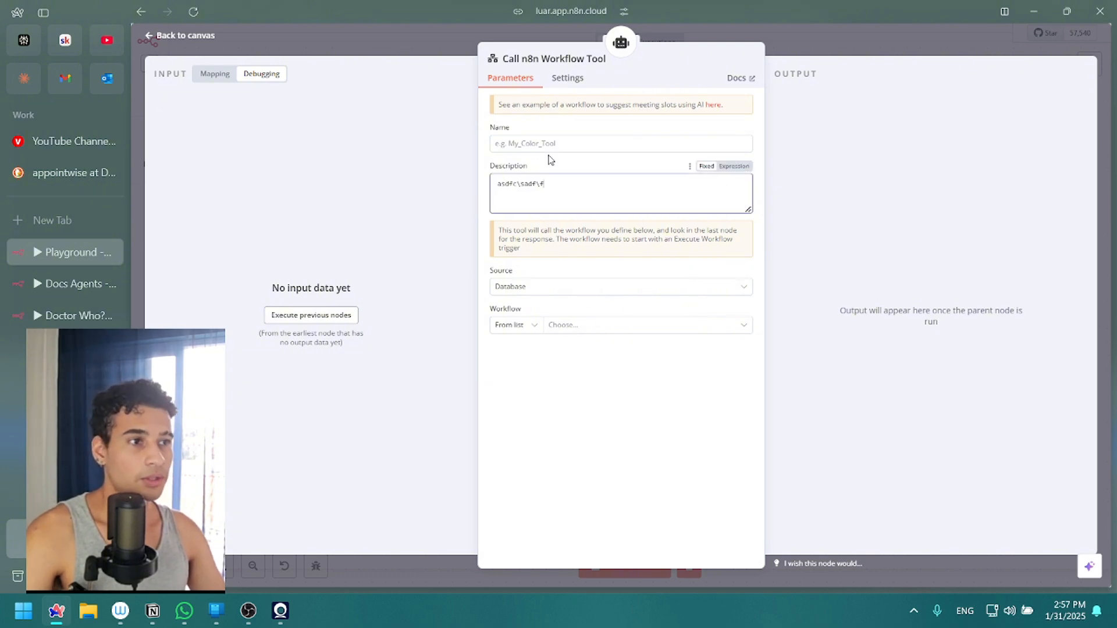
click(547, 145)
text(dfd\s)
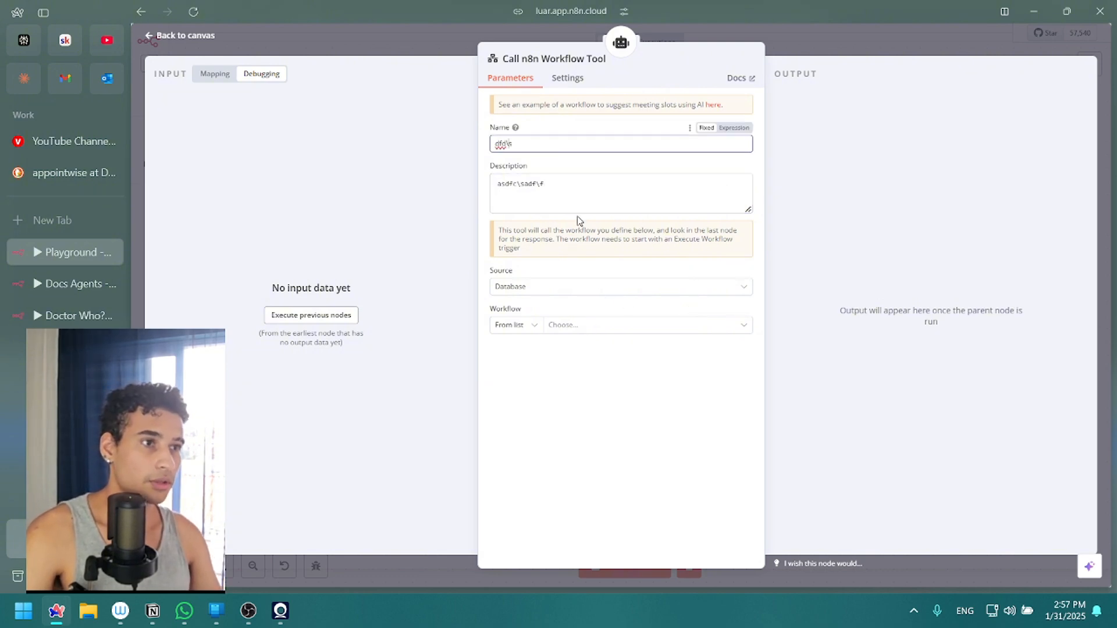
Choose Playground as the workflow the tool calls, reselect Database as its source, and return to the canvas.
click(580, 325)
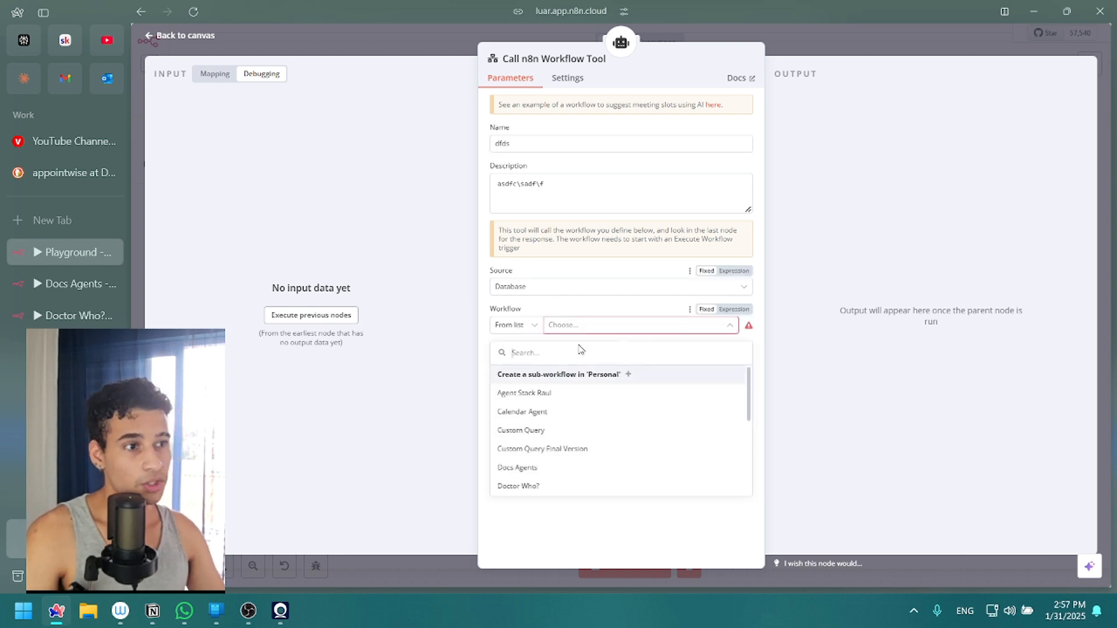
scroll(580, 431, down, 3)
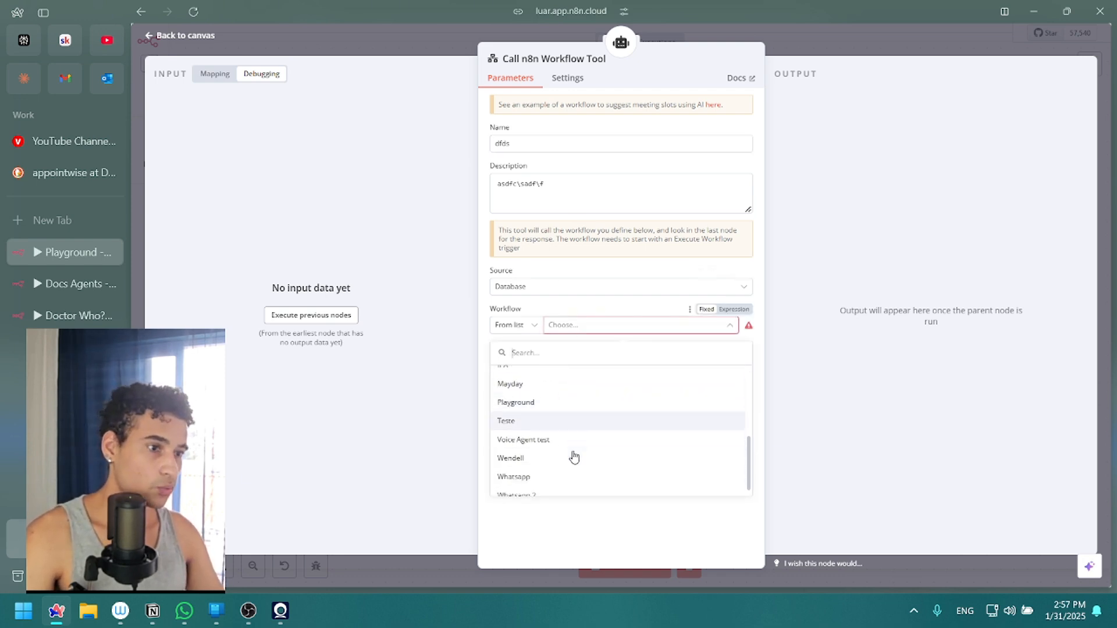
text(pla)
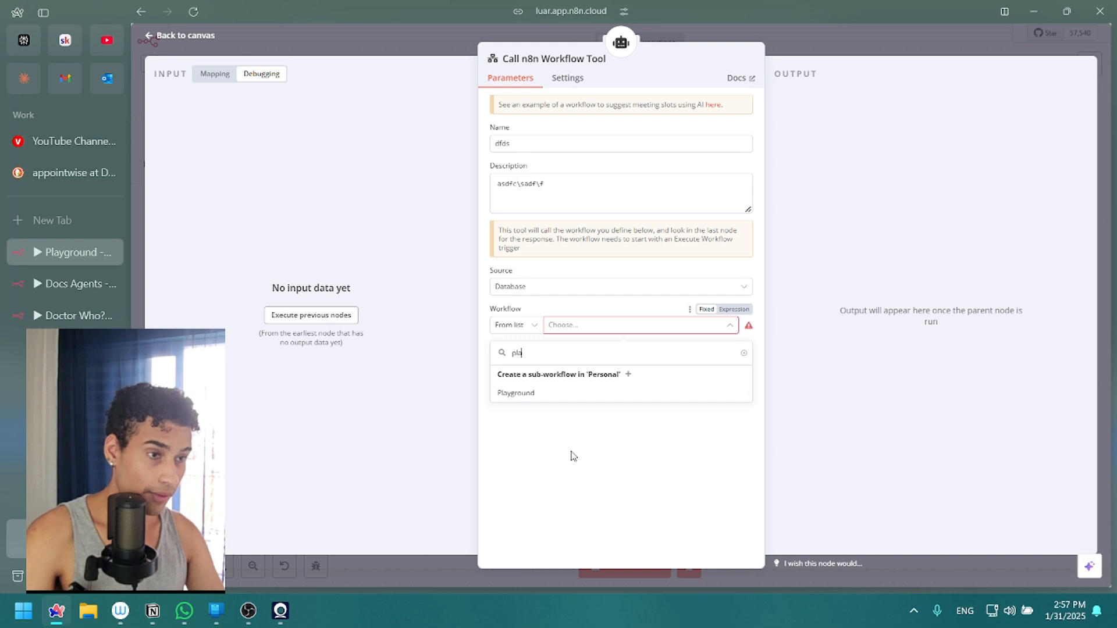
click(540, 394)
click(111, 284)
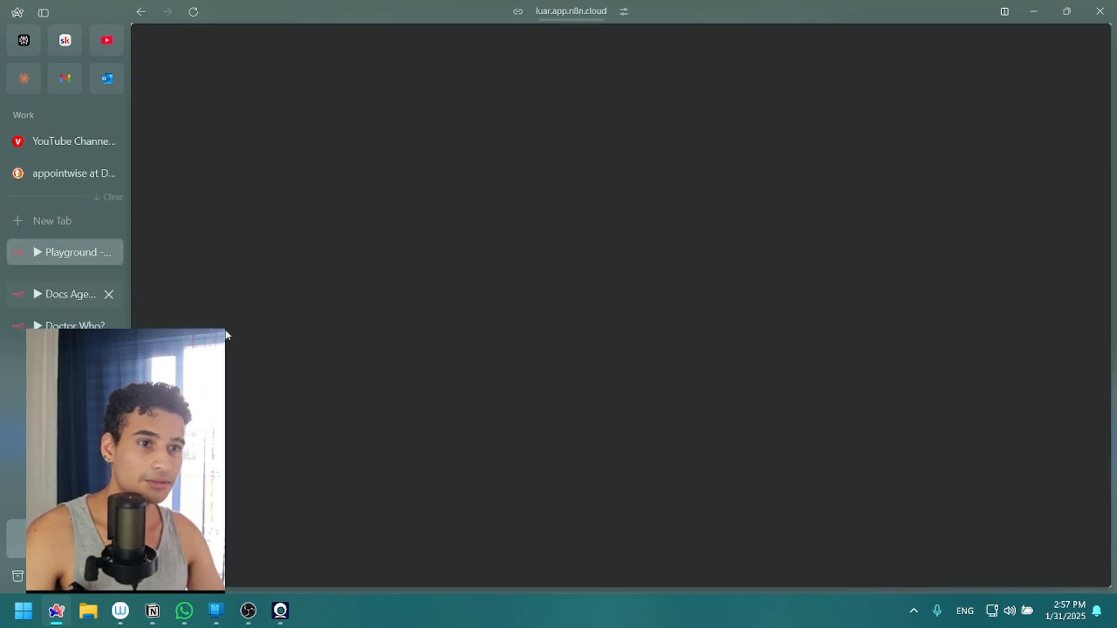
click(644, 394)
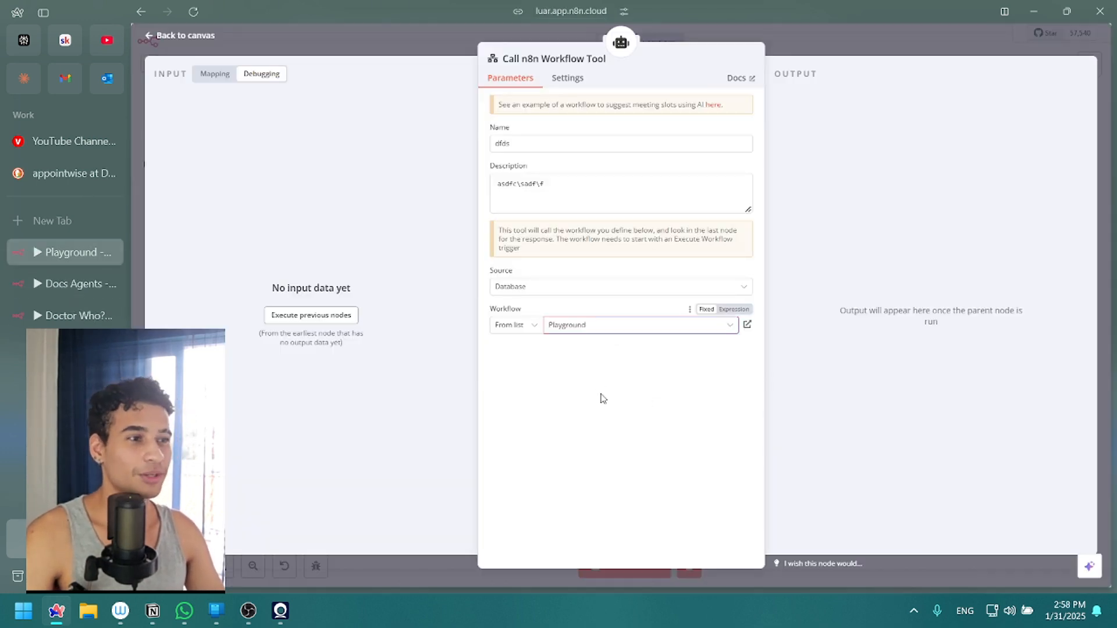
click(570, 344)
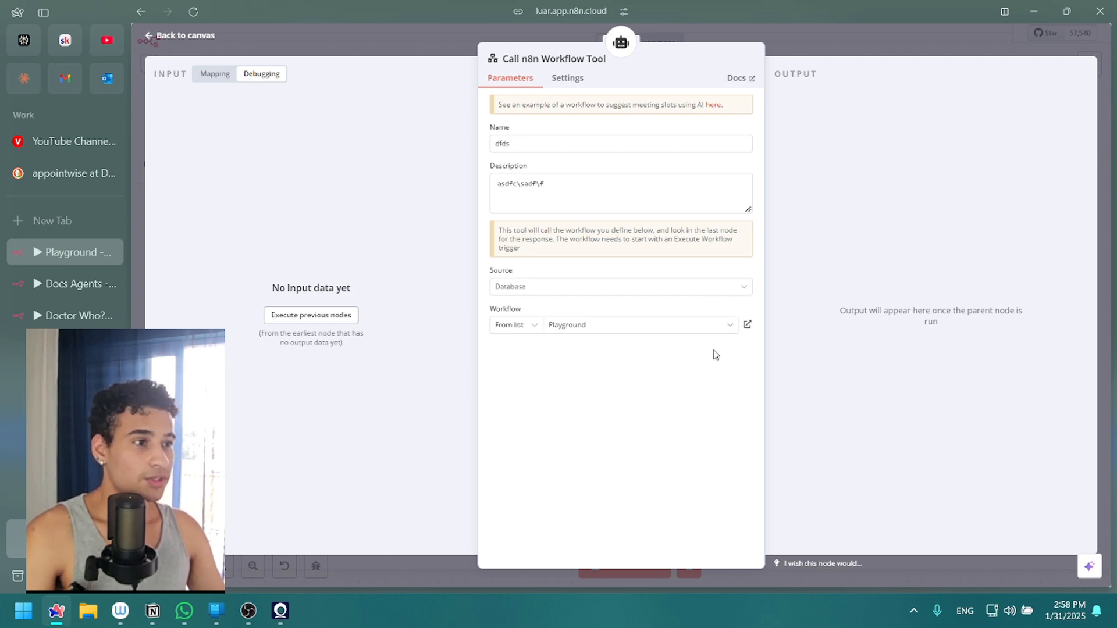
click(601, 287)
click(601, 319)
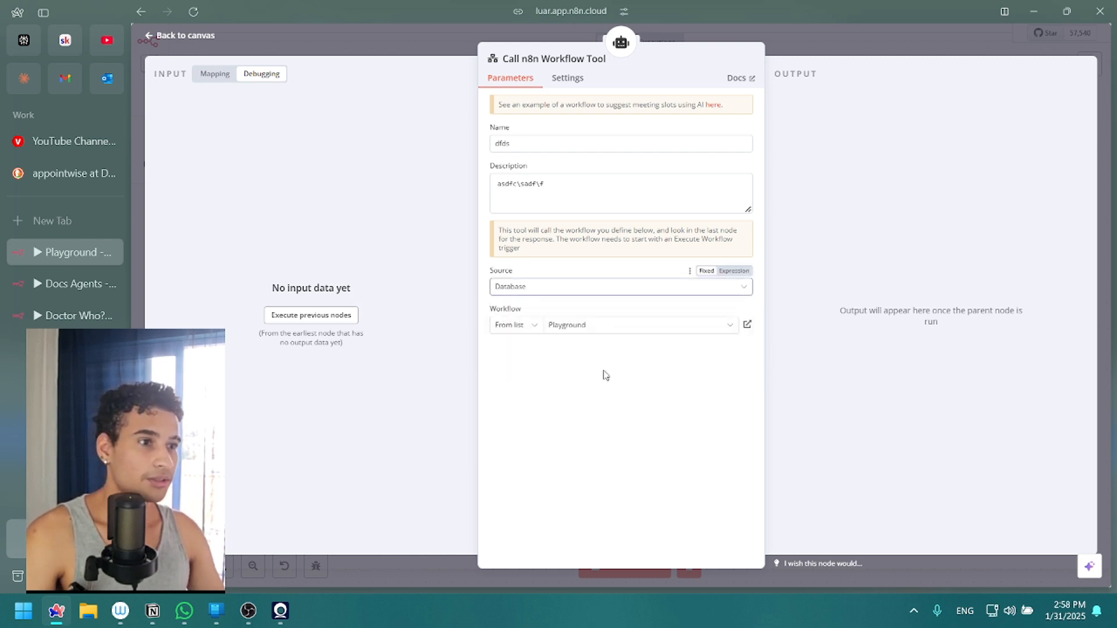
click(836, 51)
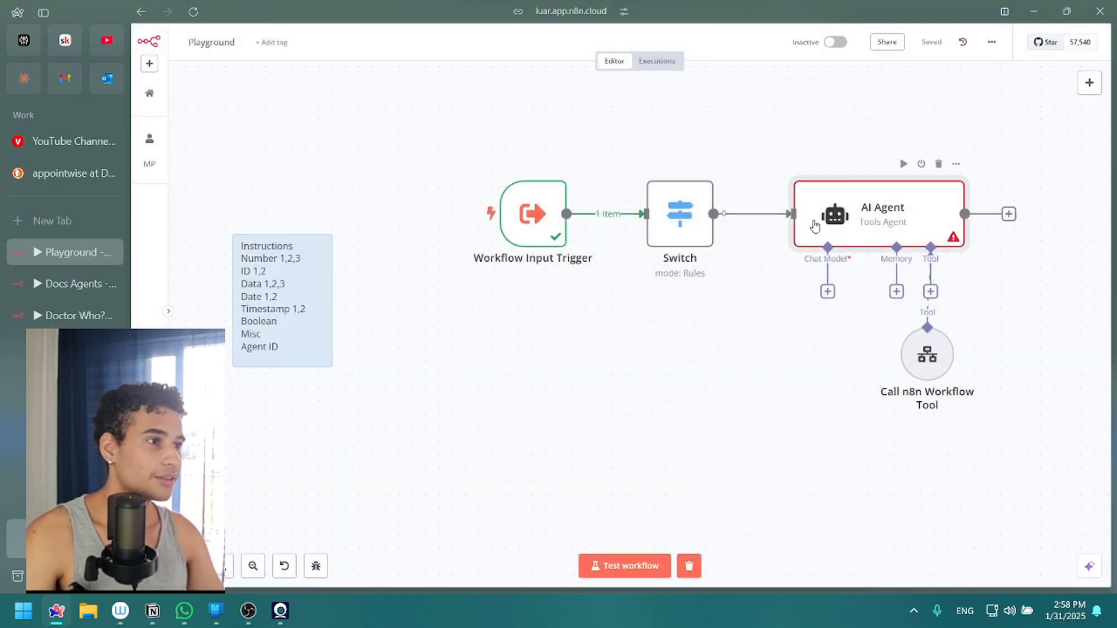
Set the AI Agent's prompt source to Define below with the placeholder text asdasda, and return to the canvas.
double_click(926, 223)
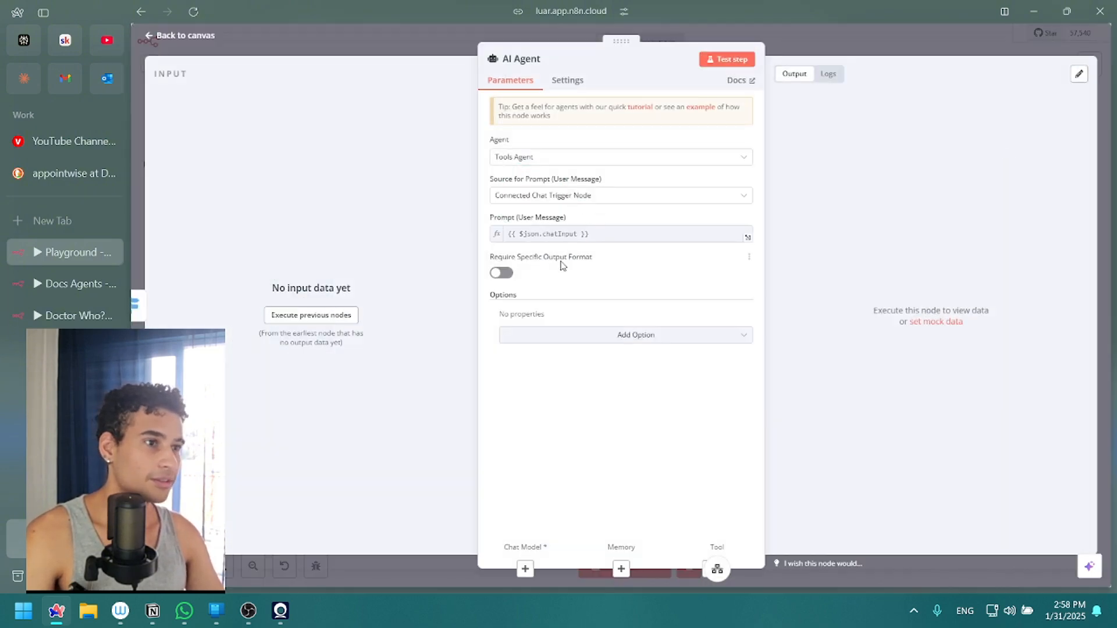
click(629, 197)
click(627, 229)
click(600, 197)
click(614, 264)
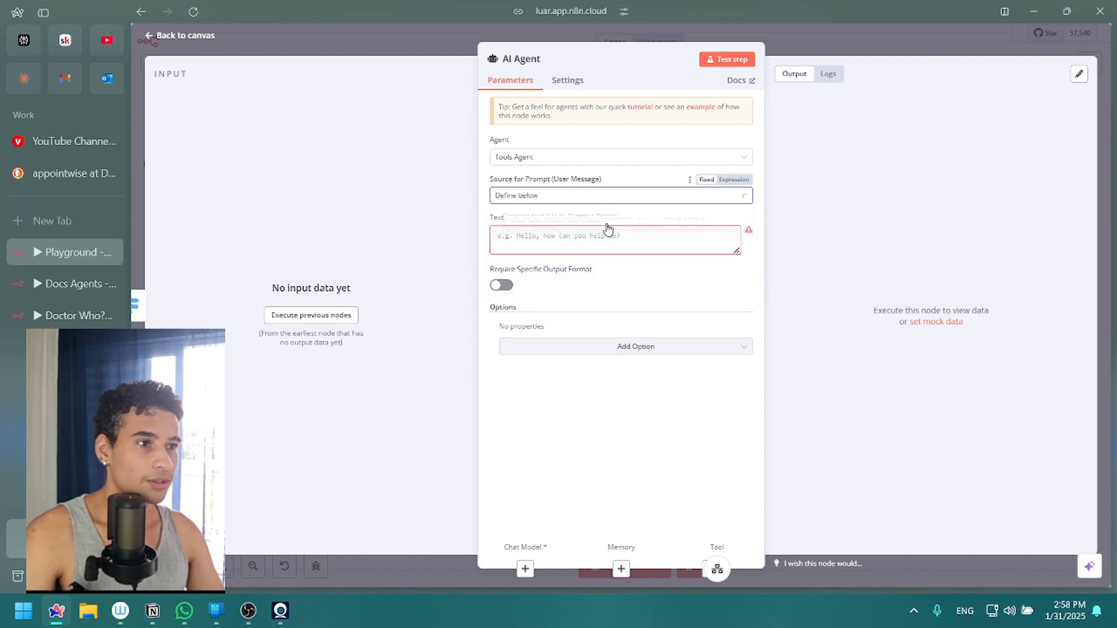
click(611, 235)
text(asdasda)
click(859, 51)
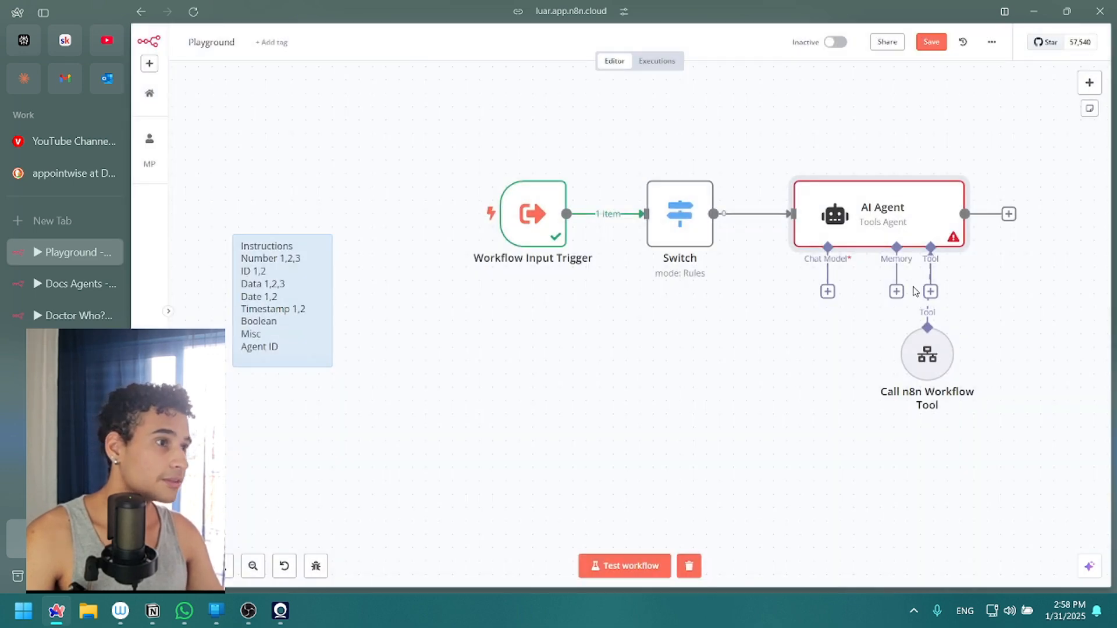
Set the Agent ID workflow input of the Call n8n Workflow Tool to schedule and return to the canvas.
double_click(922, 366)
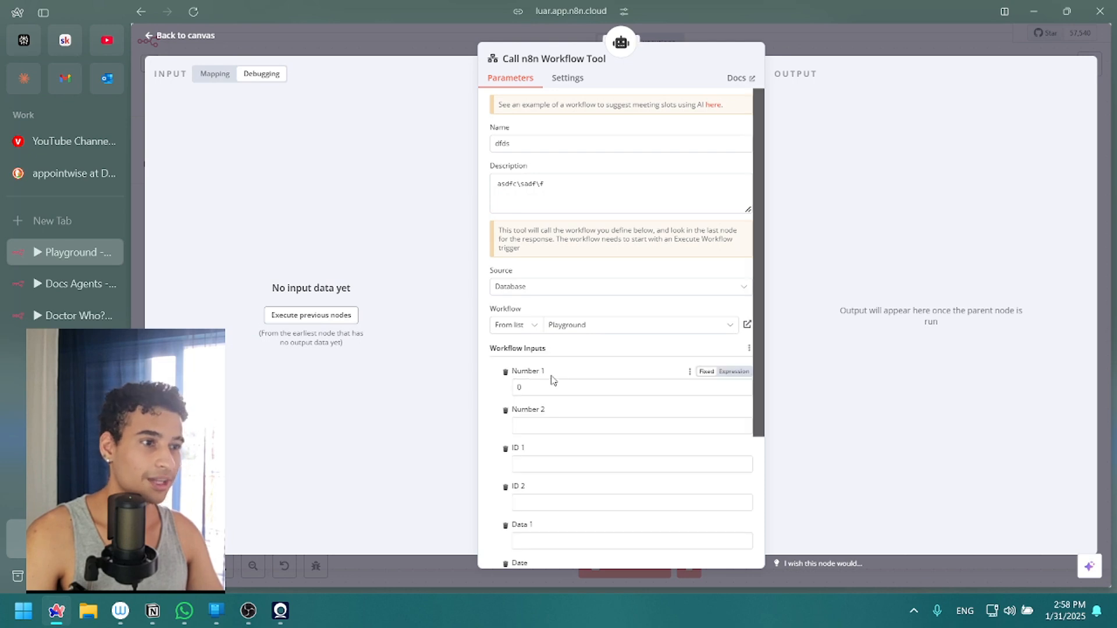
scroll(552, 379, down, 3)
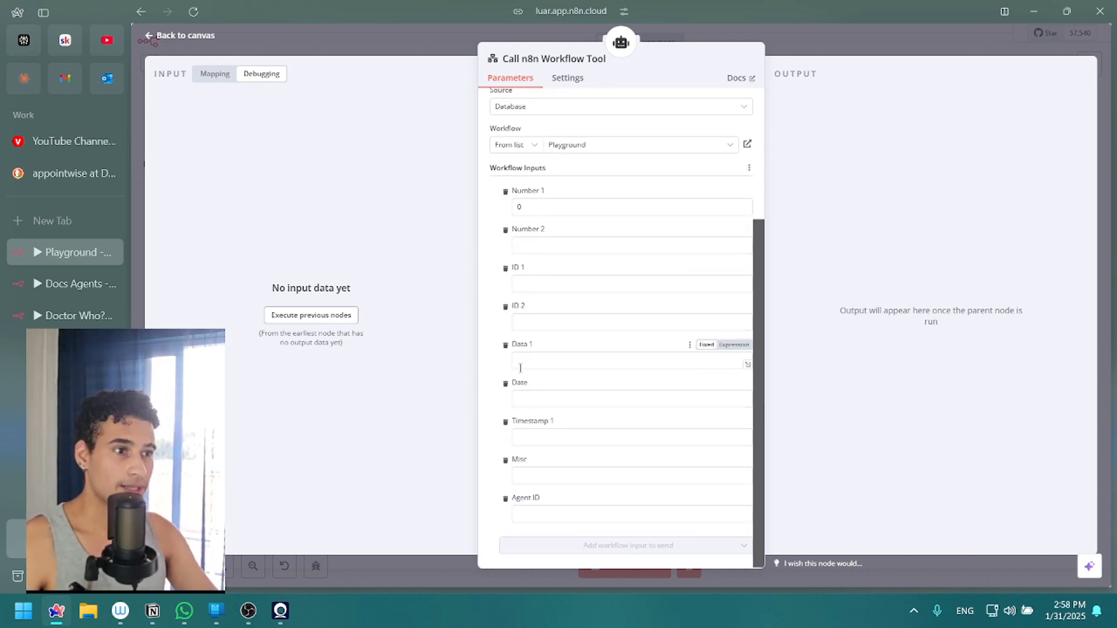
click(529, 512)
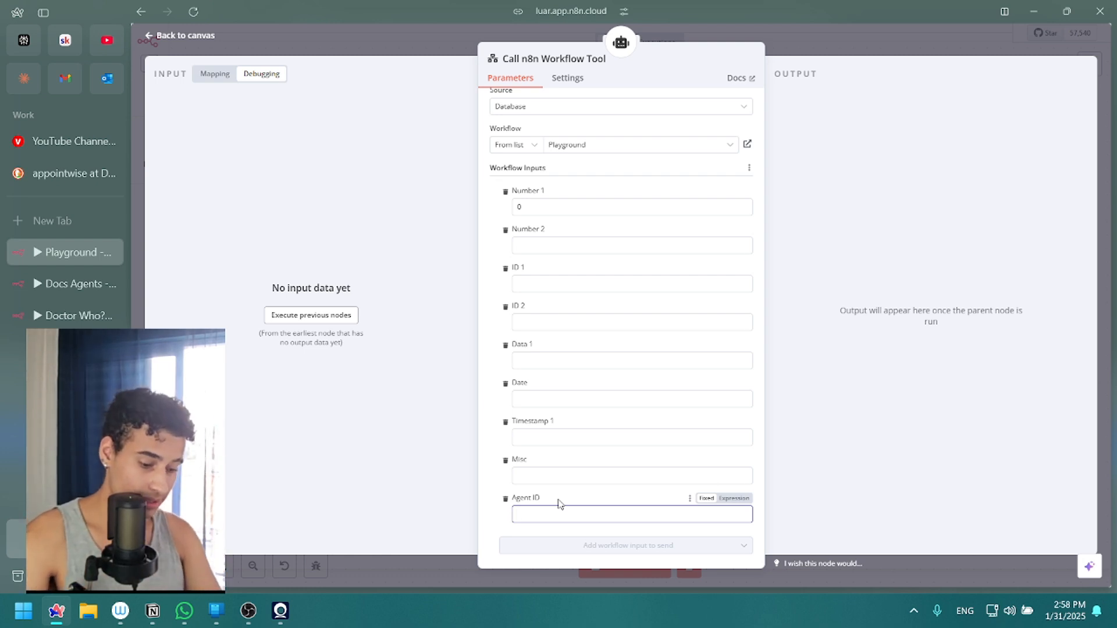
text(schedule)
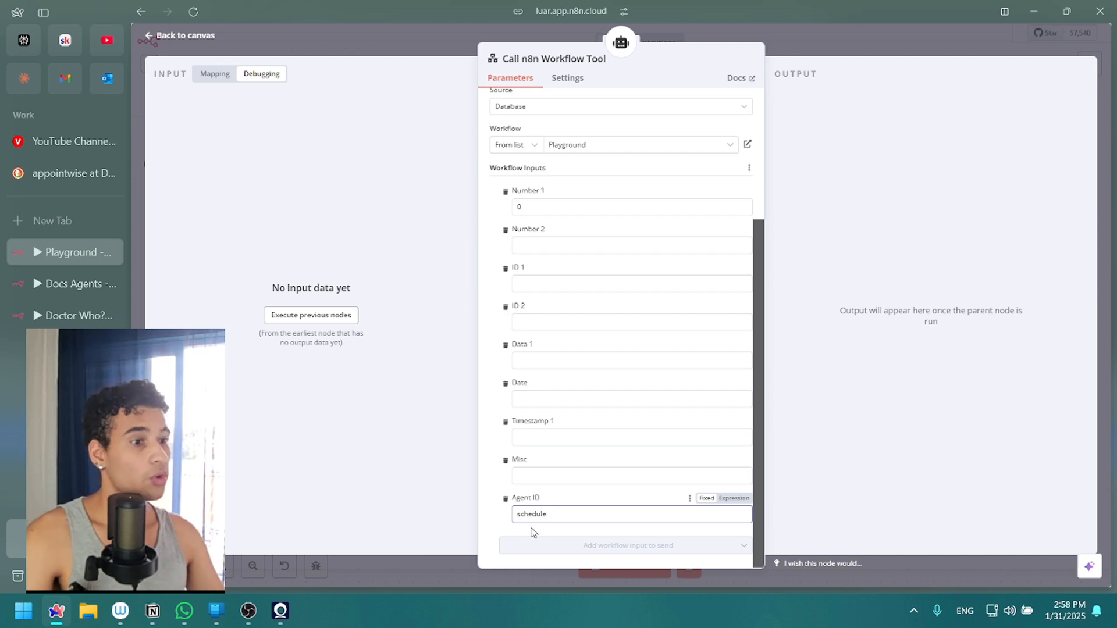
click(885, 36)
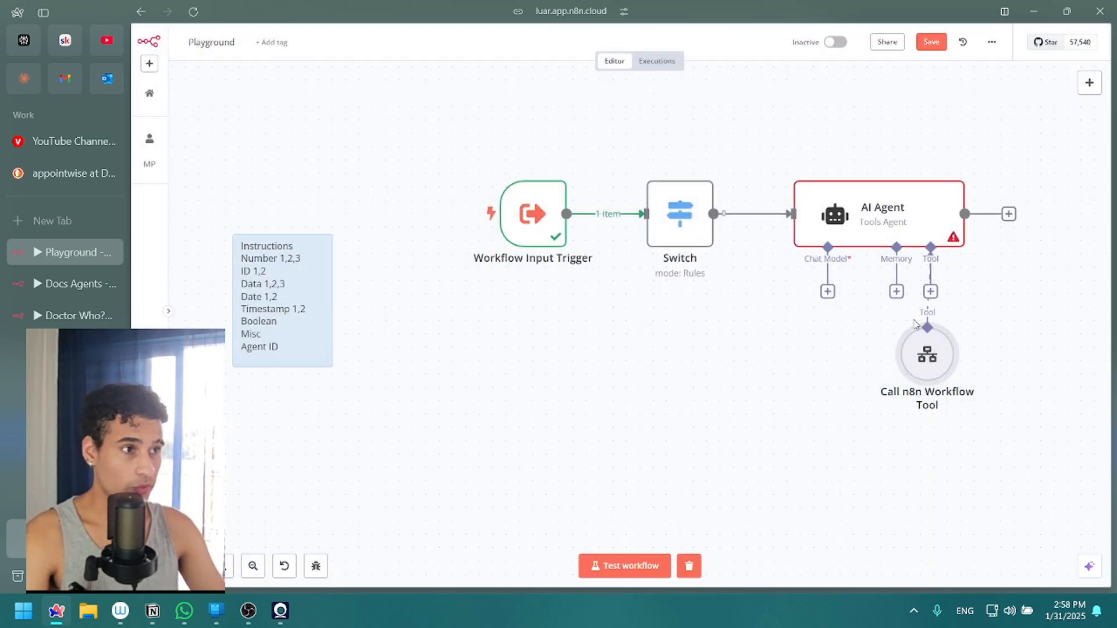
Disconnect the AI Agent from the Switch and move the agent and its workflow tool below the trigger and Switch.
drag(927, 356, 914, 384)
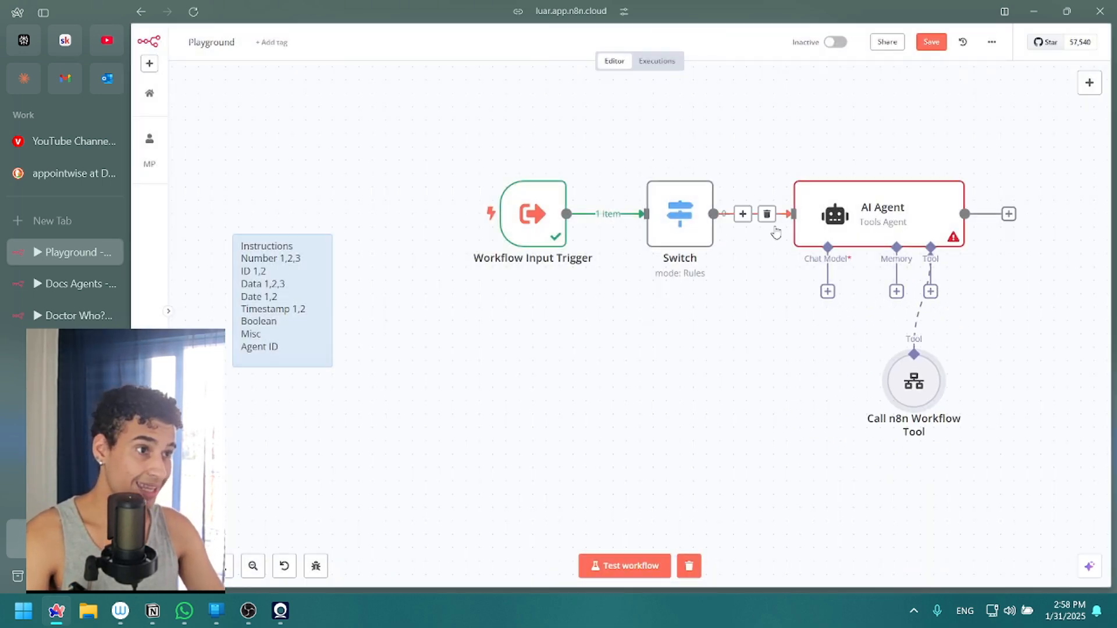
drag(847, 235, 634, 355)
drag(915, 399, 848, 479)
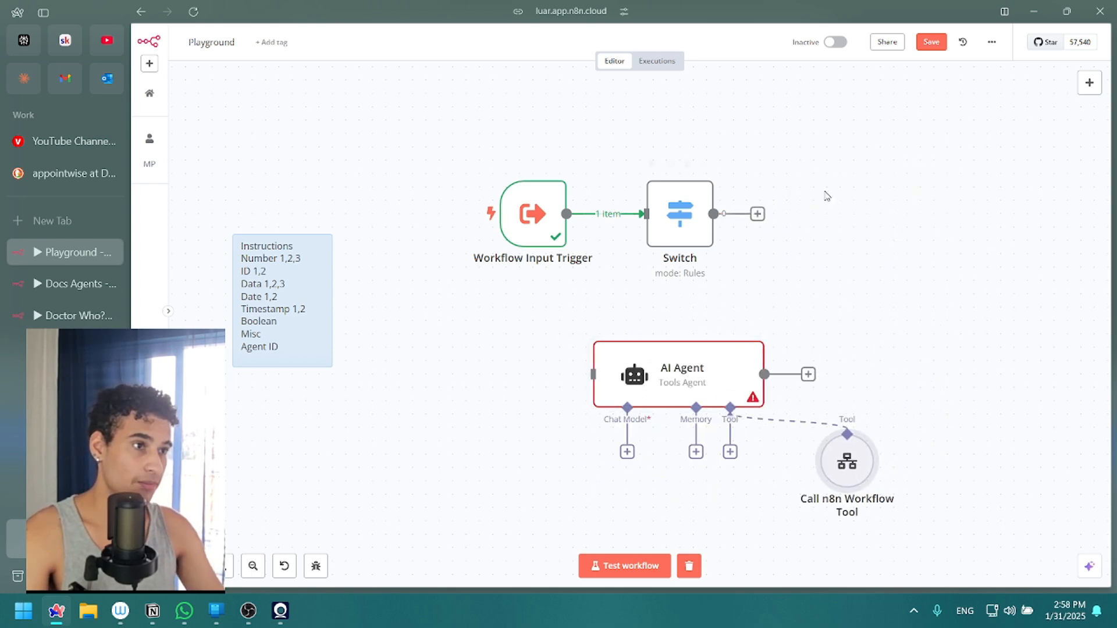
drag(724, 383, 565, 409)
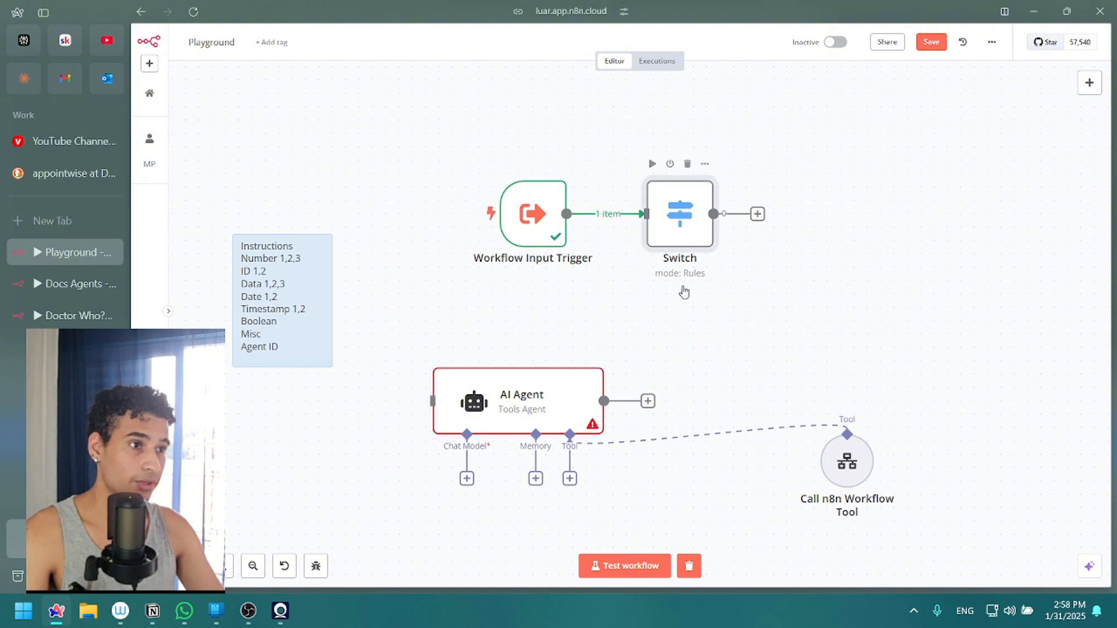
Review the Agent ID expression and its comparison value in the Switch's routing rule, then return to the canvas.
double_click(680, 224)
drag(611, 171, 500, 184)
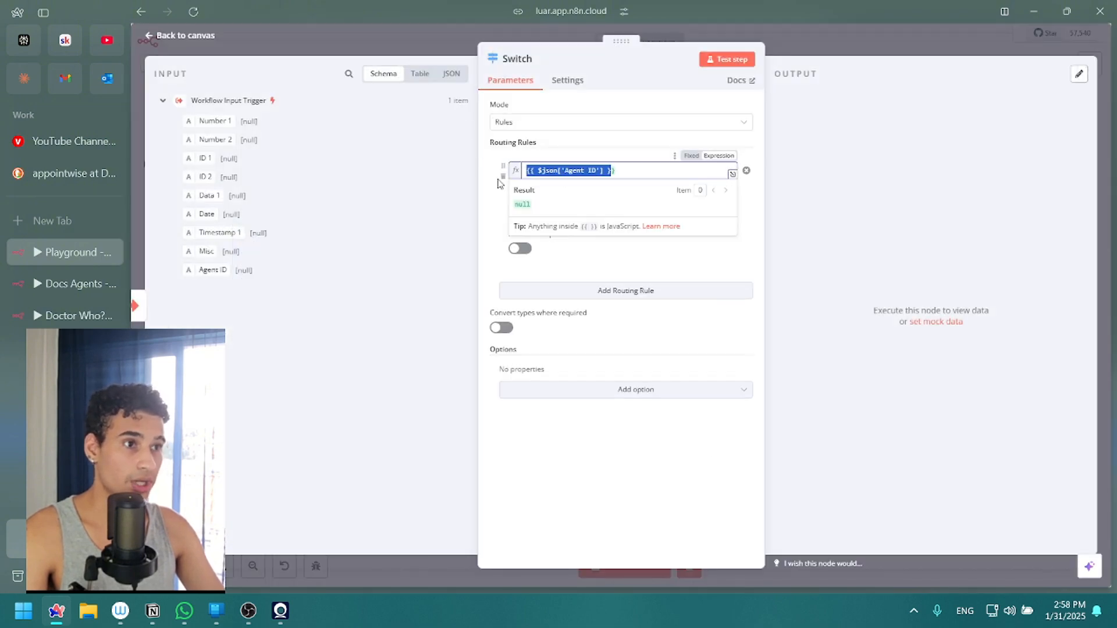
click(502, 226)
drag(567, 208, 485, 208)
click(861, 49)
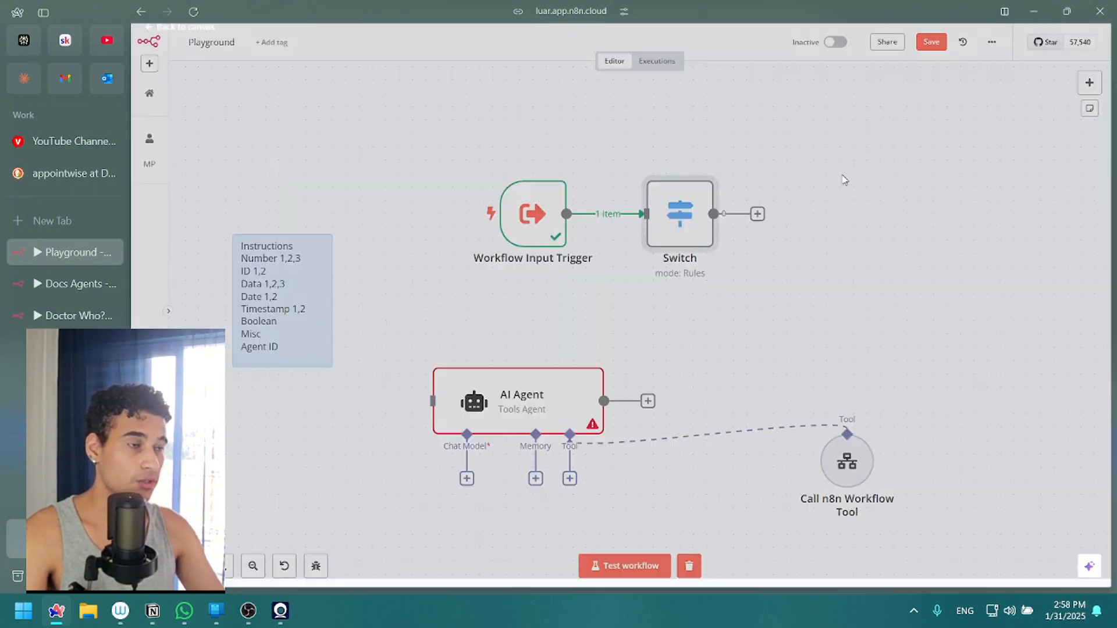
Add a second AI Agent connected to the Switch's output, placed above and beyond the Switch.
drag(757, 221, 882, 121)
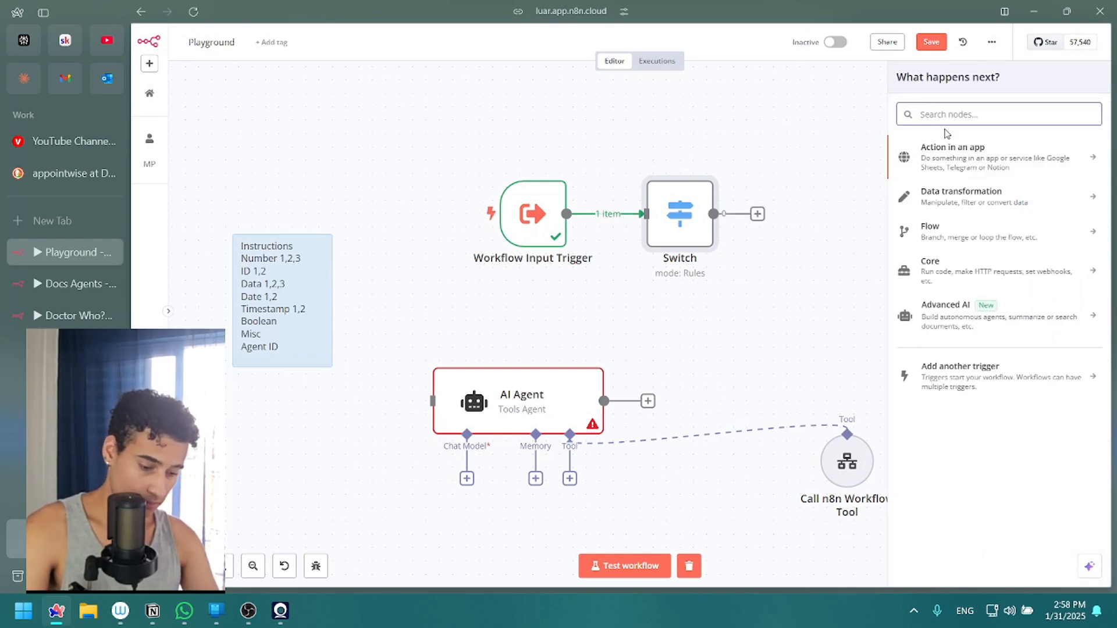
text(agent)
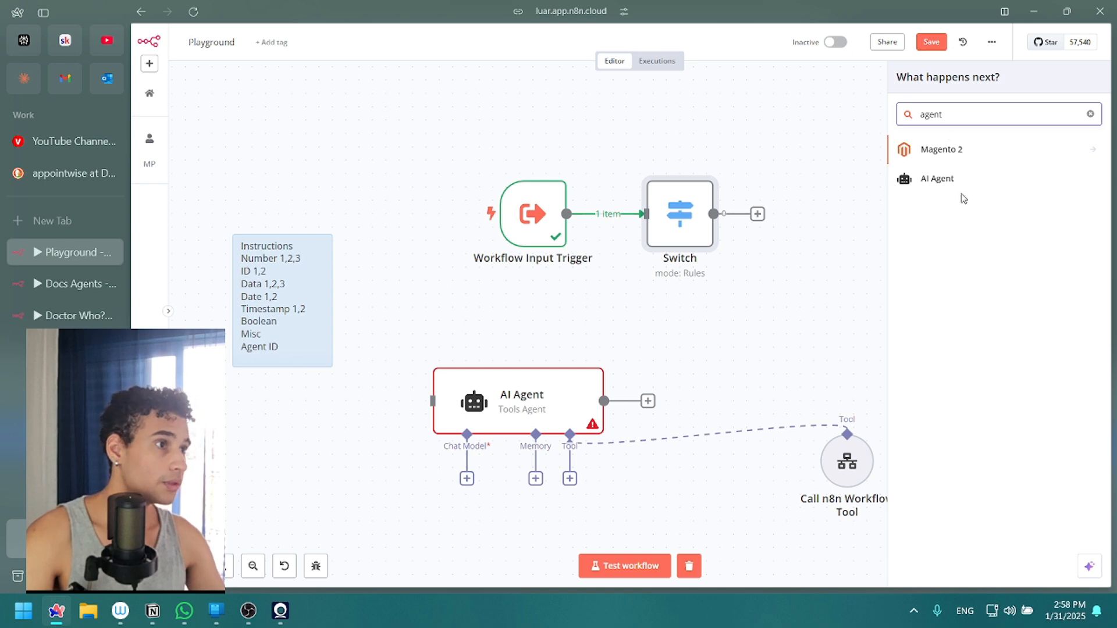
click(937, 179)
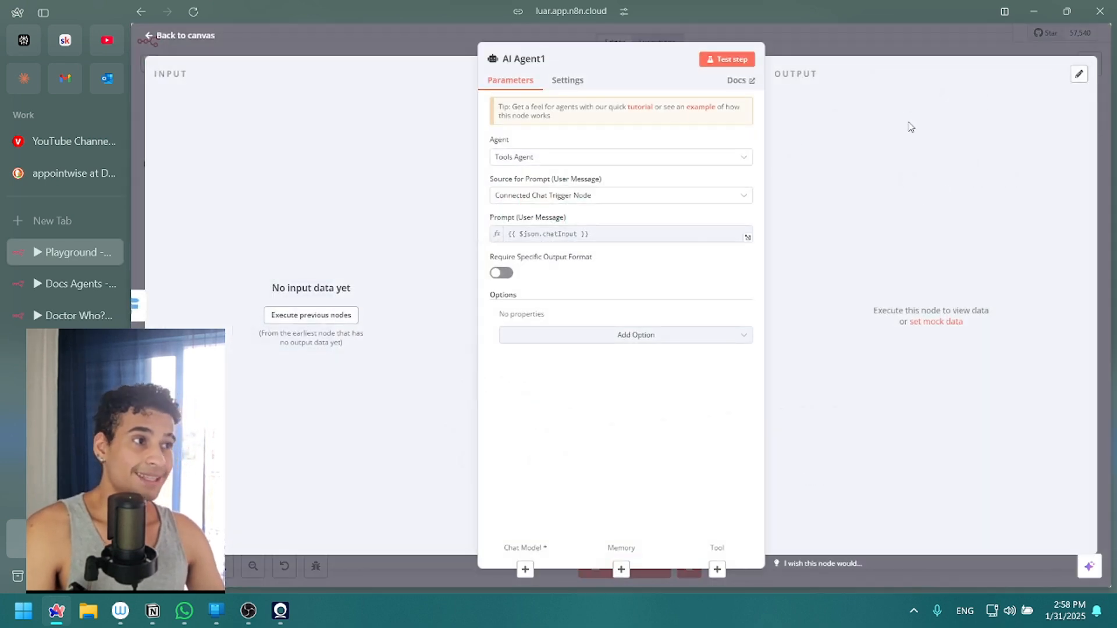
click(932, 52)
drag(1074, 244, 888, 62)
drag(977, 301, 793, 304)
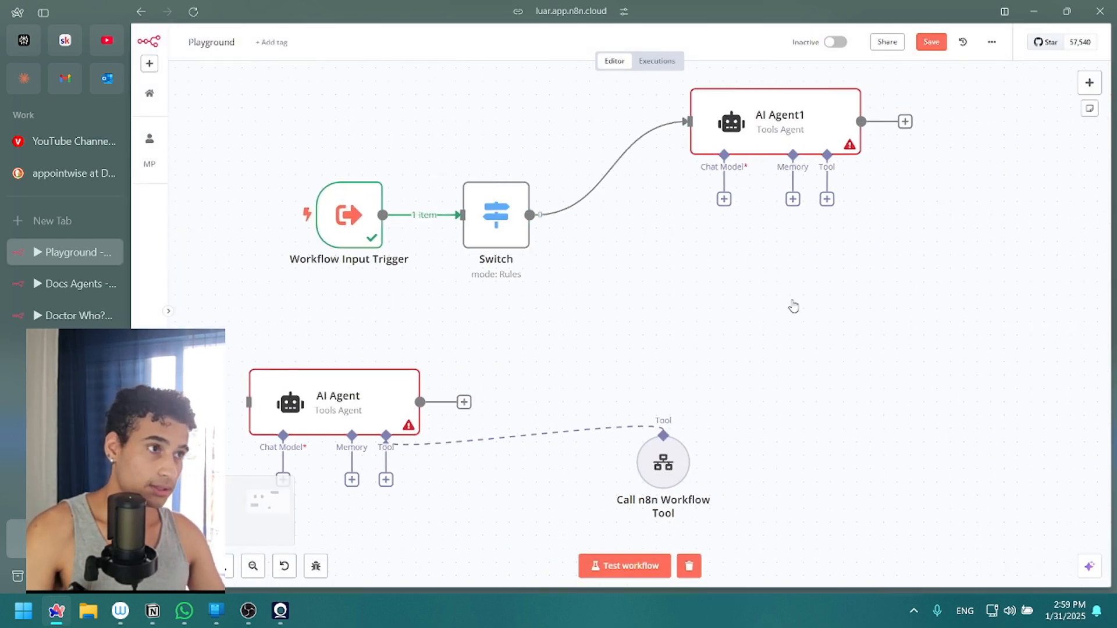
Duplicate the newly added AI Agent, place the copy beneath it, and connect the Switch's output to the copy.
scroll(793, 306, down, 3)
drag(860, 256, 725, 159)
key(ctrl+c)
key(ctrl+v)
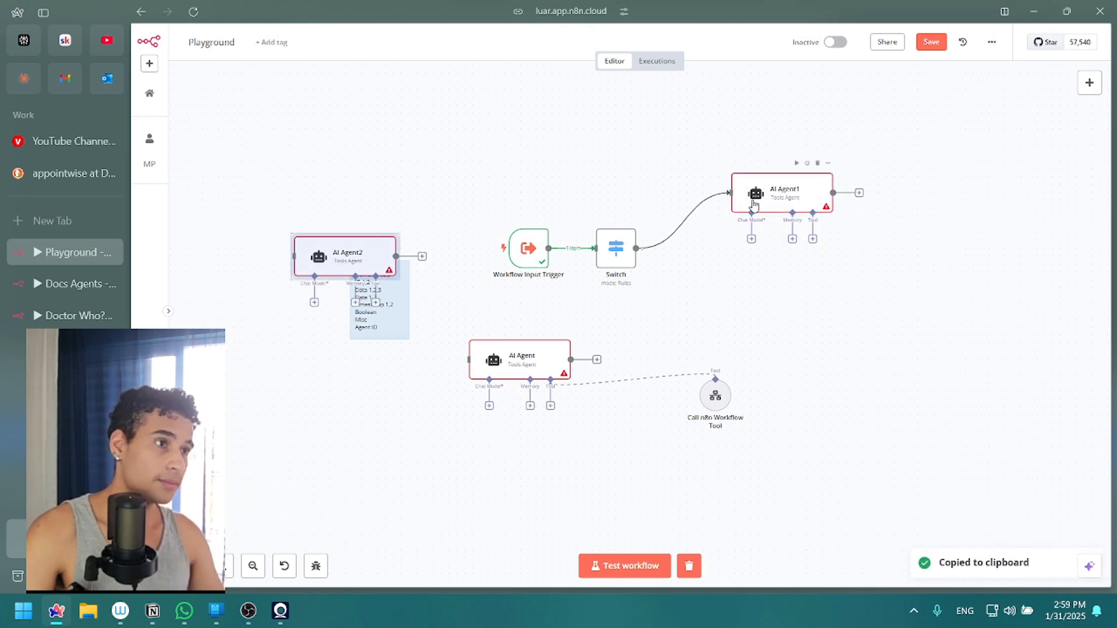
drag(383, 260, 812, 284)
click(704, 290)
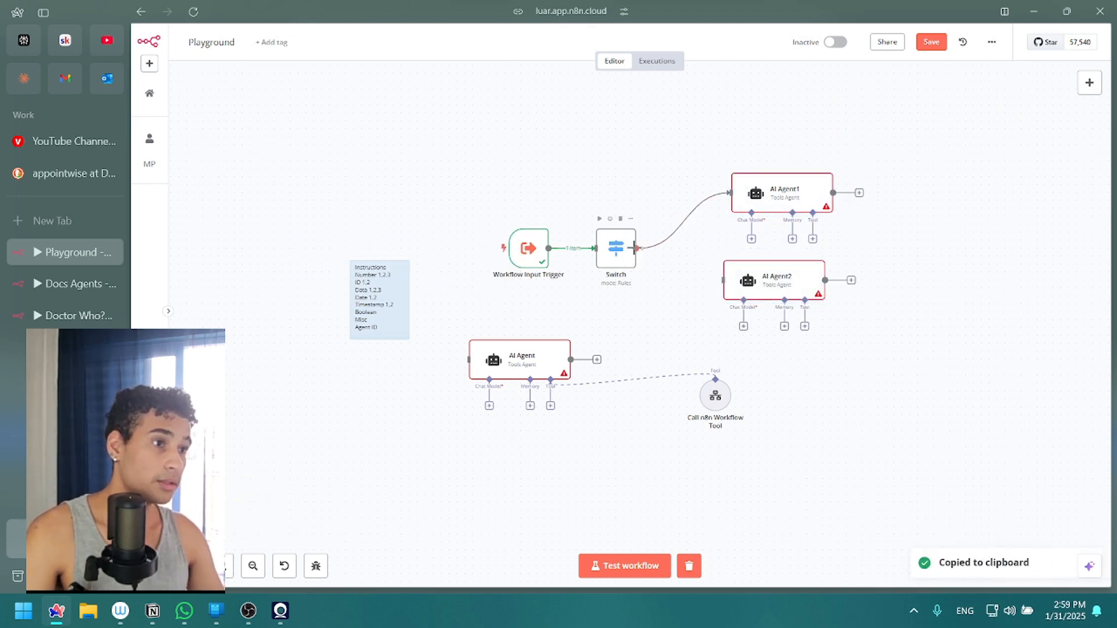
drag(636, 248, 721, 287)
scroll(803, 367, down, 4)
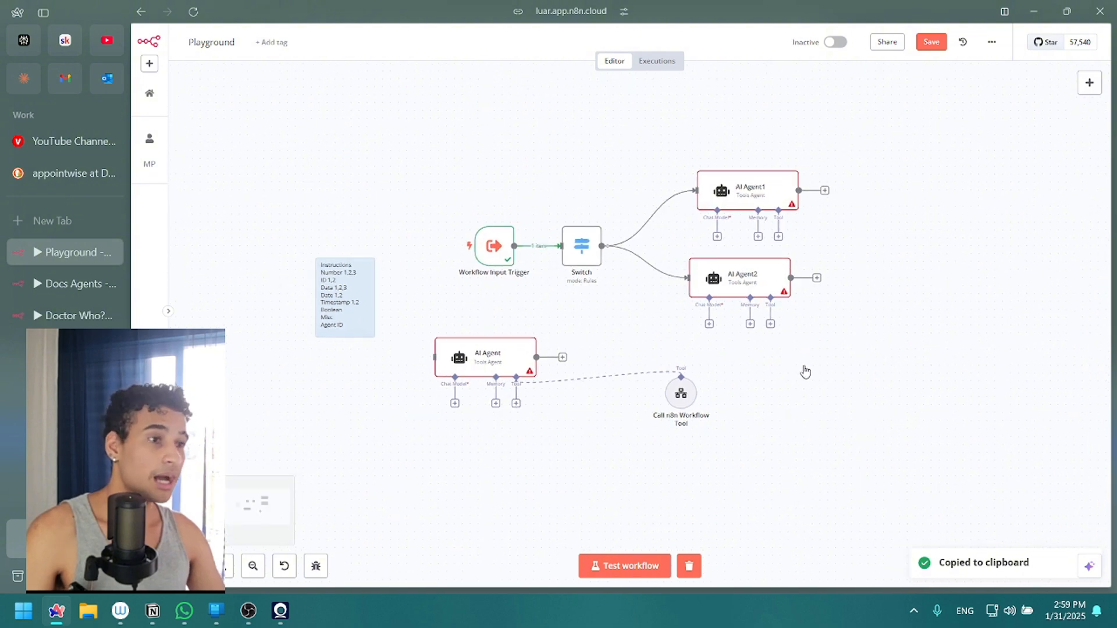
Delete the trigger, Switch, all AI Agents and the workflow tool, leaving only the sticky note.
scroll(774, 346, up, 2)
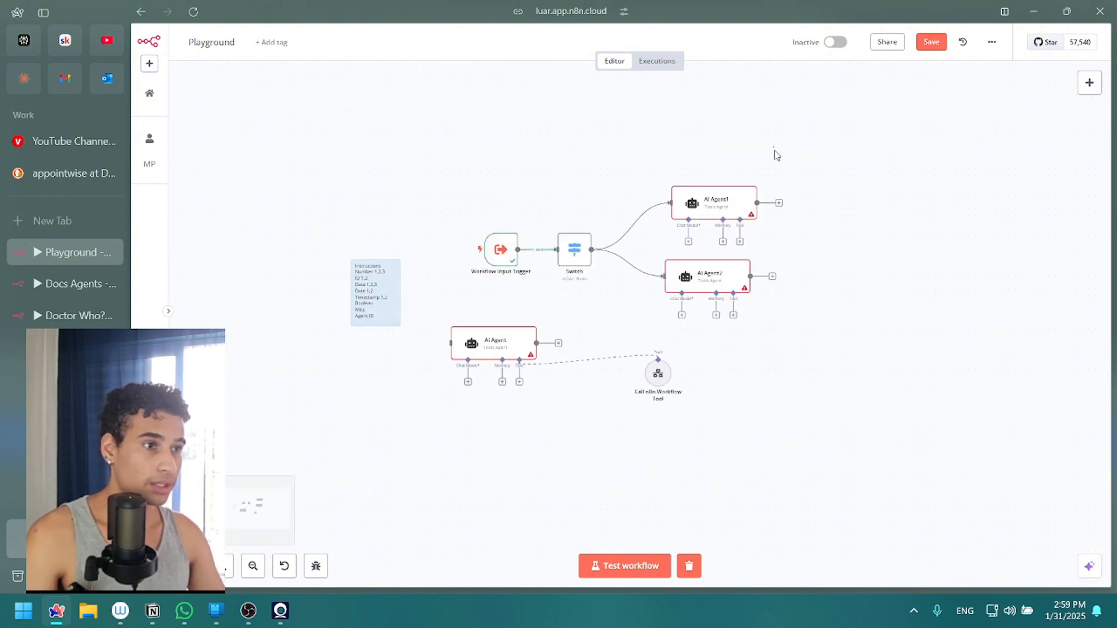
drag(774, 154, 445, 399)
key(Delete)
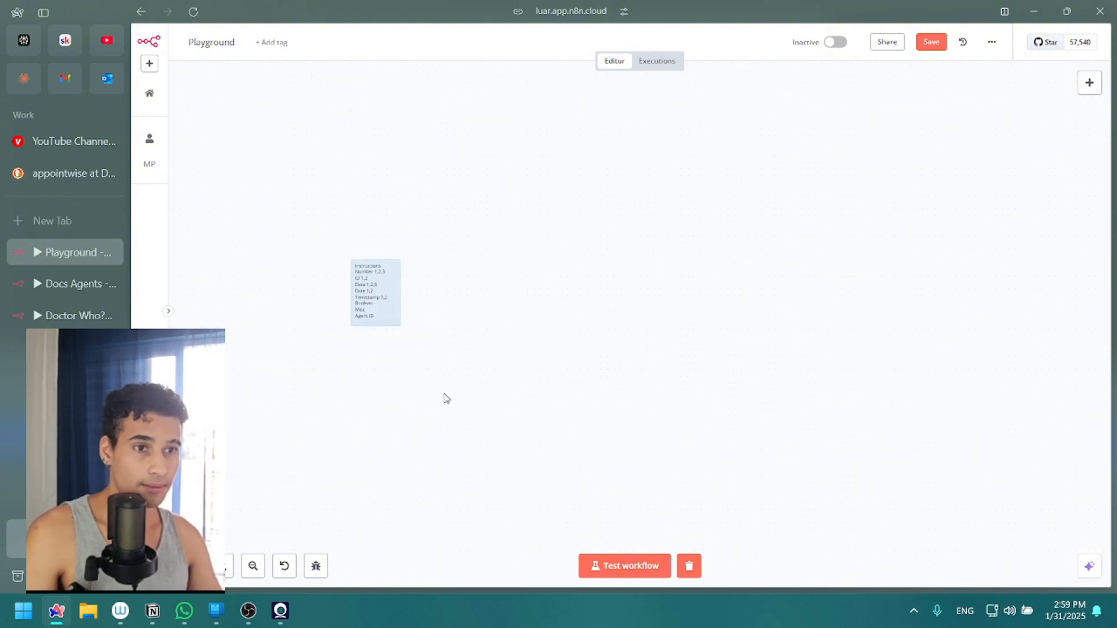
Copy the input trigger, Switch and its seven connected No Operation nodes from the Docs Agents editor into the Playground workflow.
click(71, 302)
click(71, 291)
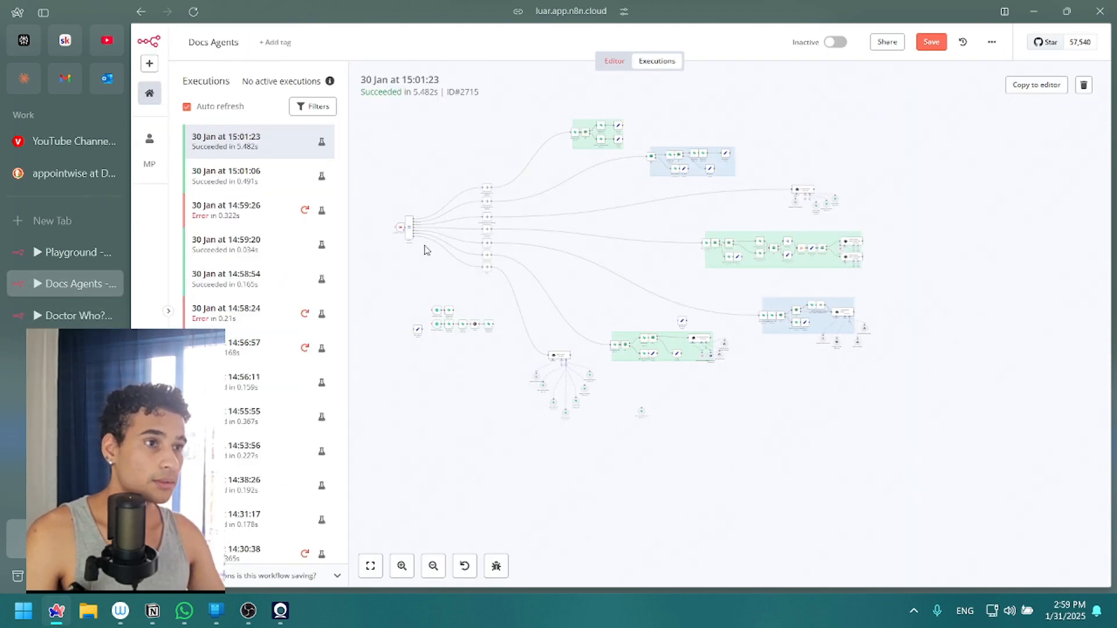
drag(261, 149, 392, 257)
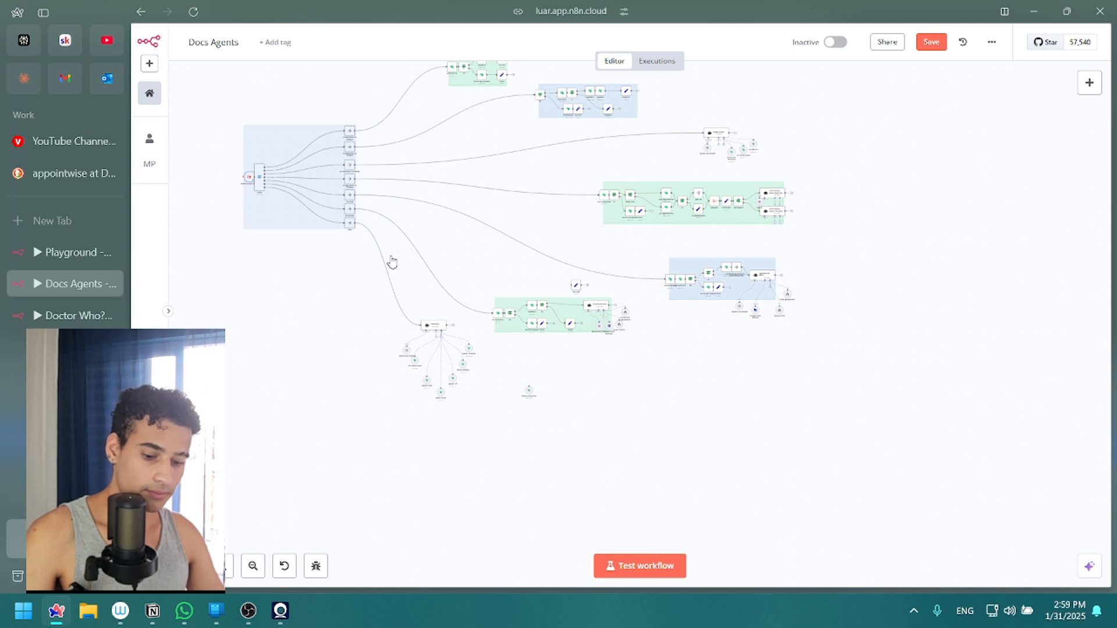
key(ctrl+c)
key(ctrl+c)
click(67, 252)
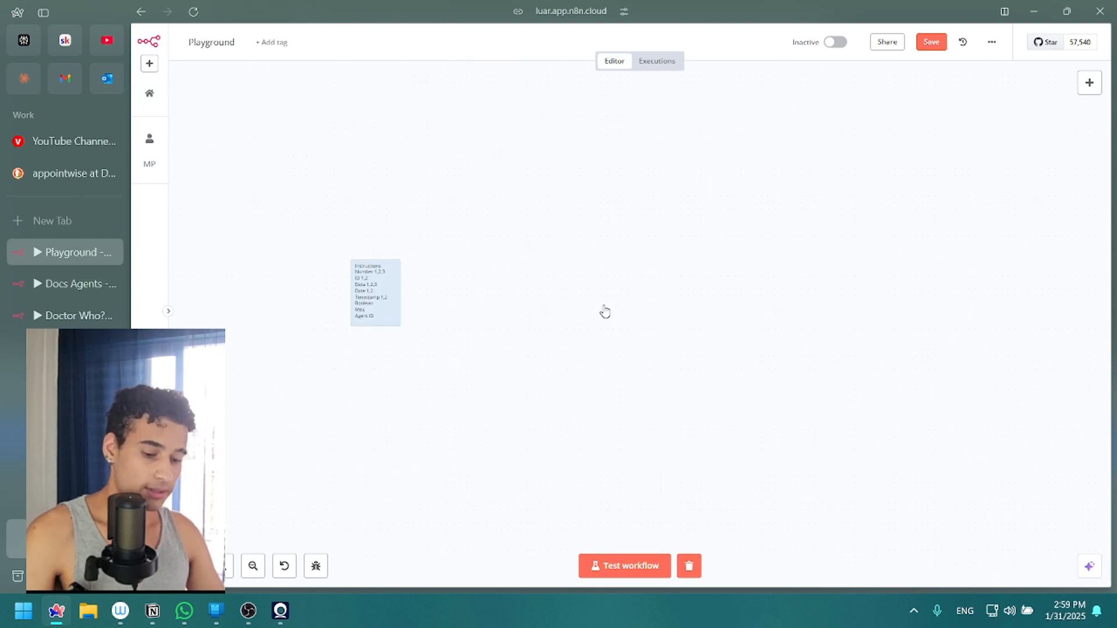
key(ctrl+v)
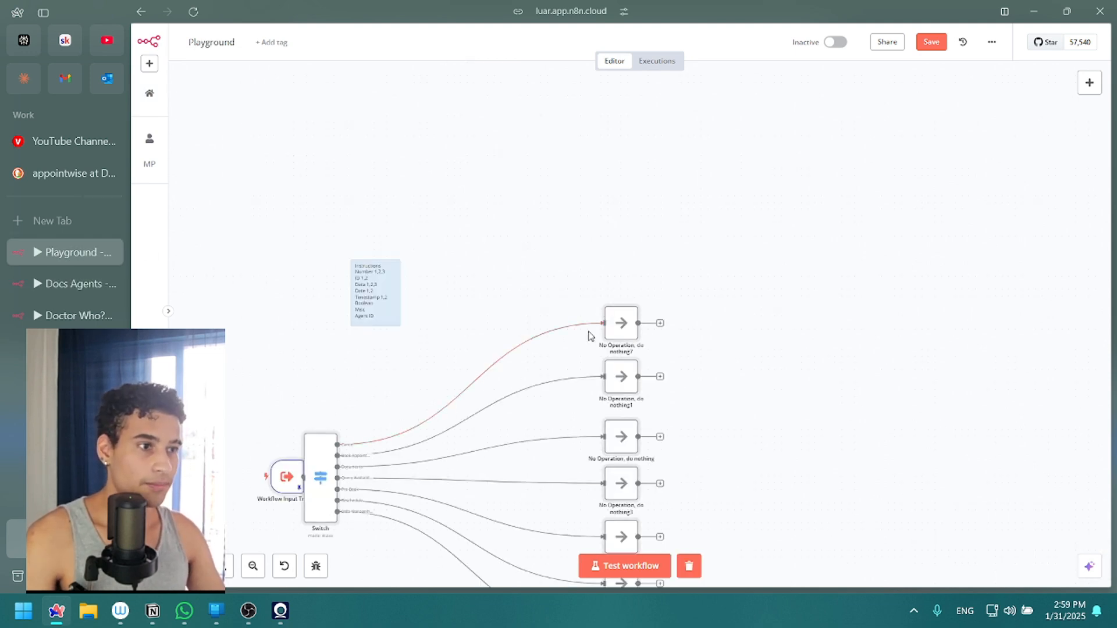
scroll(588, 336, down, 5)
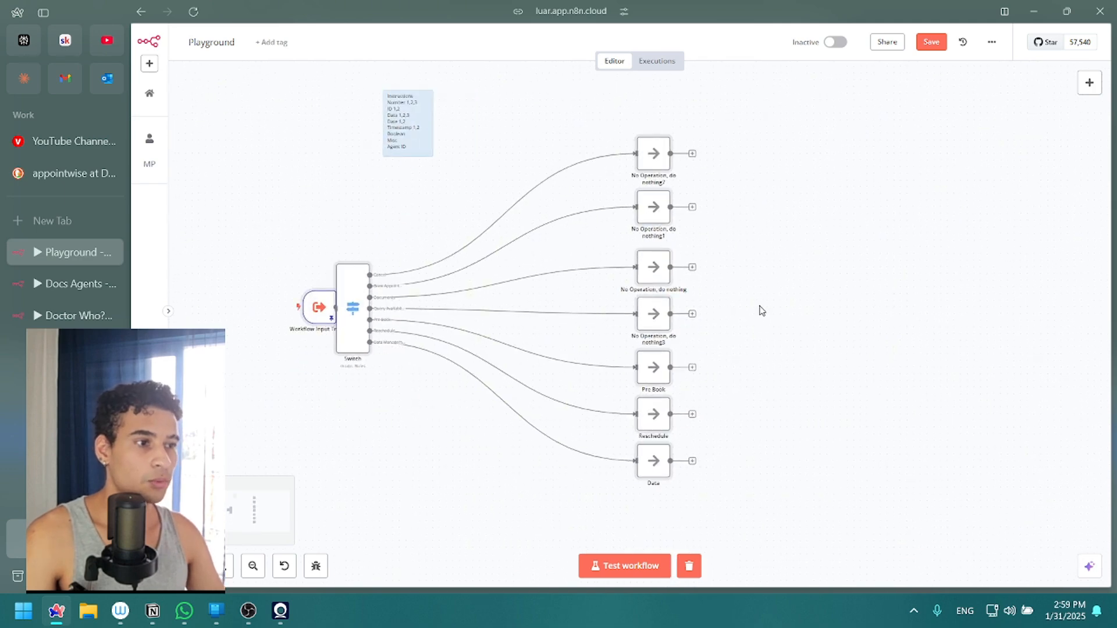
scroll(761, 309, down, 2)
drag(753, 313, 740, 357)
scroll(741, 357, up, 2)
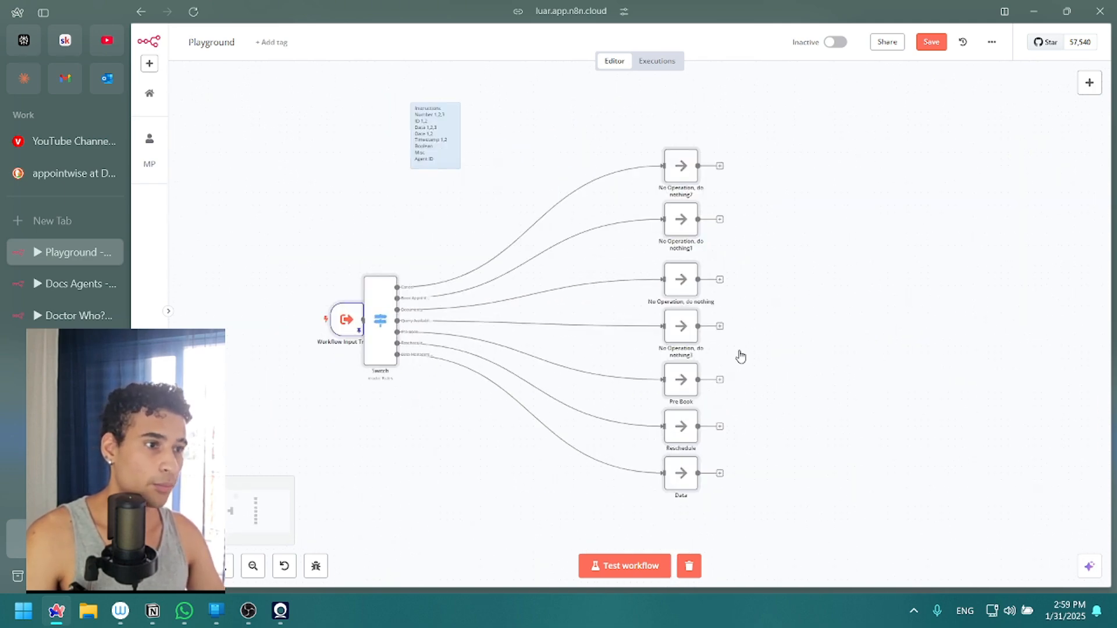
drag(720, 301, 682, 252)
scroll(718, 237, up, 2)
scroll(721, 246, down, 1)
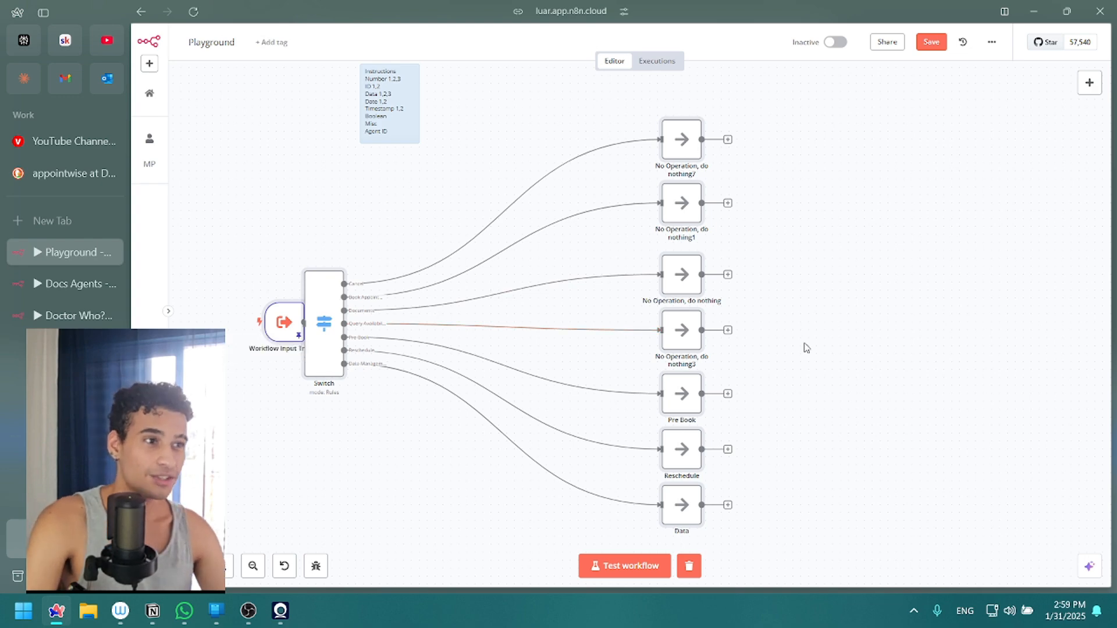
Add an AI Agent connected to the output of the "No Operation, do nothing1" node.
scroll(668, 365, down, 1)
scroll(668, 365, right, 1)
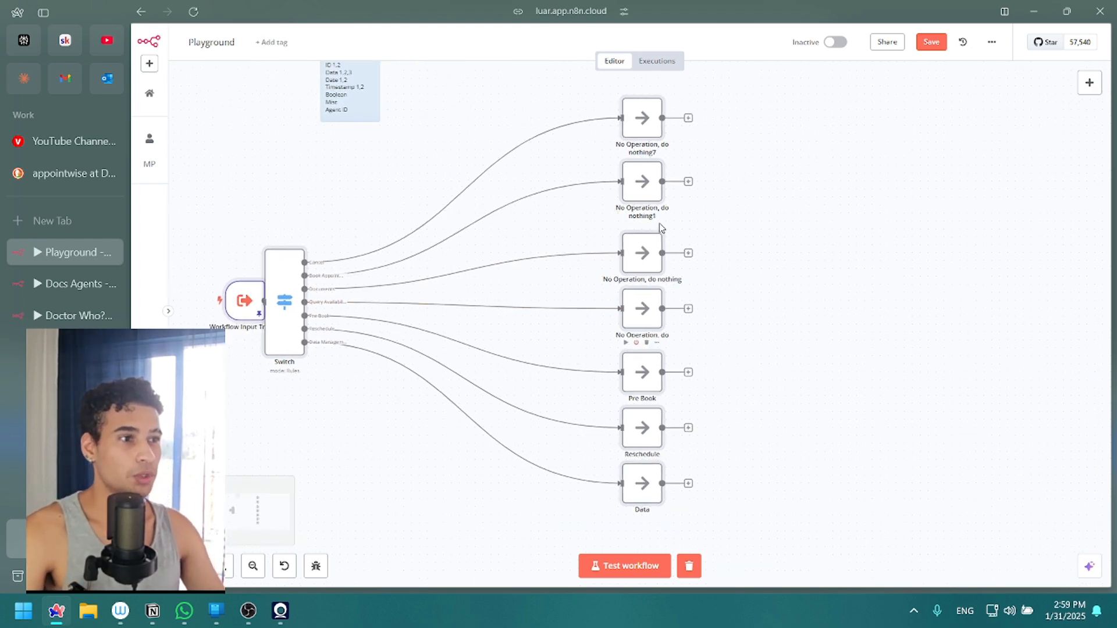
click(688, 182)
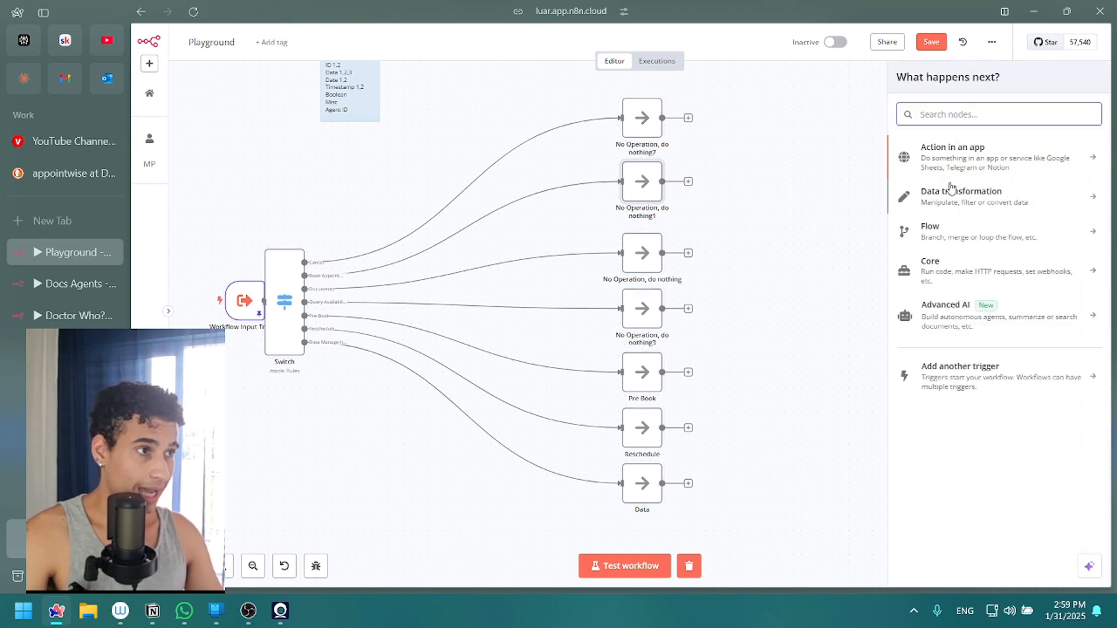
text(agen)
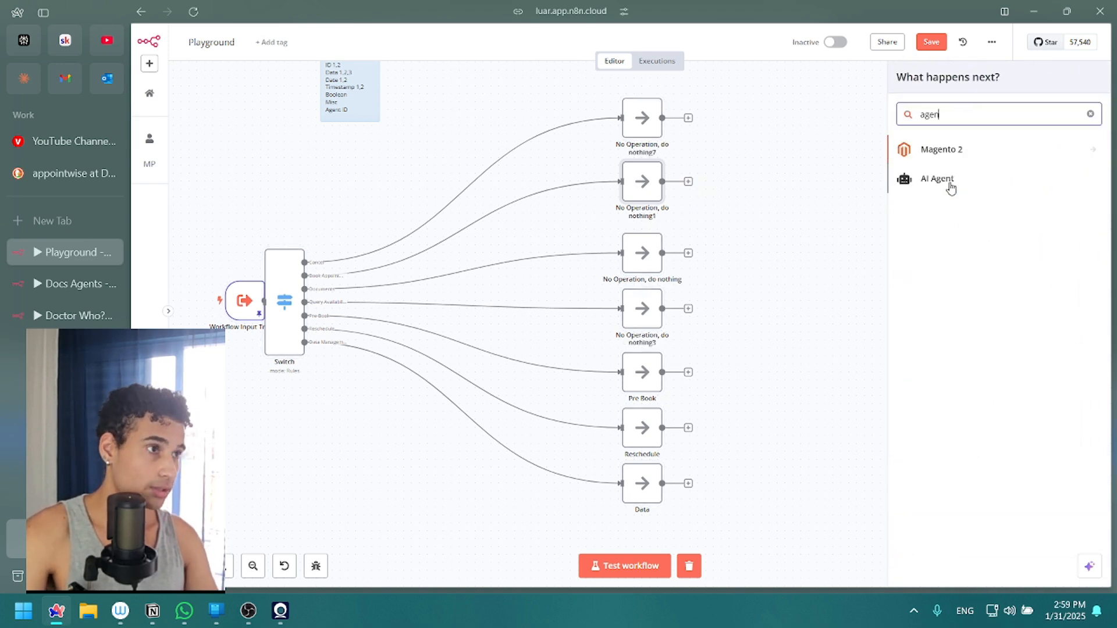
click(933, 201)
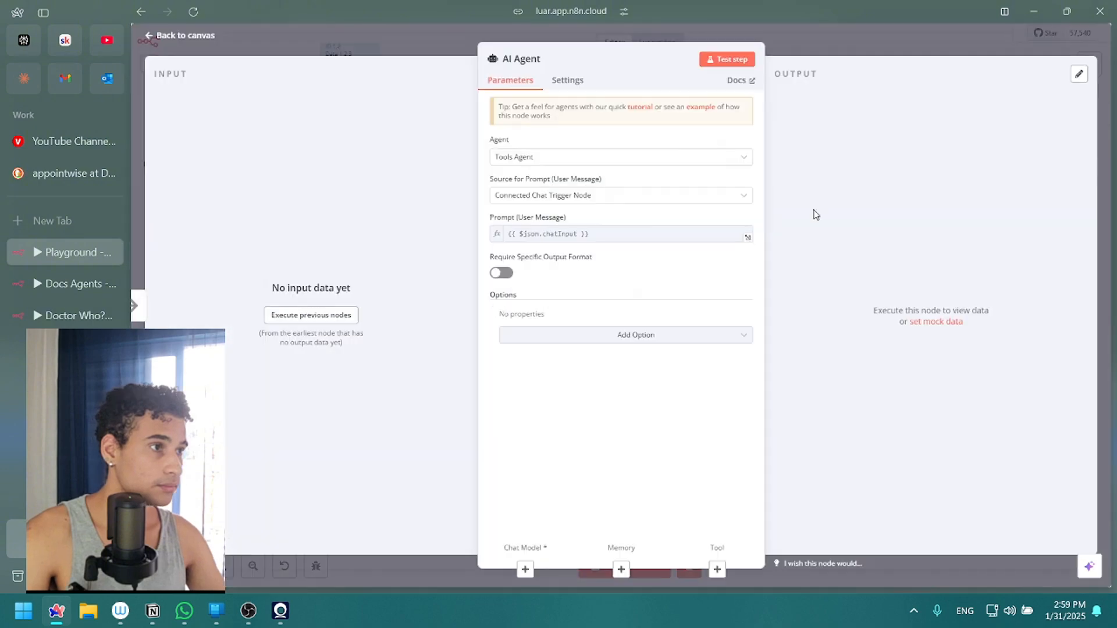
key(Escape)
drag(826, 187, 865, 198)
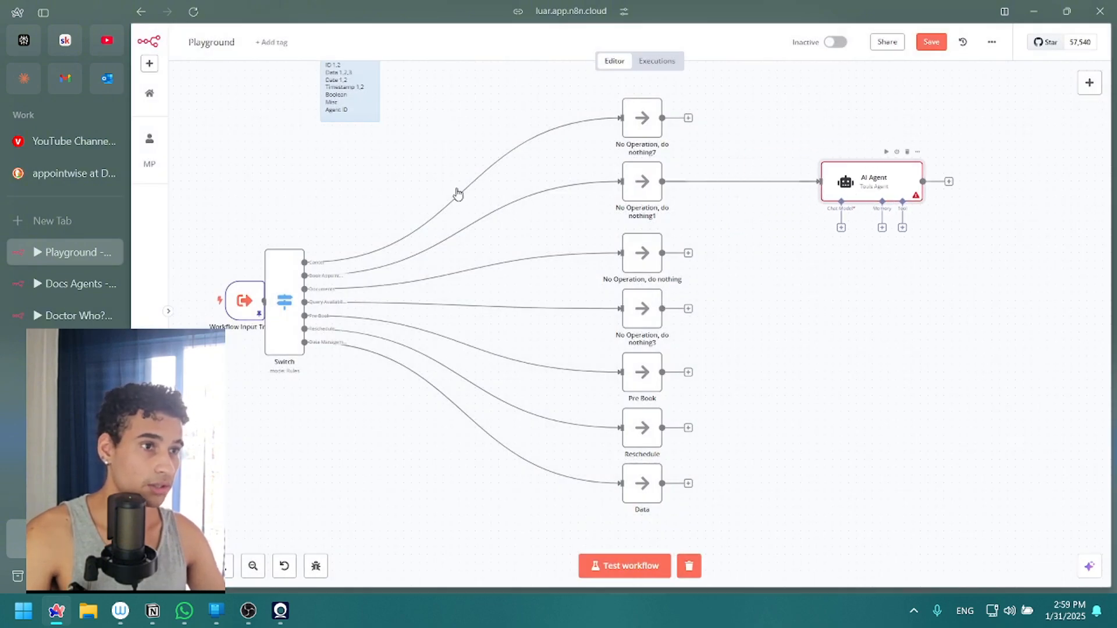
Open the AI Agent, execute its previous nodes and review the incoming fields from the No Operation and Switch nodes.
key(Return)
click(311, 317)
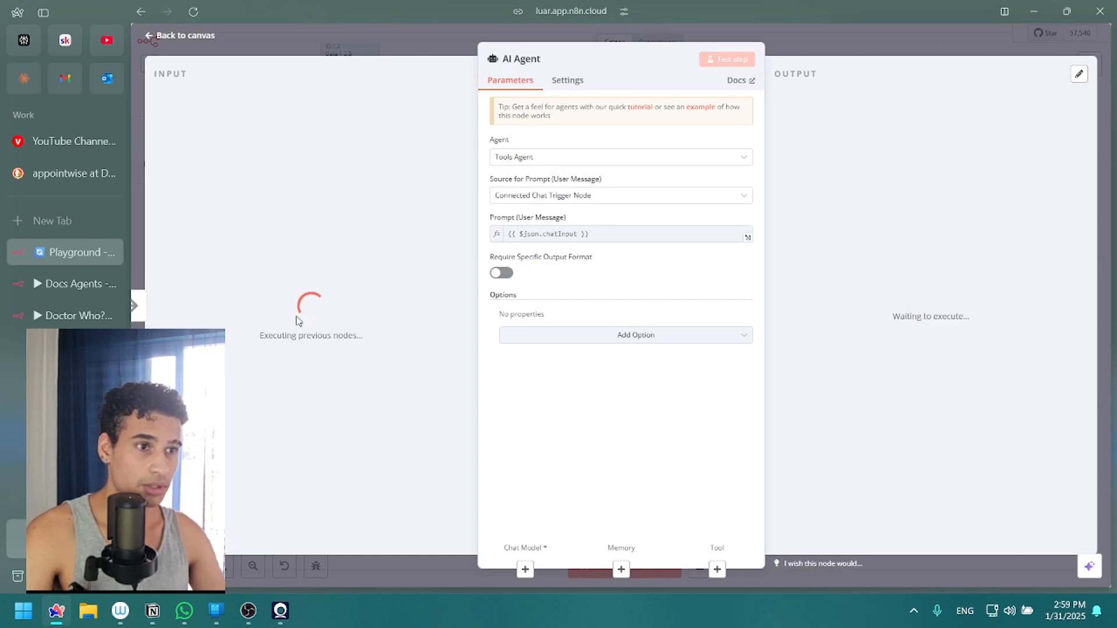
scroll(284, 247, down, 5)
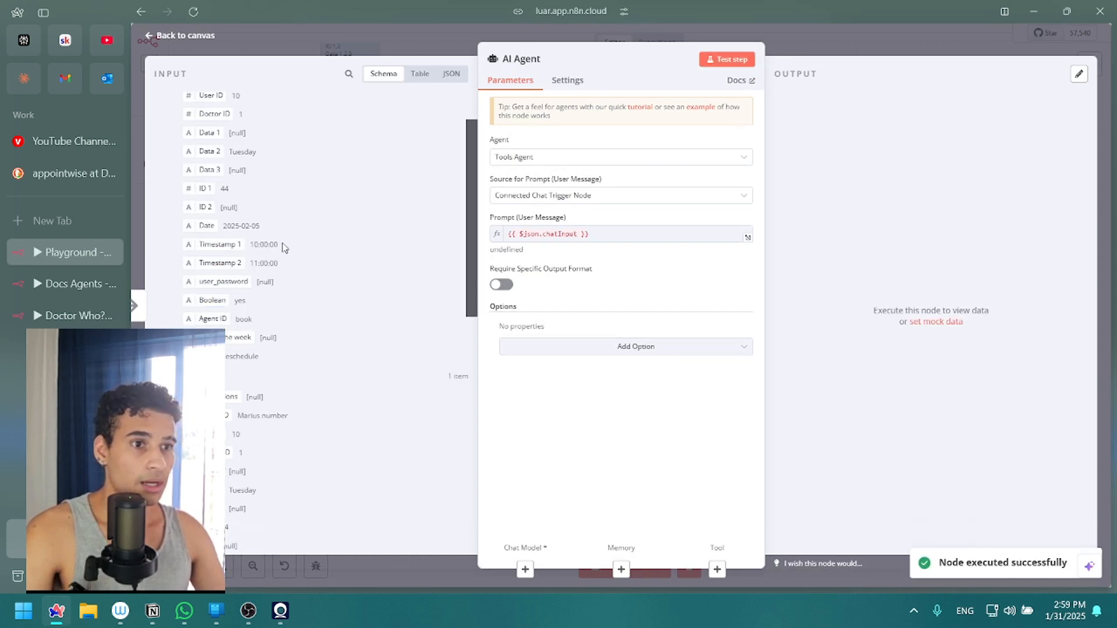
scroll(285, 245, up, 2)
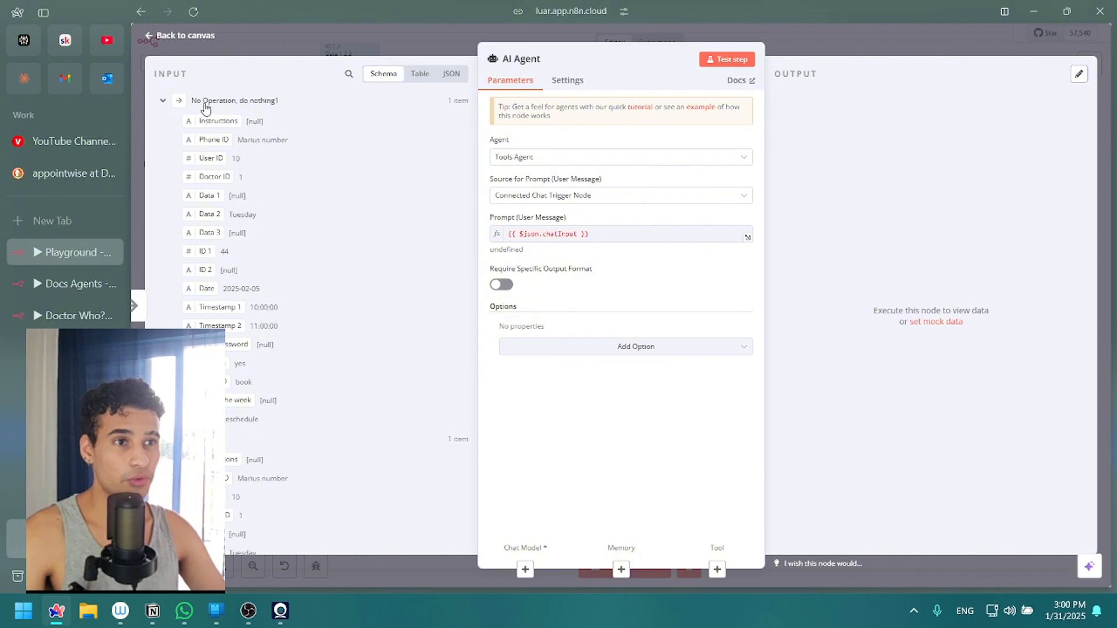
scroll(267, 284, down, 2)
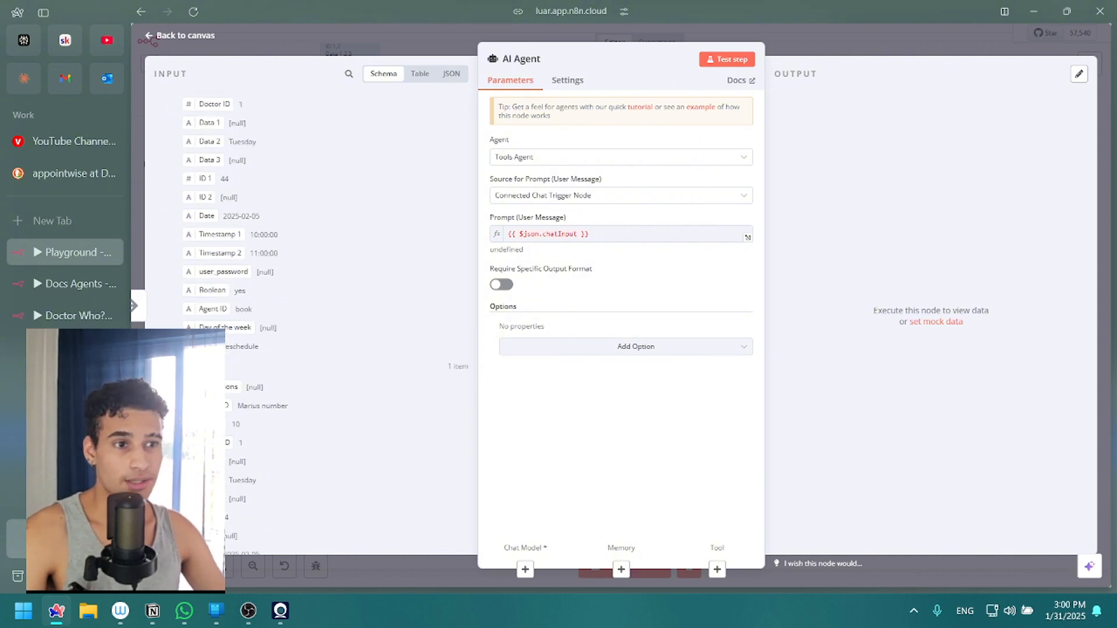
scroll(201, 221, down, 2)
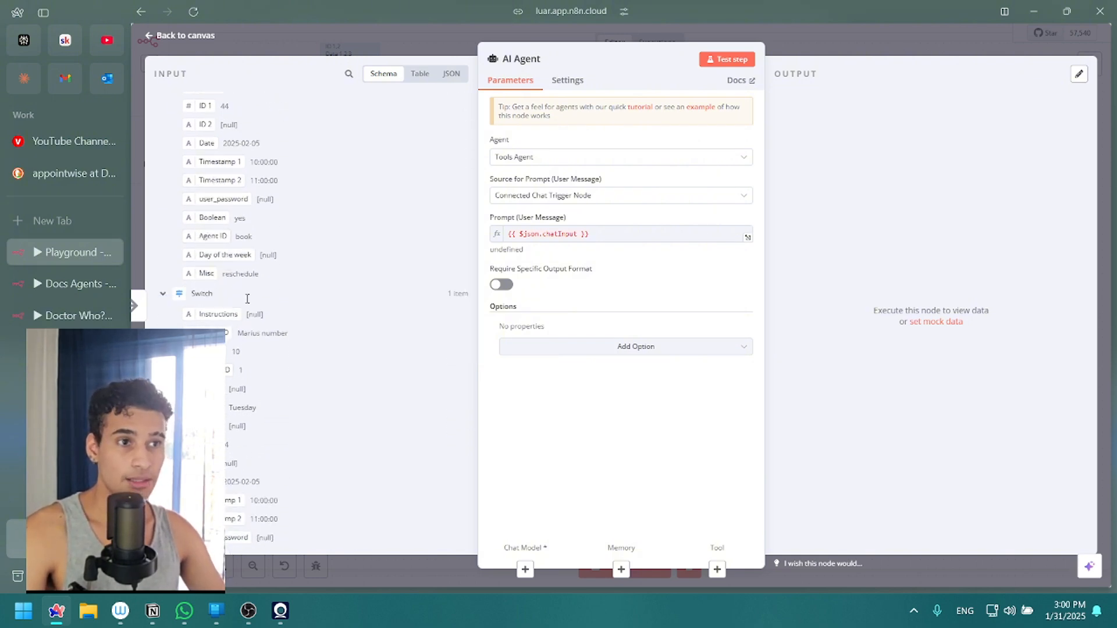
scroll(233, 207, up, 4)
Compare the No Operation input fields with the Workflow Input Trigger fields in the AI Agent, and return to the canvas.
click(163, 101)
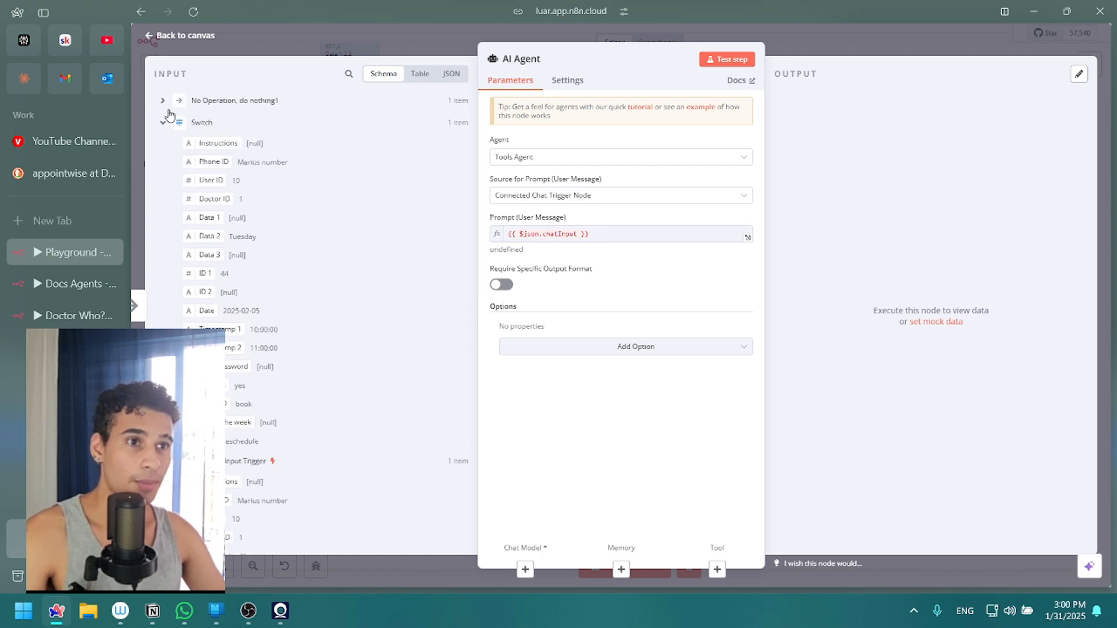
click(162, 122)
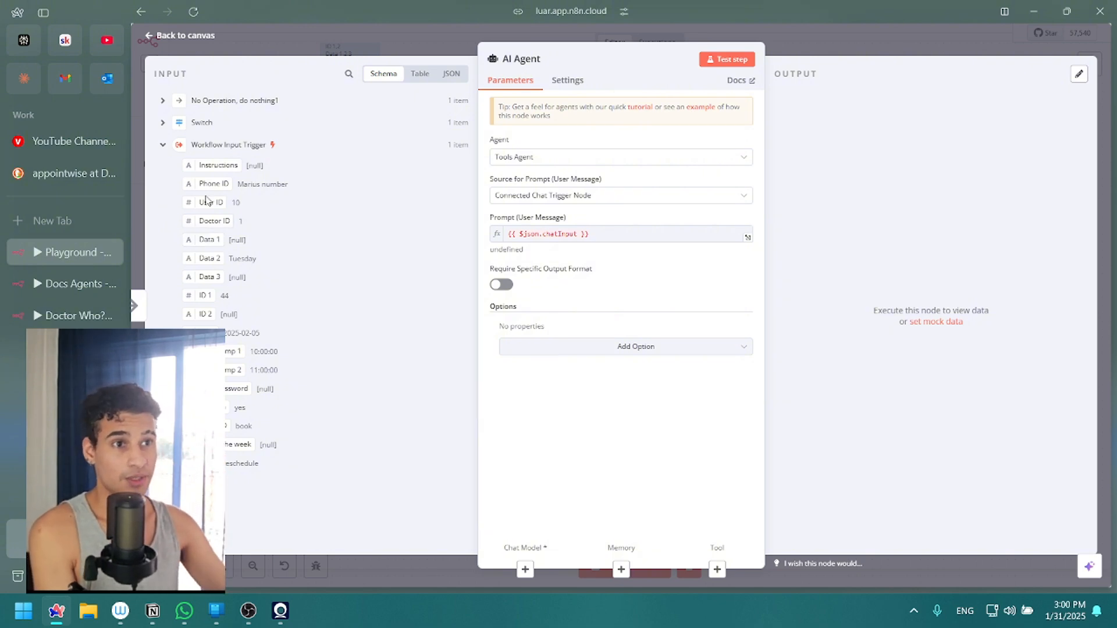
click(205, 100)
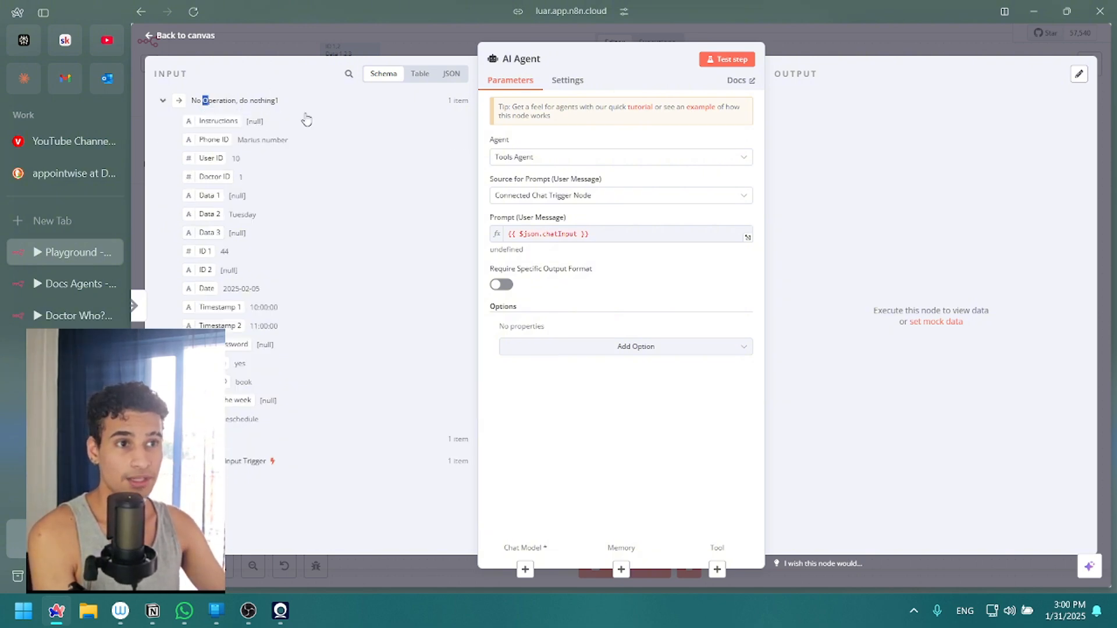
click(231, 102)
click(224, 146)
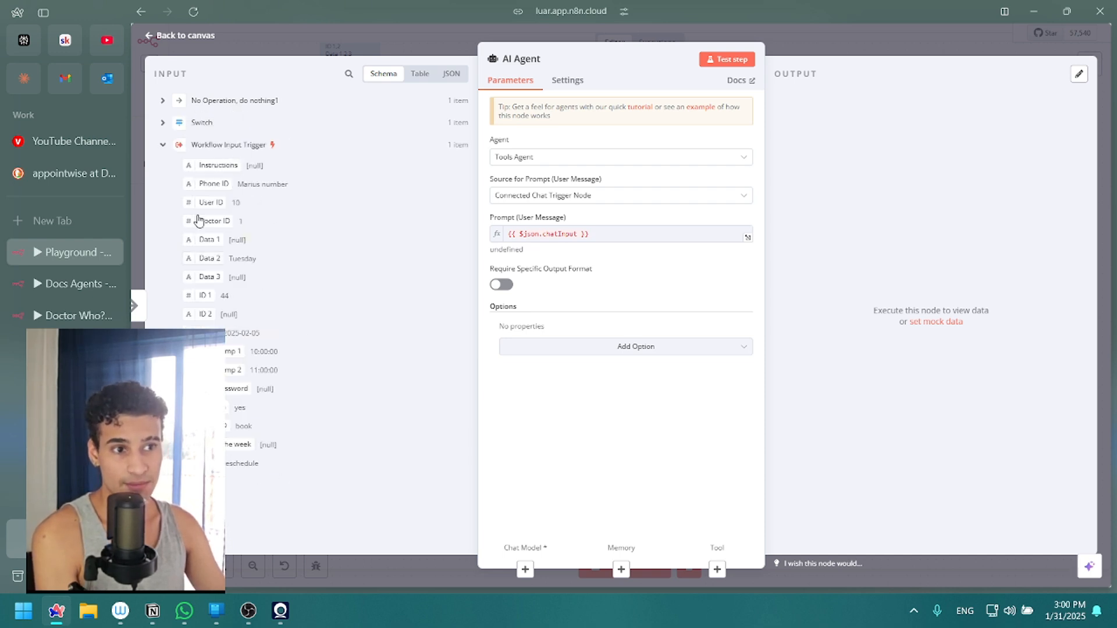
drag(217, 240, 620, 236)
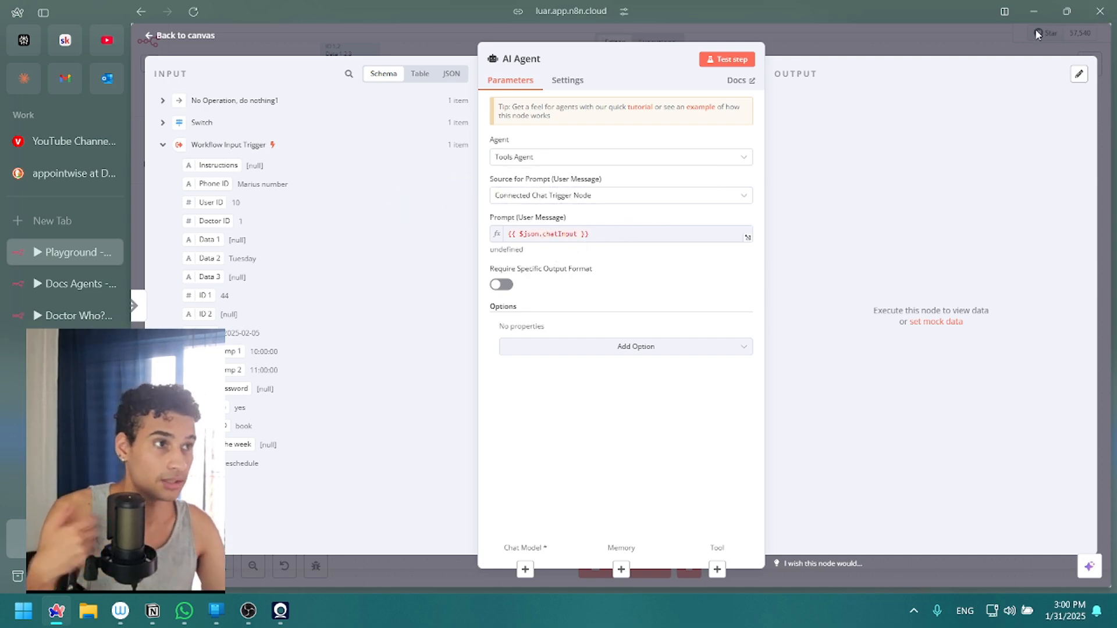
click(967, 45)
Attach a Call n8n Workflow Tool to the AI Agent and place it beneath and beyond the agent, leaving its settings unfilled.
drag(842, 361, 772, 368)
scroll(753, 349, down, 3)
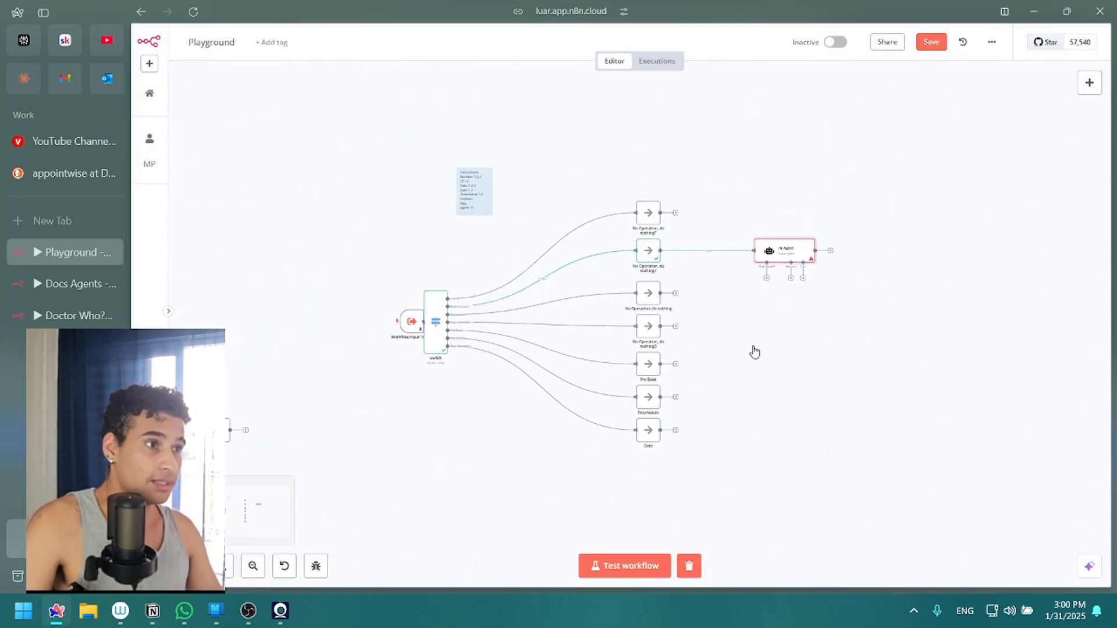
scroll(669, 356, up, 2)
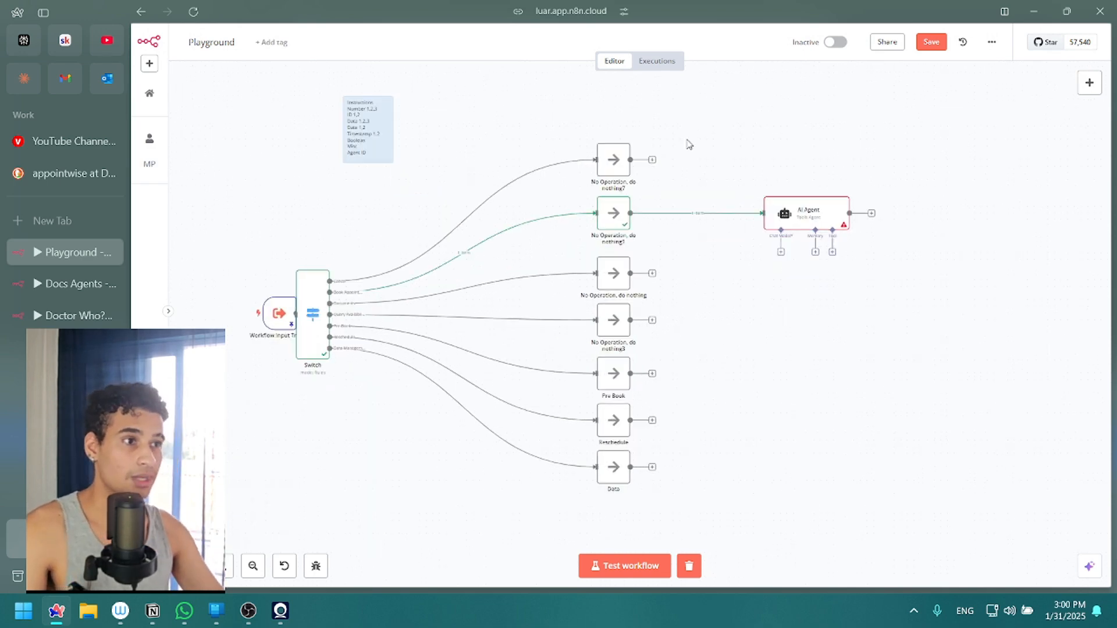
drag(687, 140, 559, 523)
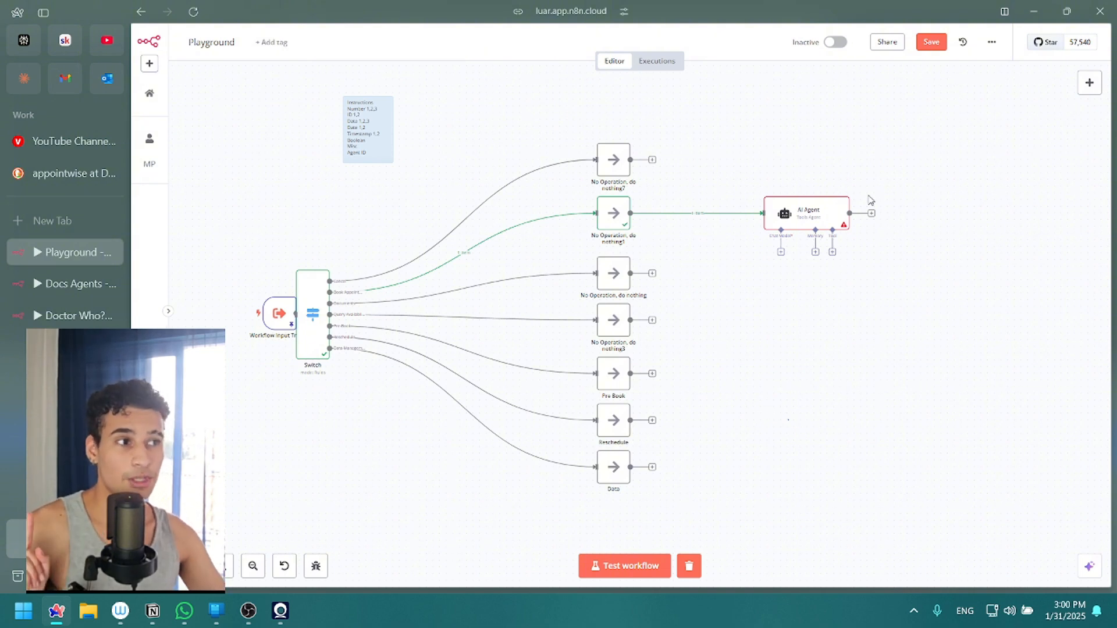
click(832, 253)
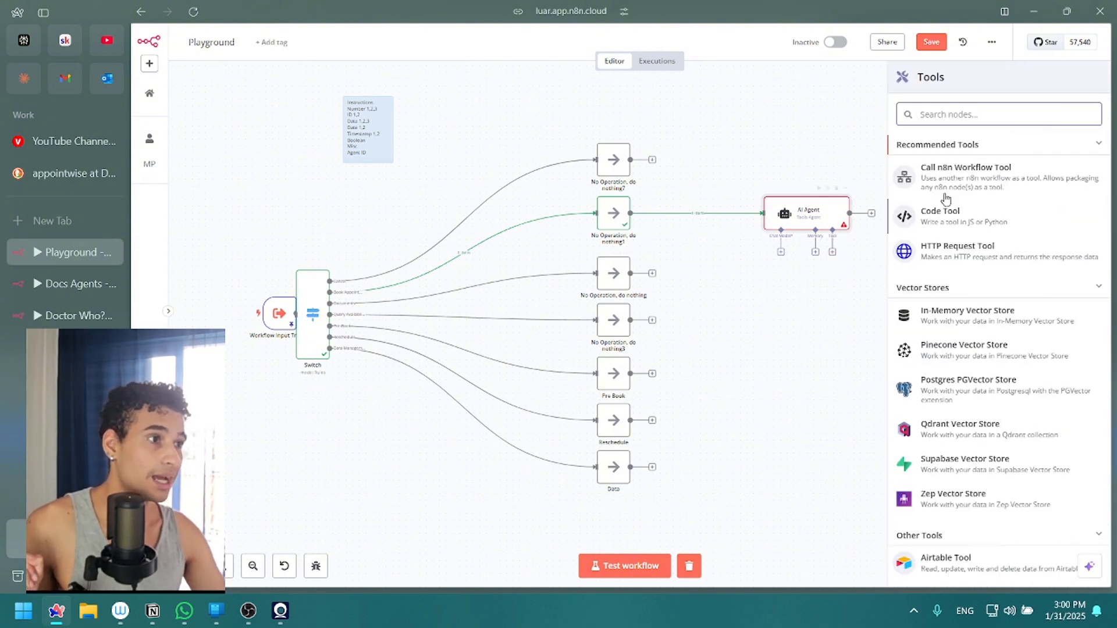
click(962, 179)
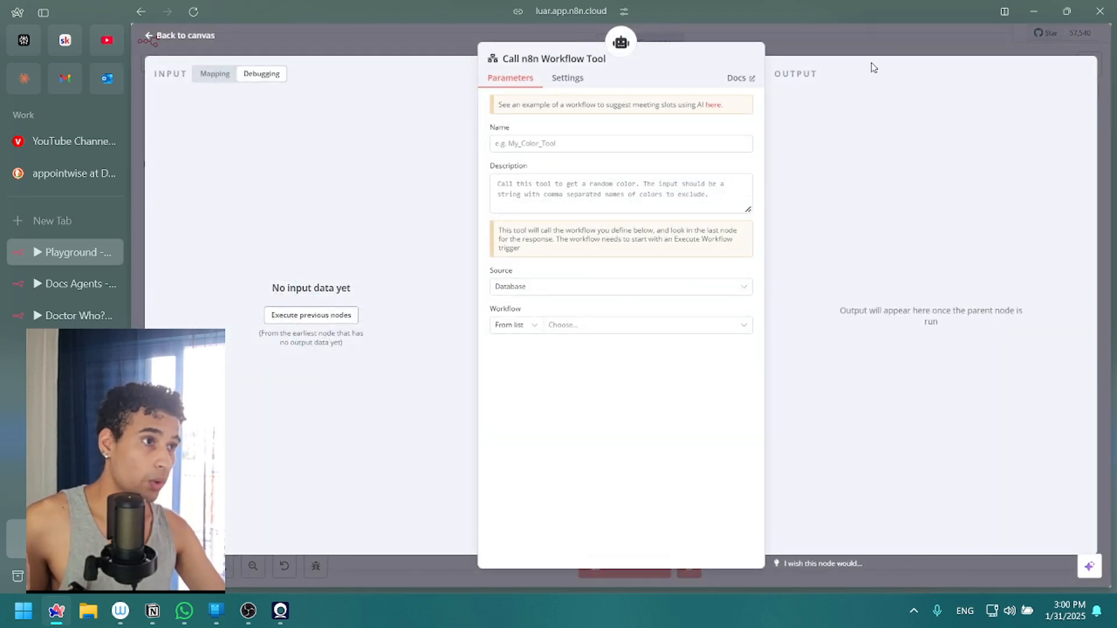
click(865, 57)
drag(723, 255, 791, 258)
drag(898, 293, 970, 307)
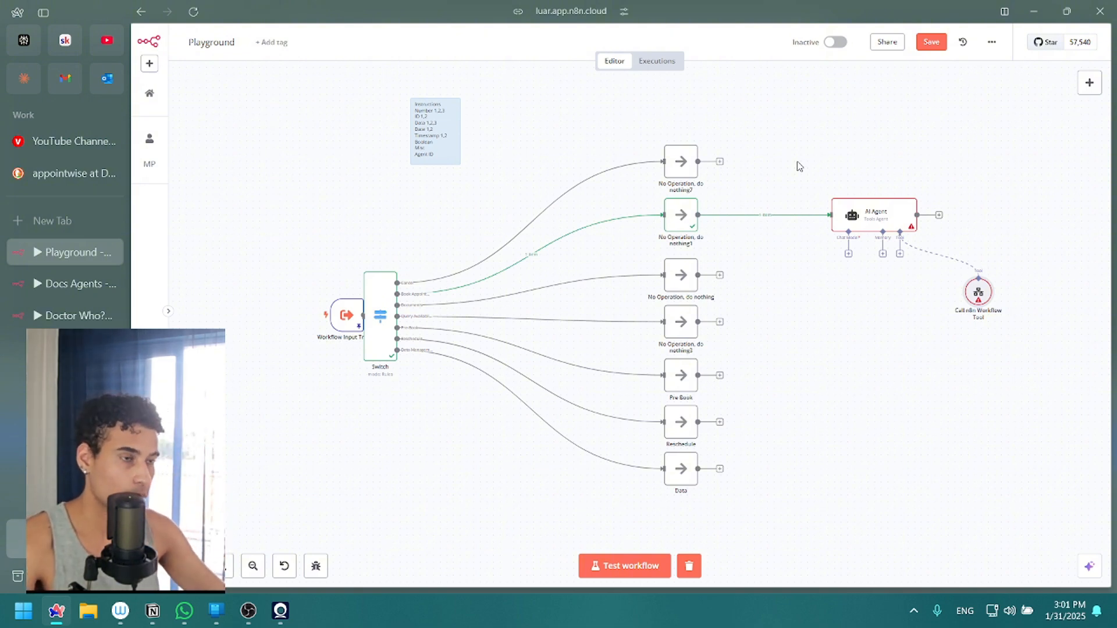
Look over the whole canvas and save the Playground workflow.
scroll(891, 335, down, 4)
drag(916, 314, 764, 291)
scroll(767, 288, up, 3)
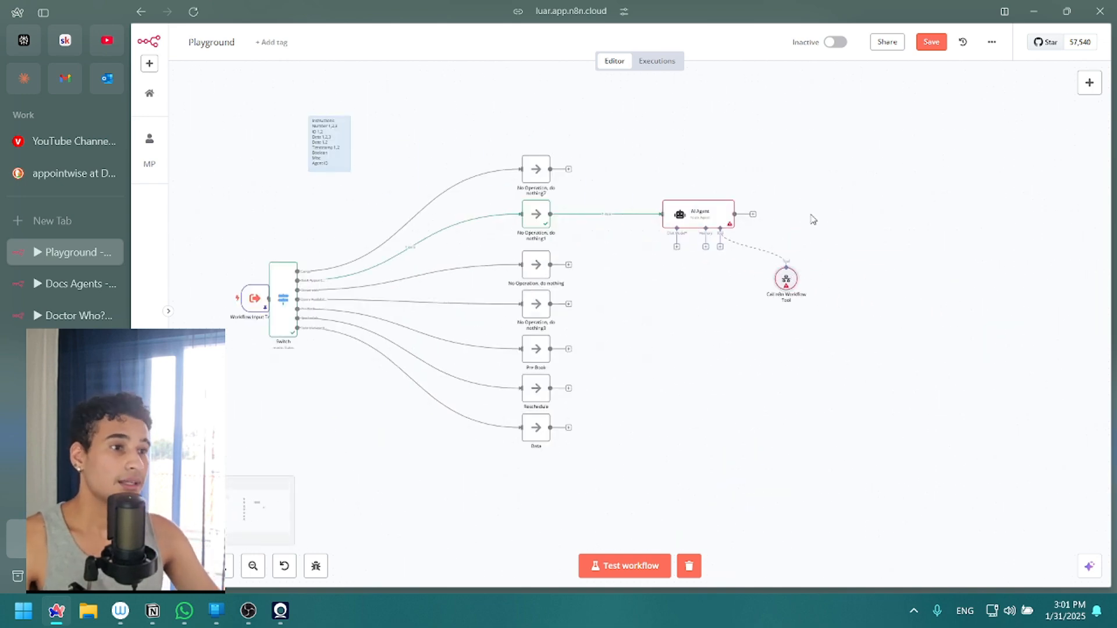
scroll(690, 277, down, 2)
scroll(690, 280, down, 2)
drag(673, 277, 770, 331)
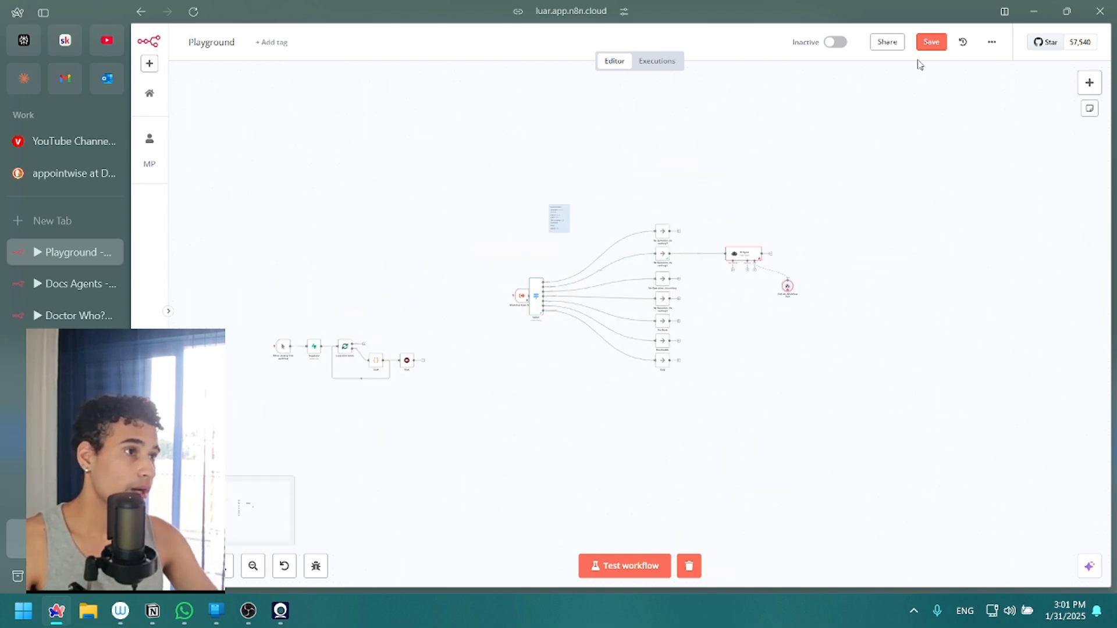
click(930, 43)
Move the Workflow Input Trigger slightly farther away from the Switch.
scroll(840, 250, up, 5)
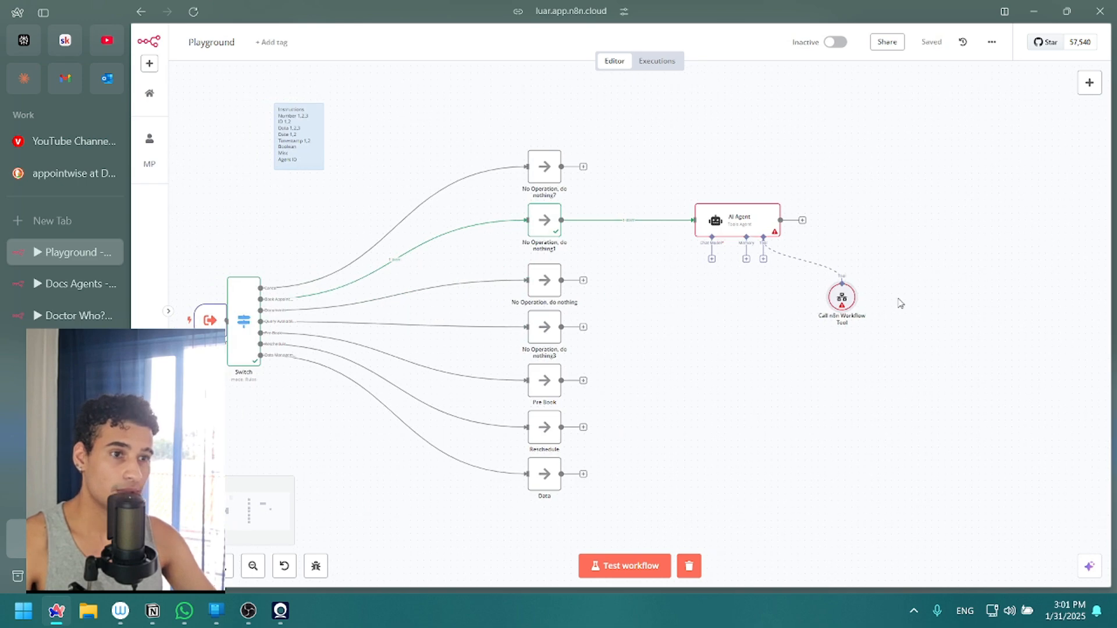
drag(661, 406, 676, 417)
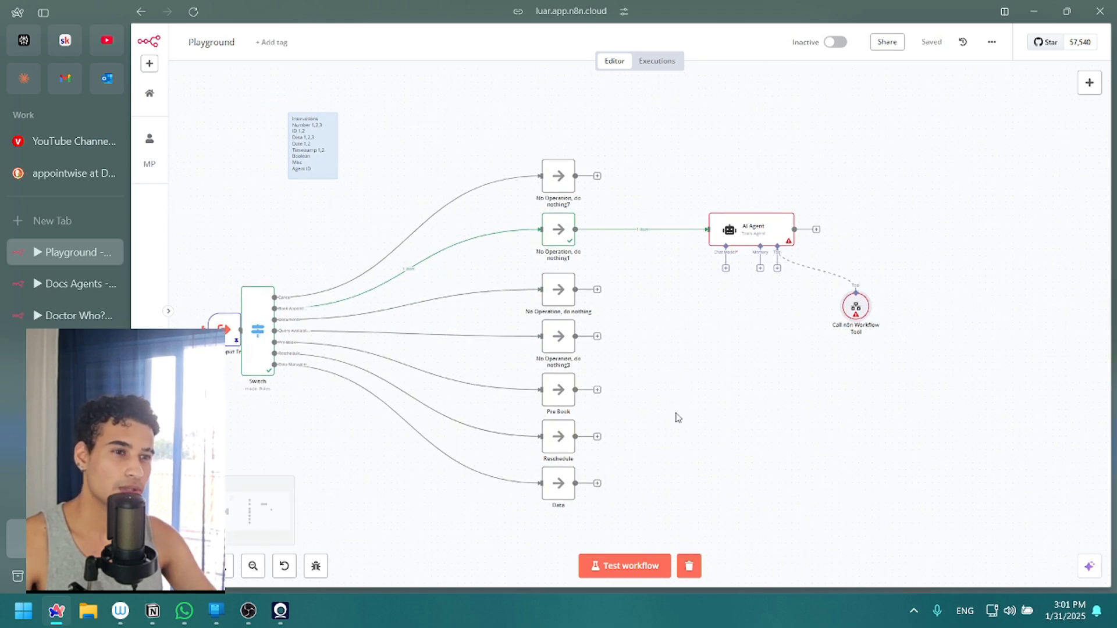
drag(219, 333, 212, 333)
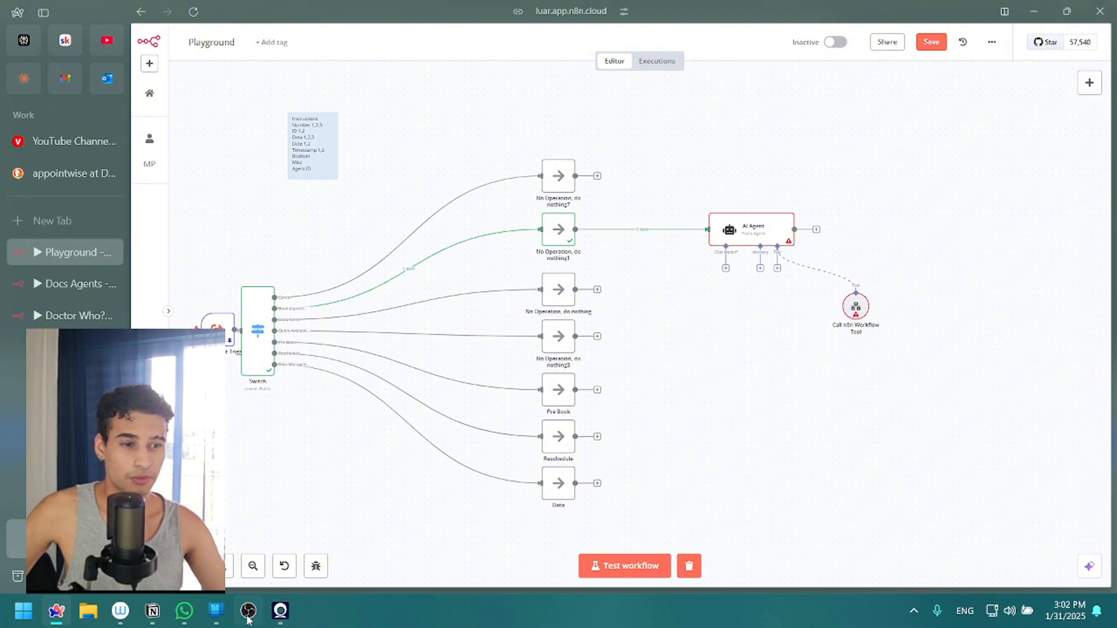
Switch to the OBS window.
mouse_move(249, 618)
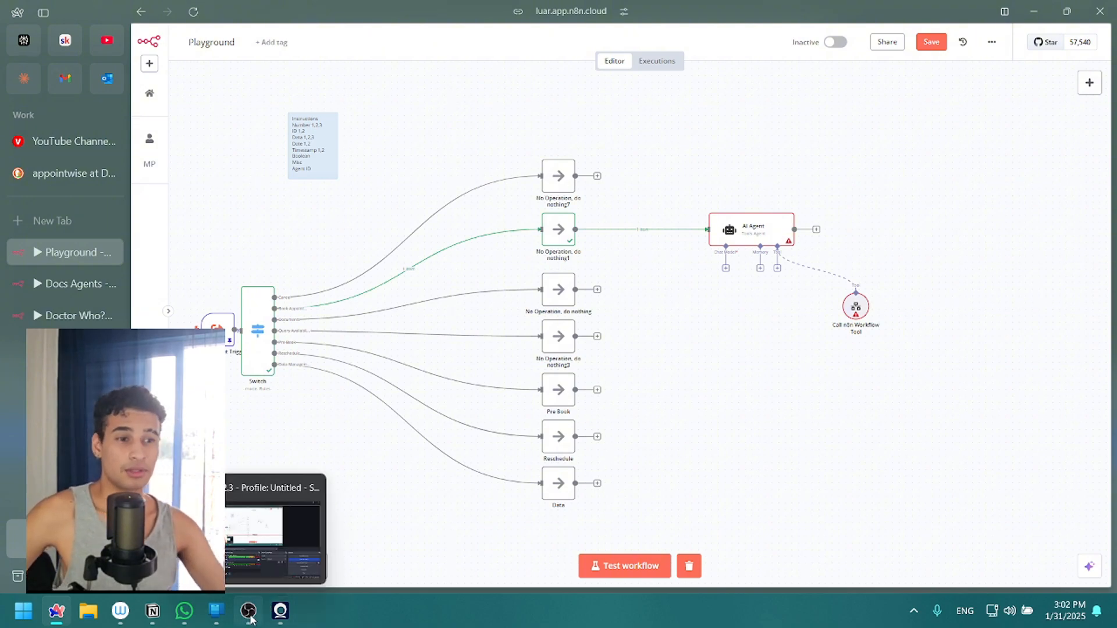
click(249, 614)
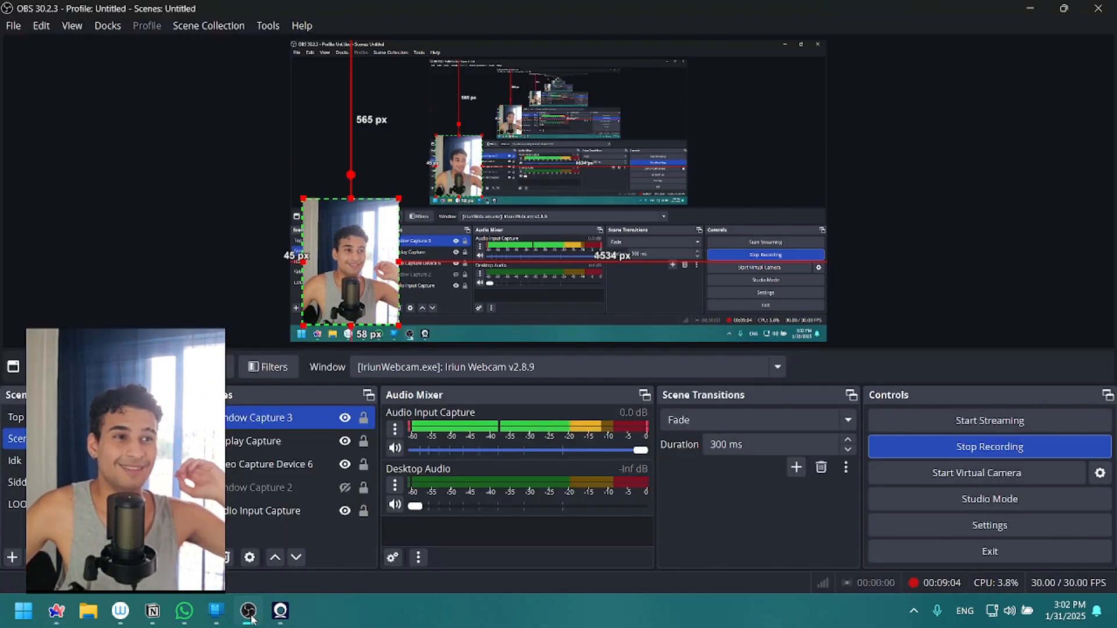